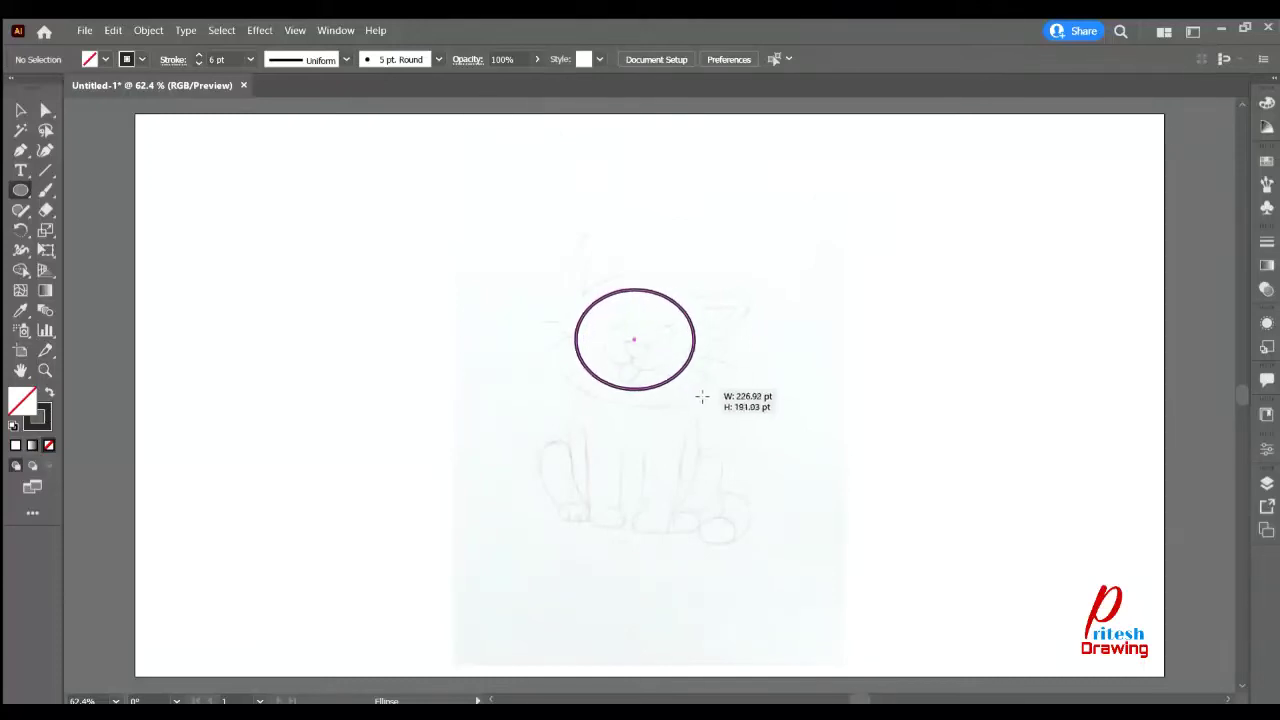
- Draw the head circle over the sketch and pull its bottom anchor up to flatten the chin
{"action": "left_click_drag", "start_coordinate": [729, 297], "coordinate": [742, 318]}
{"action": "left_click_drag", "start_coordinate": [662, 369], "coordinate": [634, 349]}
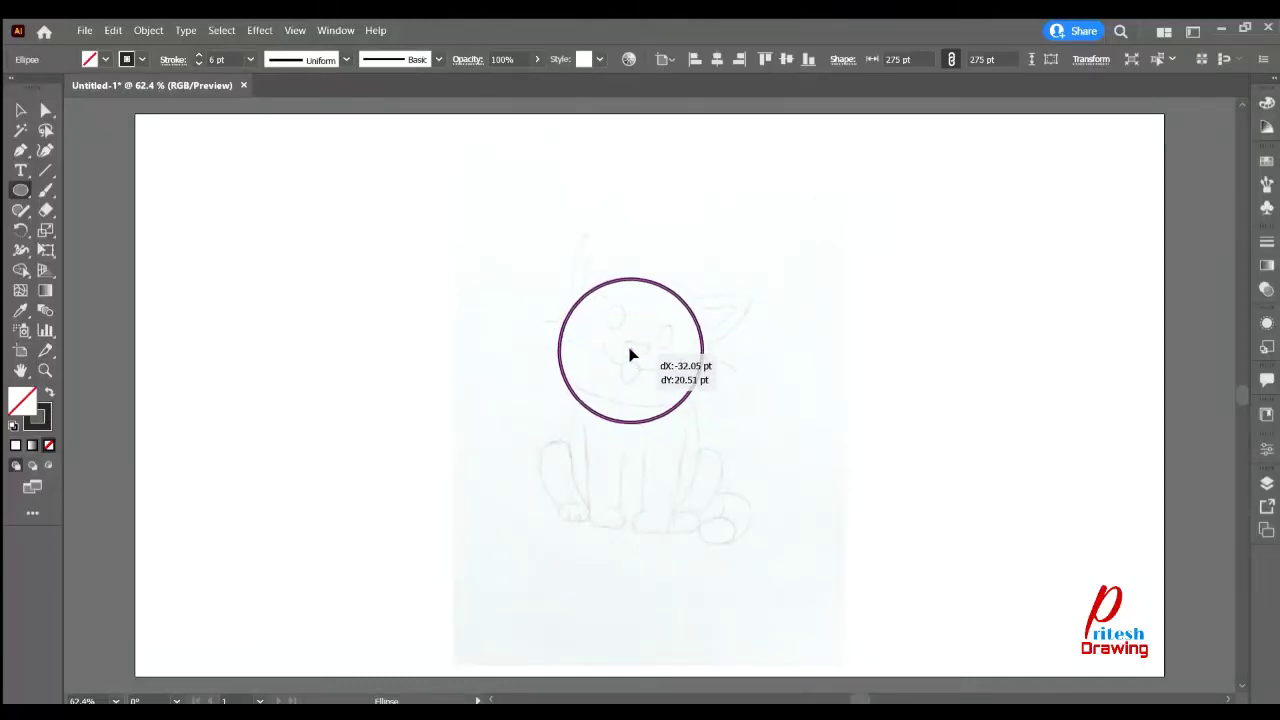
{"action": "key", "text": "a"}
{"action": "left_click_drag", "start_coordinate": [617, 421], "coordinate": [617, 411]}
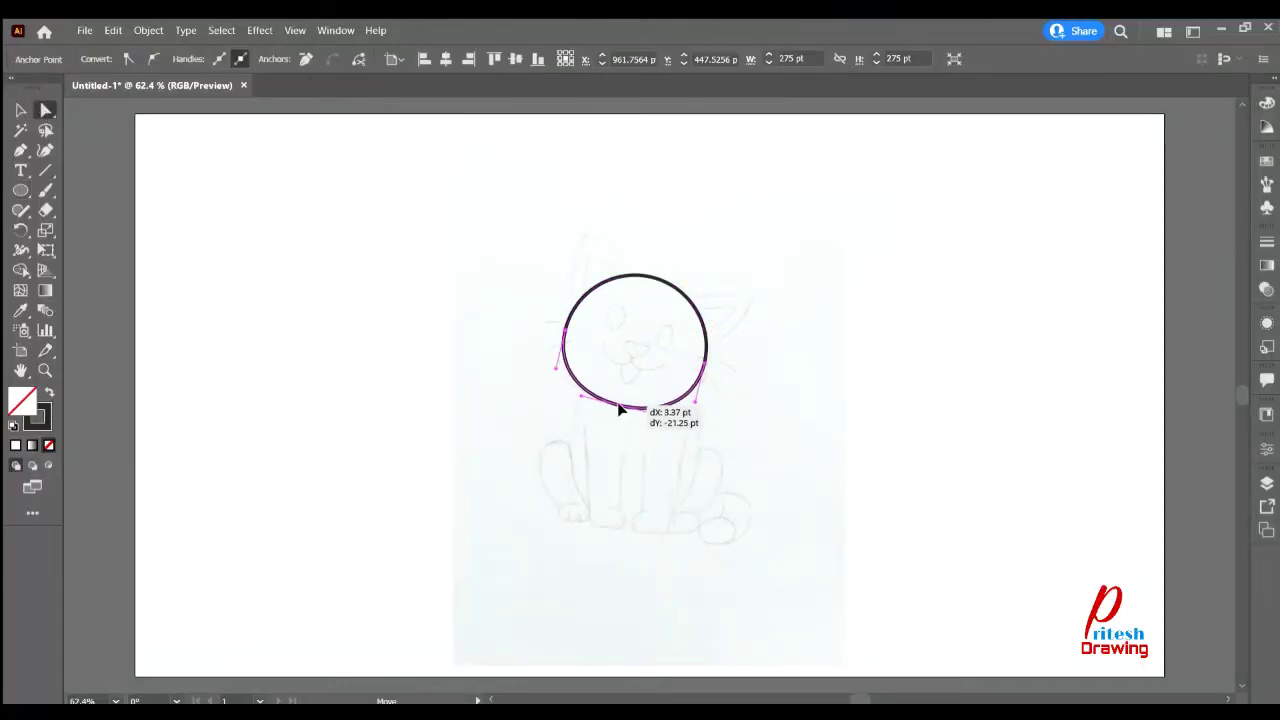
{"action": "left_click", "coordinate": [594, 449]}
- Trace the pointed left ear and its inner-ear curve on the head's top edge
{"action": "key", "text": "p"}
{"action": "scroll", "coordinate": [581, 279], "scroll_direction": "up", "scroll_amount": 5}
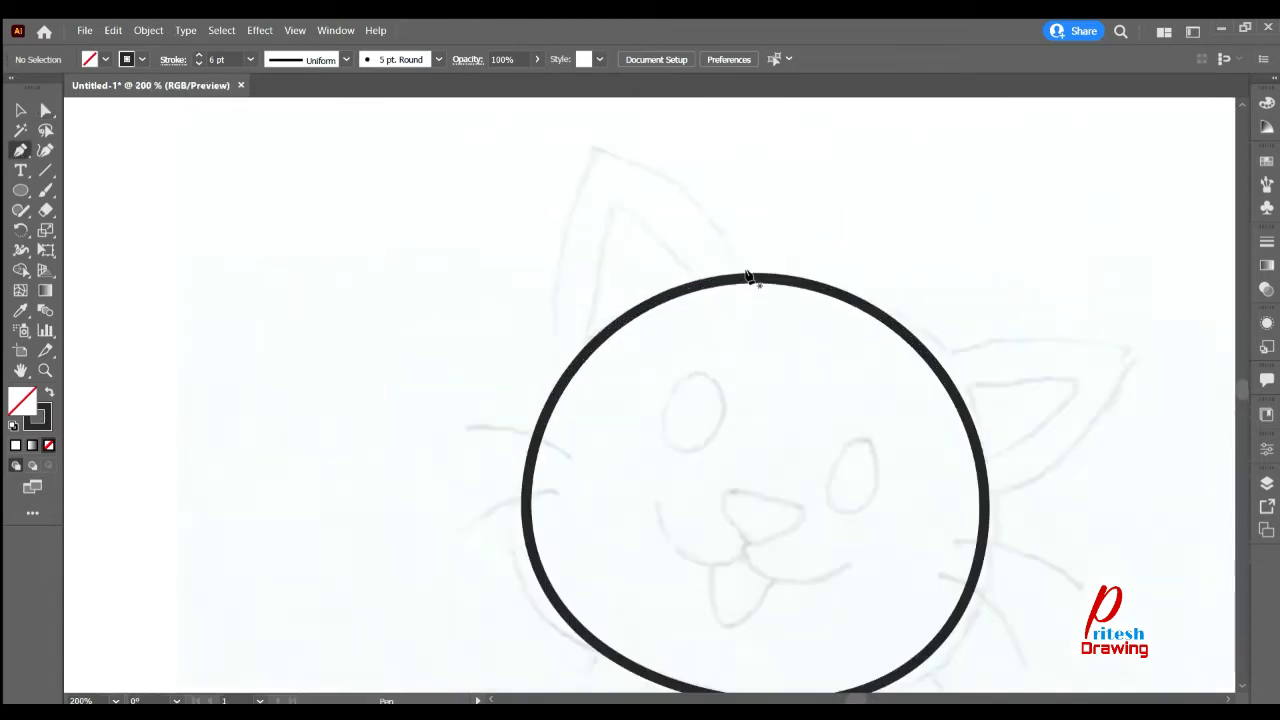
{"action": "left_click", "coordinate": [741, 277]}
{"action": "left_click_drag", "start_coordinate": [590, 150], "coordinate": [469, 129]}
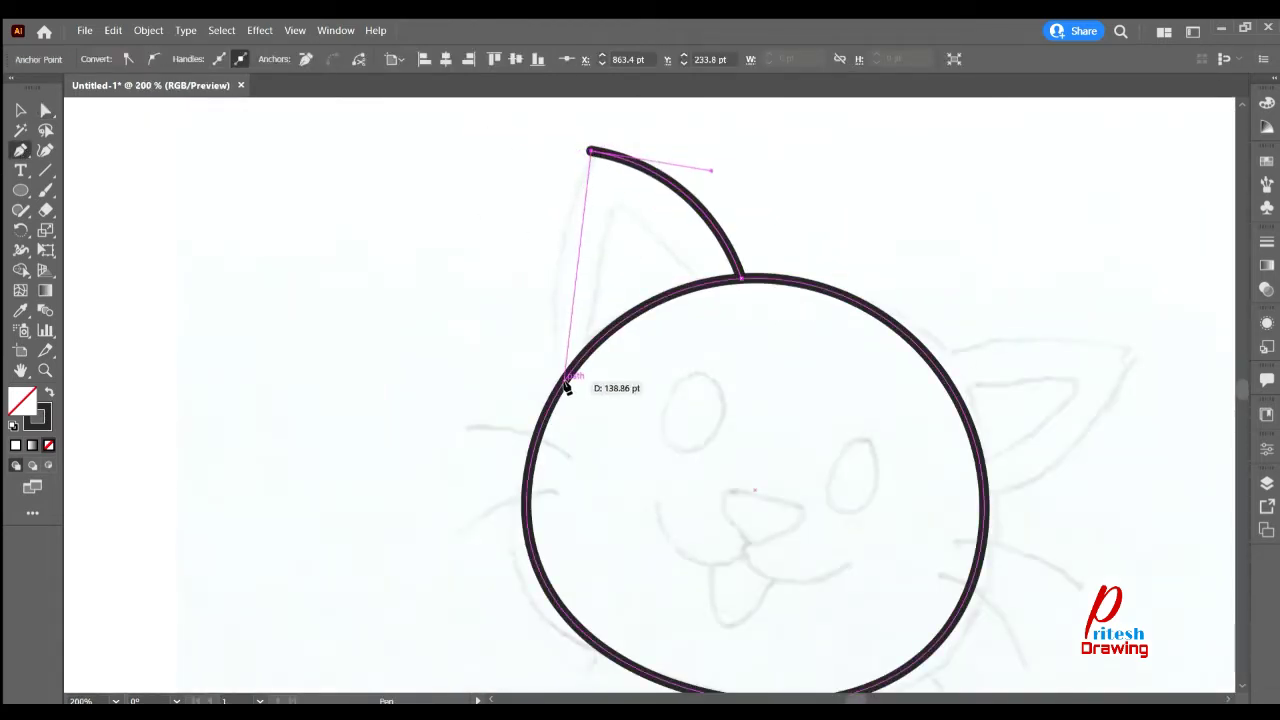
{"action": "left_click_drag", "start_coordinate": [563, 380], "coordinate": [613, 513]}
{"action": "key", "text": "Escape"}
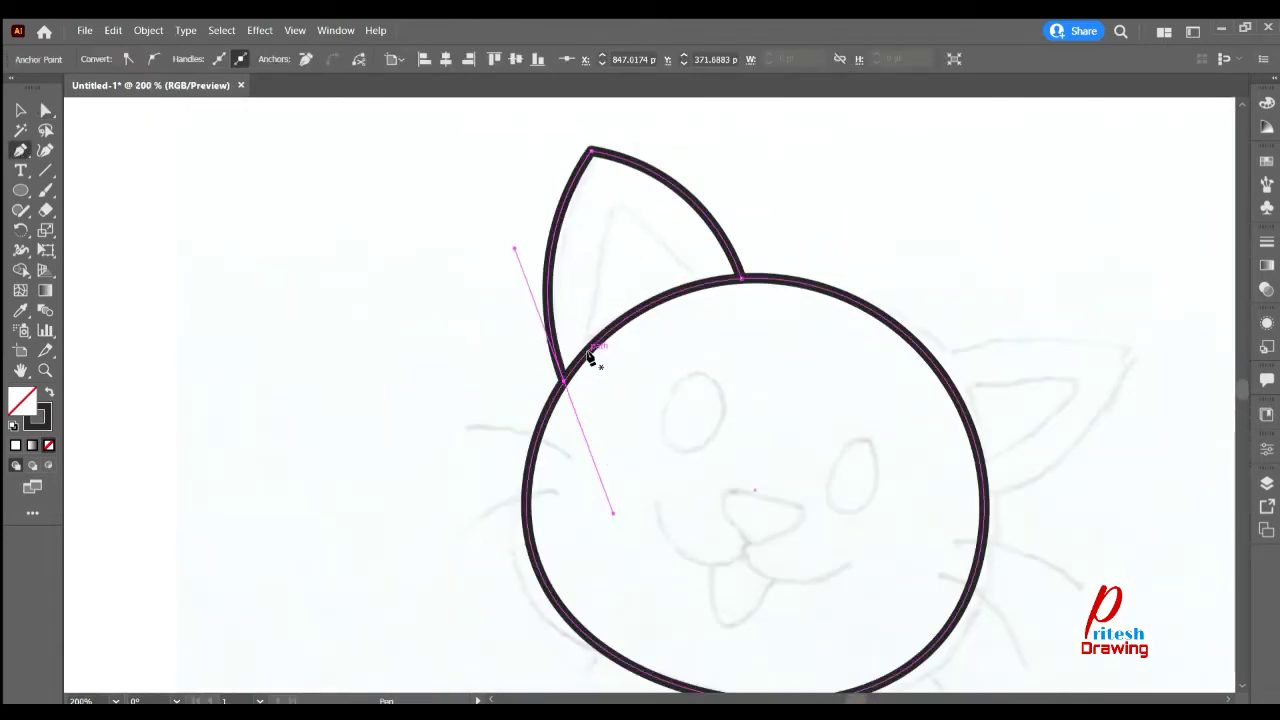
{"action": "left_click_drag", "start_coordinate": [587, 350], "coordinate": [586, 288]}
{"action": "left_click_drag", "start_coordinate": [608, 208], "coordinate": [631, 176]}
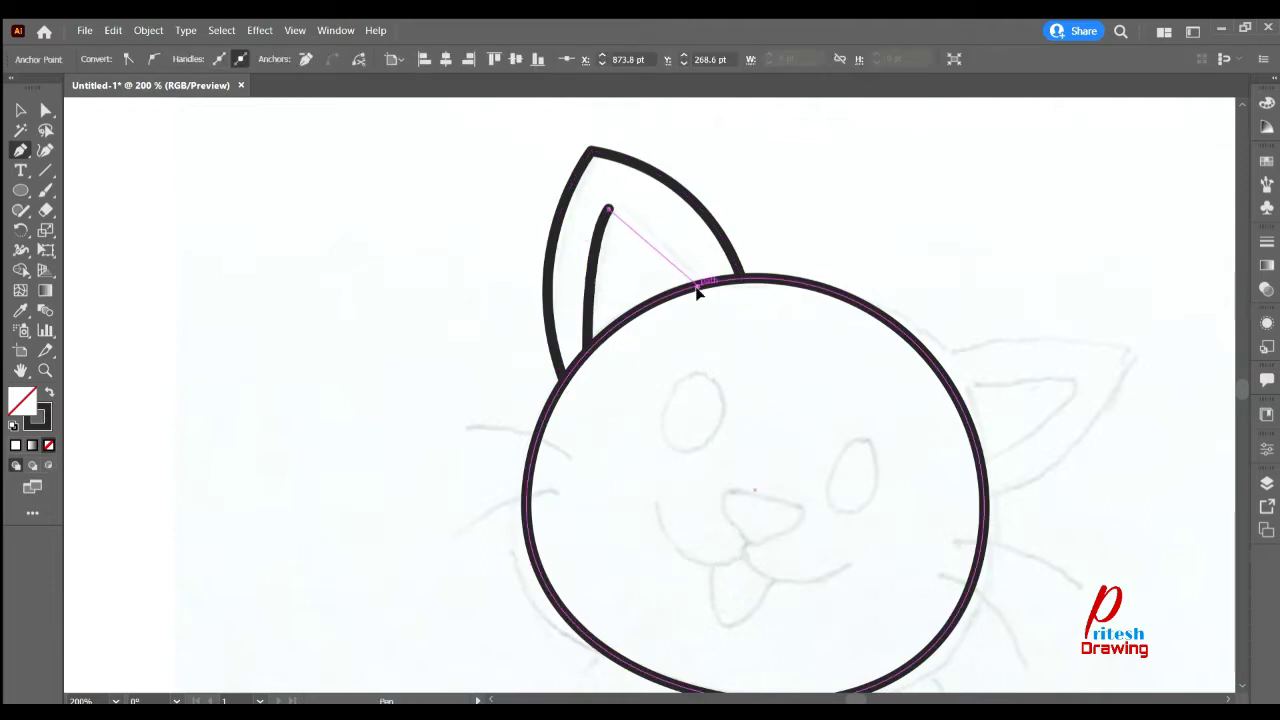
{"action": "left_click_drag", "start_coordinate": [697, 285], "coordinate": [697, 330]}
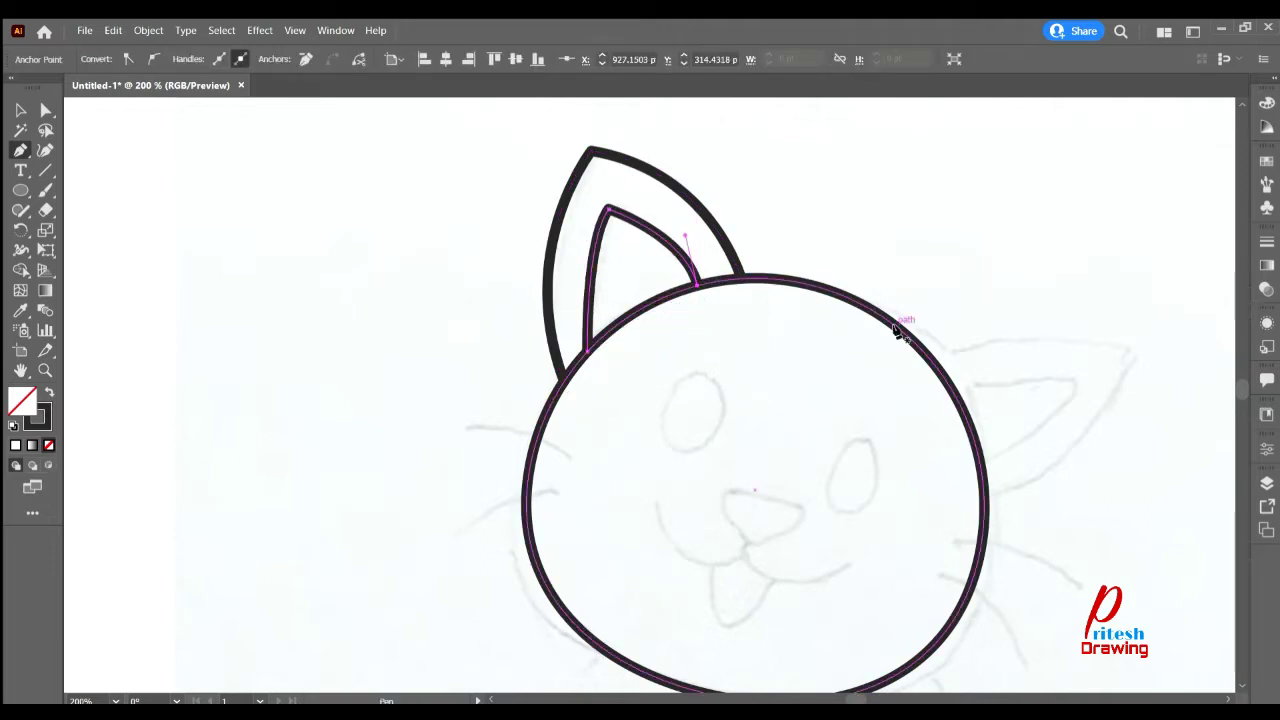
{"action": "left_click_drag", "start_coordinate": [900, 328], "coordinate": [528, 328]}
{"action": "key", "text": "Escape"}
- Trace the pointed right ear and its inner-ear curve
{"action": "left_click", "coordinate": [524, 332]}
{"action": "left_click_drag", "start_coordinate": [718, 326], "coordinate": [798, 380]}
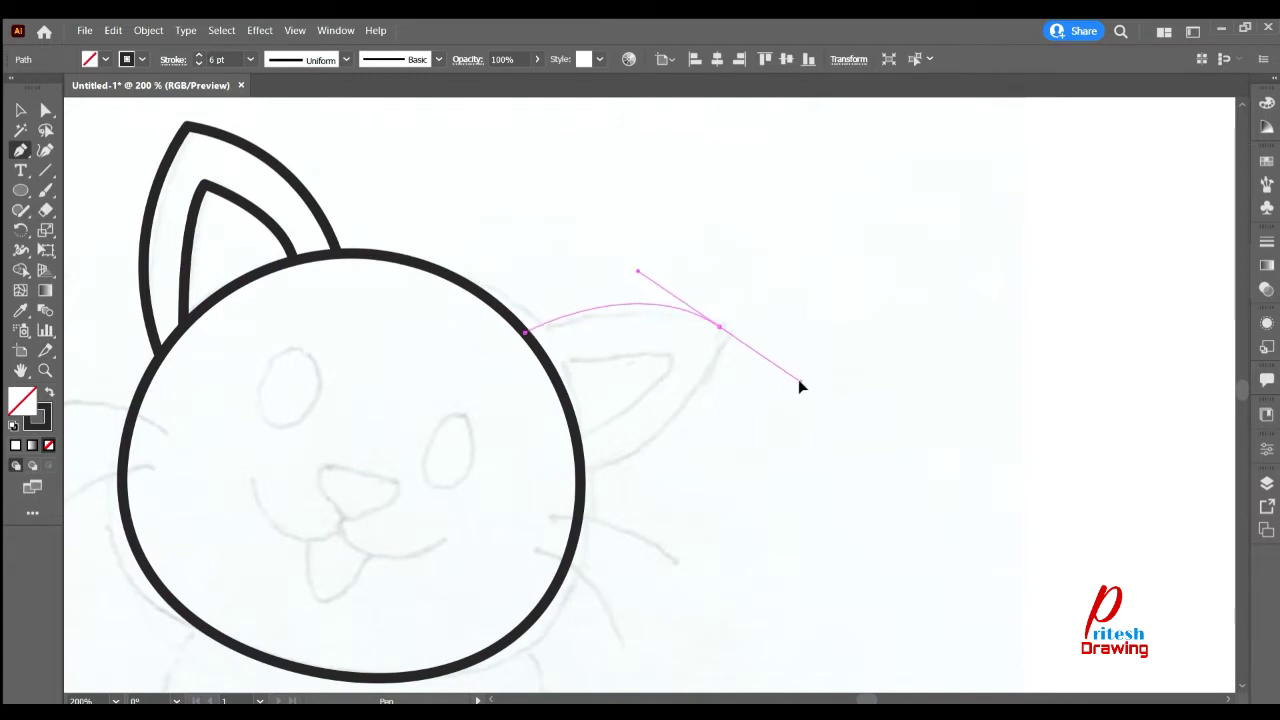
{"action": "left_click_drag", "start_coordinate": [580, 478], "coordinate": [476, 497]}
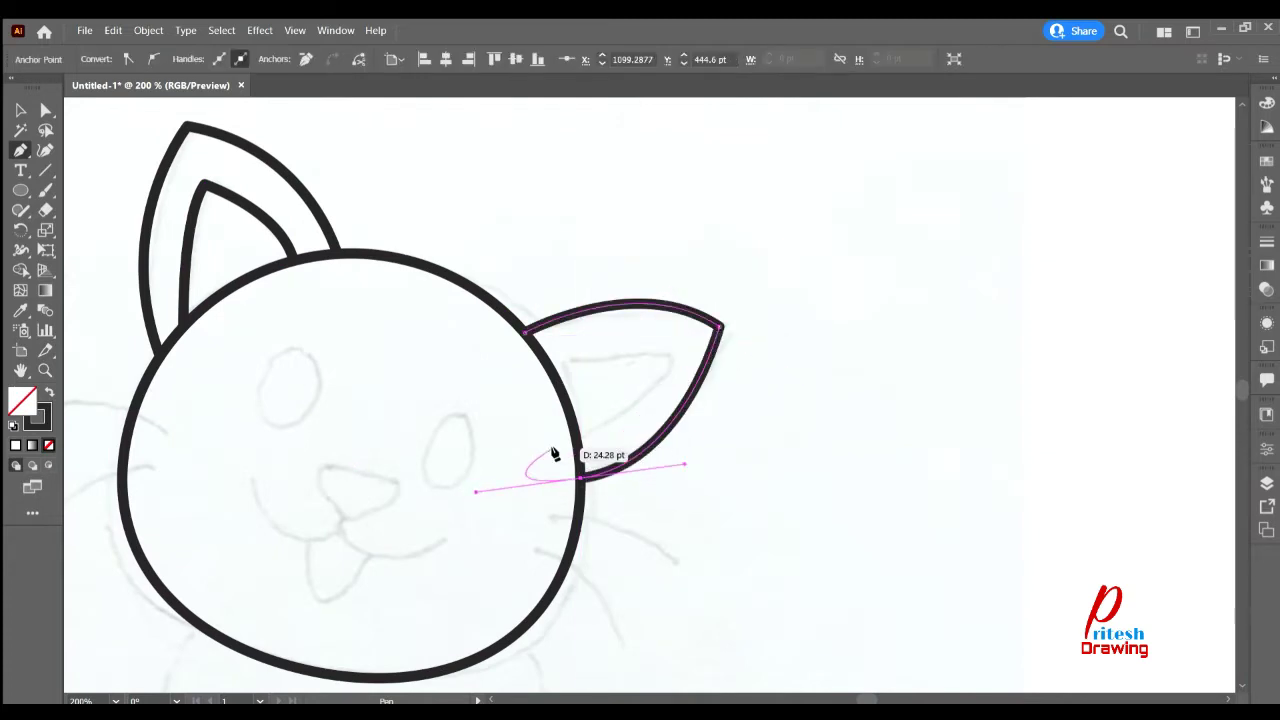
{"action": "key", "text": "Escape"}
{"action": "left_click", "coordinate": [548, 364]}
{"action": "left_click_drag", "start_coordinate": [660, 349], "coordinate": [676, 372]}
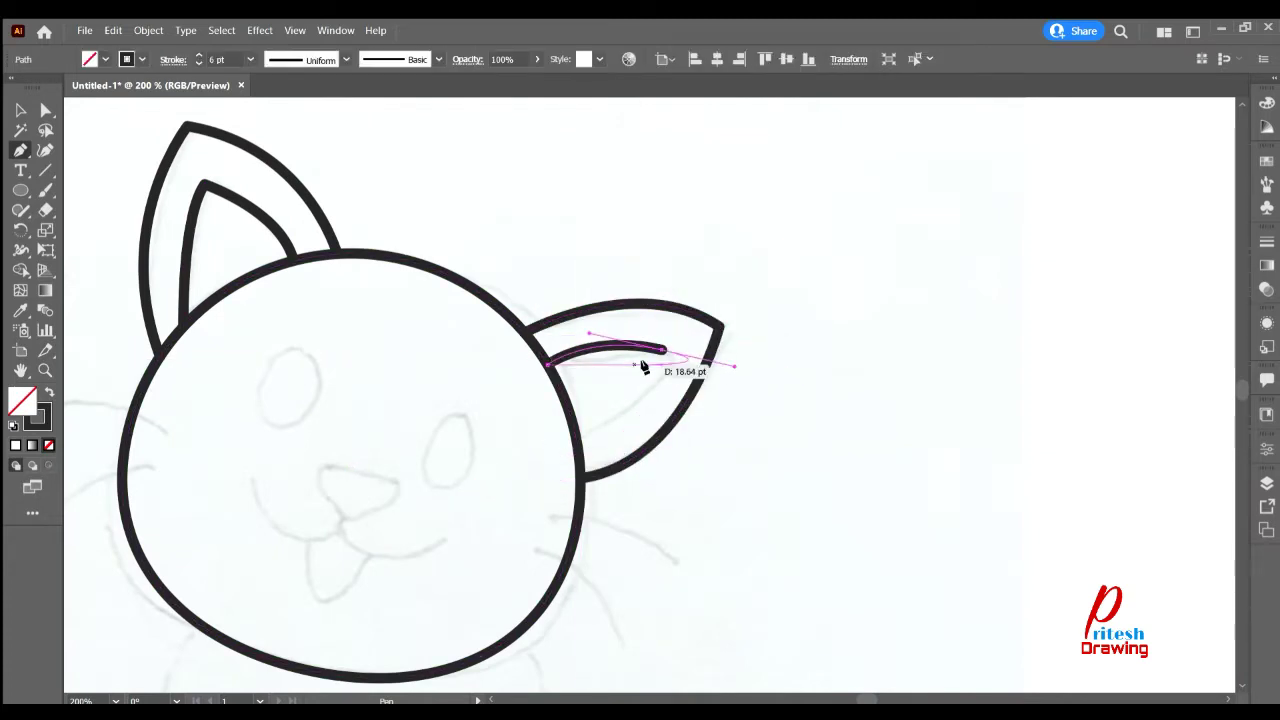
{"action": "left_click_drag", "start_coordinate": [578, 442], "coordinate": [502, 474]}
{"action": "left_click", "coordinate": [22, 110]}
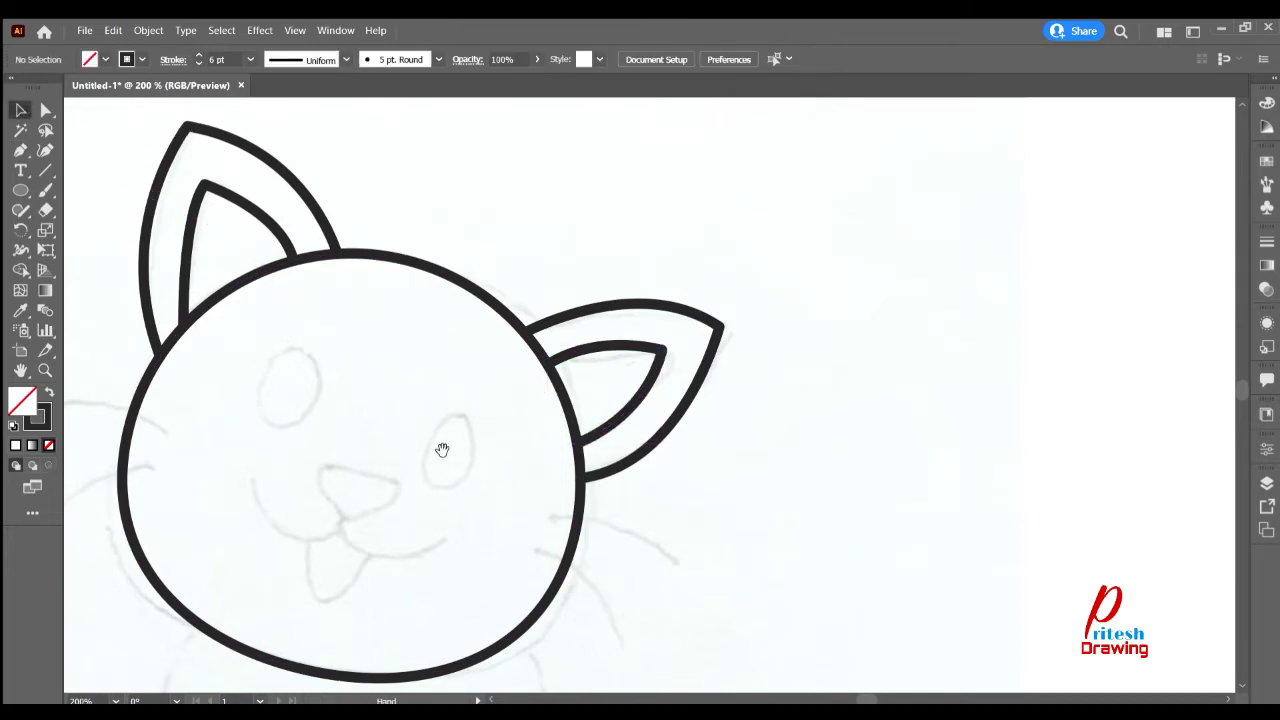
{"action": "scroll", "coordinate": [538, 397], "scroll_direction": "down", "scroll_amount": 3}
- Draw the left body line and the front leg with its flat, rounded foot
{"action": "key", "text": "ctrl+minus"}
{"action": "scroll", "coordinate": [520, 422], "scroll_direction": "left", "scroll_amount": 3}
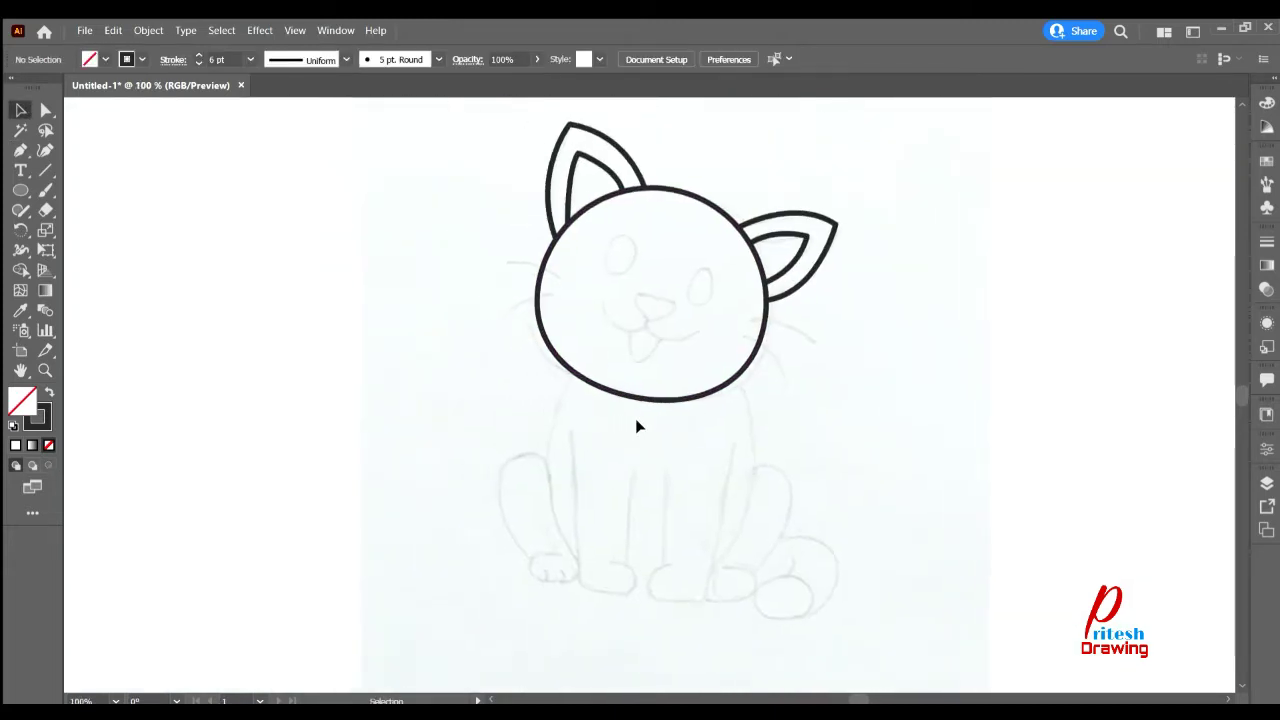
{"action": "key", "text": "p"}
{"action": "left_click", "coordinate": [578, 376]}
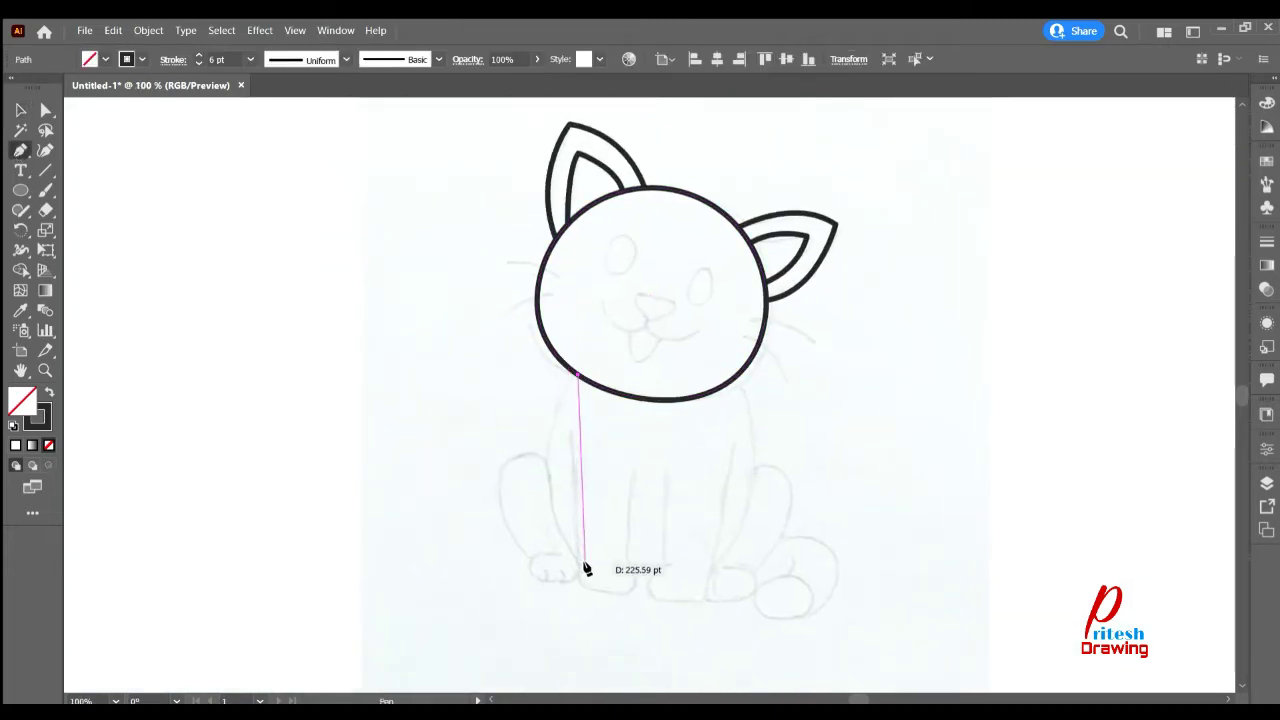
{"action": "left_click_drag", "start_coordinate": [585, 563], "coordinate": [665, 658]}
{"action": "left_click", "coordinate": [568, 432]}
{"action": "left_click", "coordinate": [580, 586]}
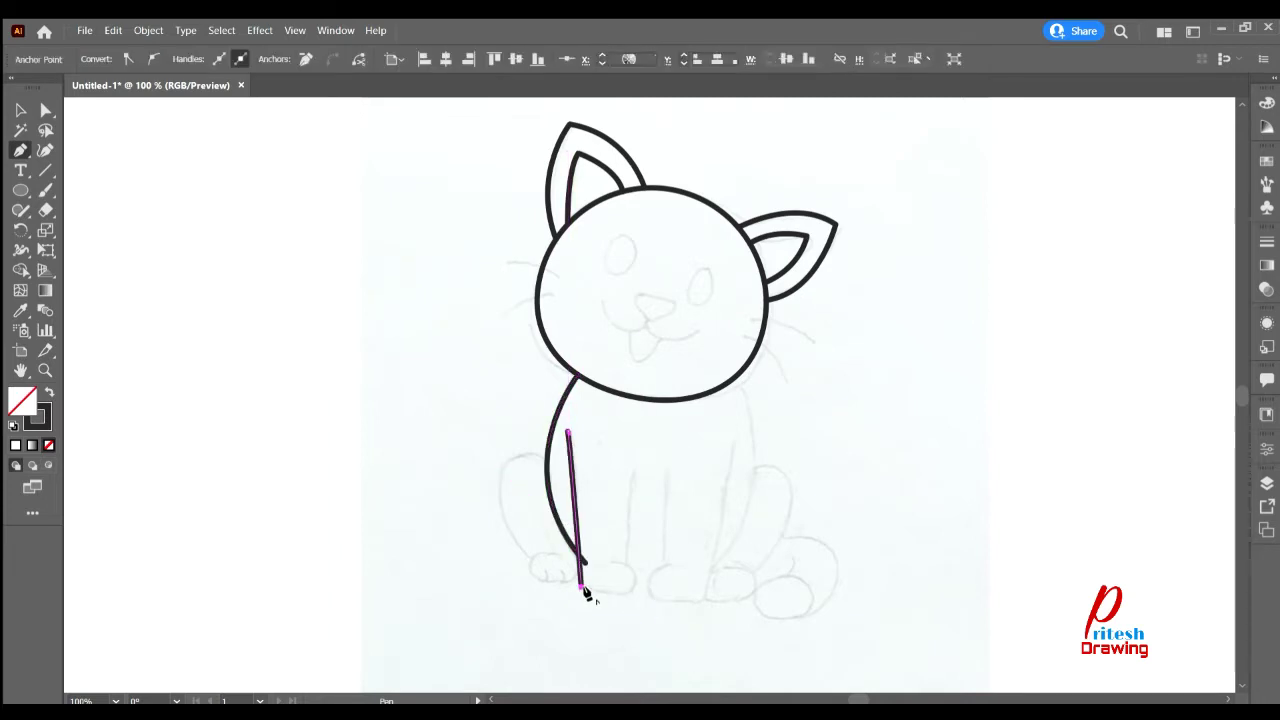
{"action": "left_click", "coordinate": [637, 586]}
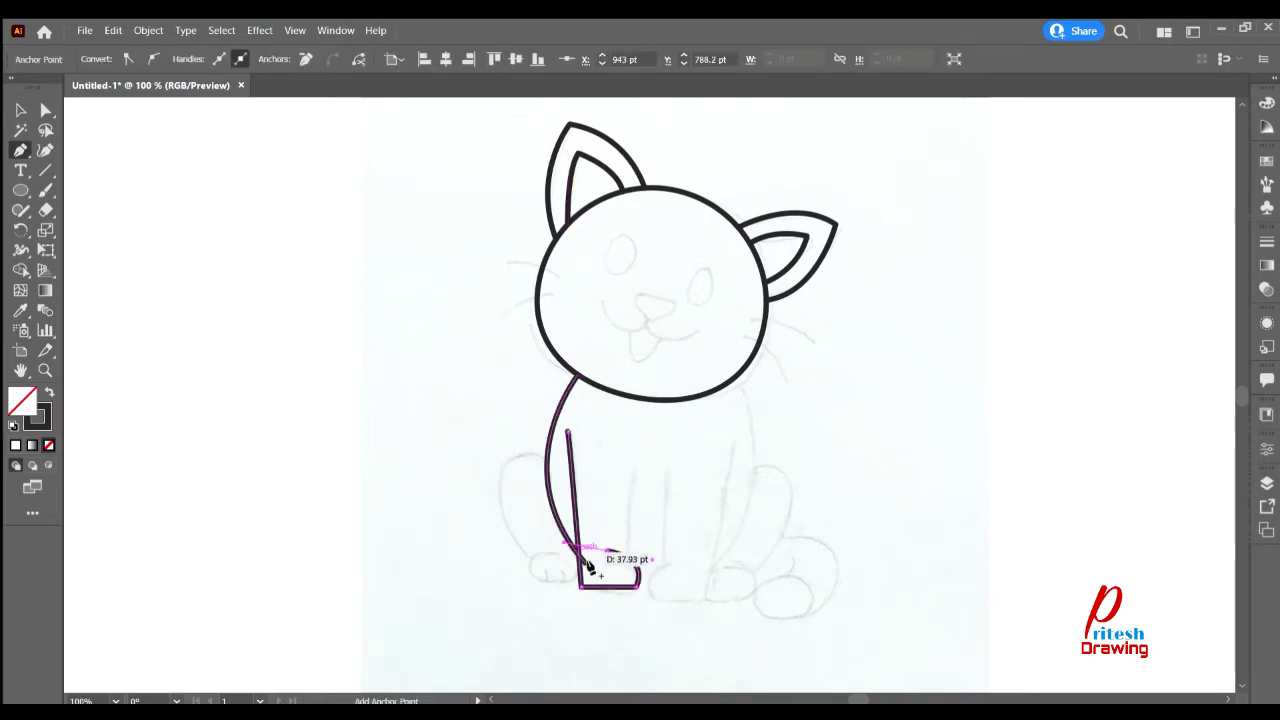
{"action": "left_click_drag", "start_coordinate": [560, 570], "coordinate": [635, 585]}
{"action": "left_click", "coordinate": [637, 472]}
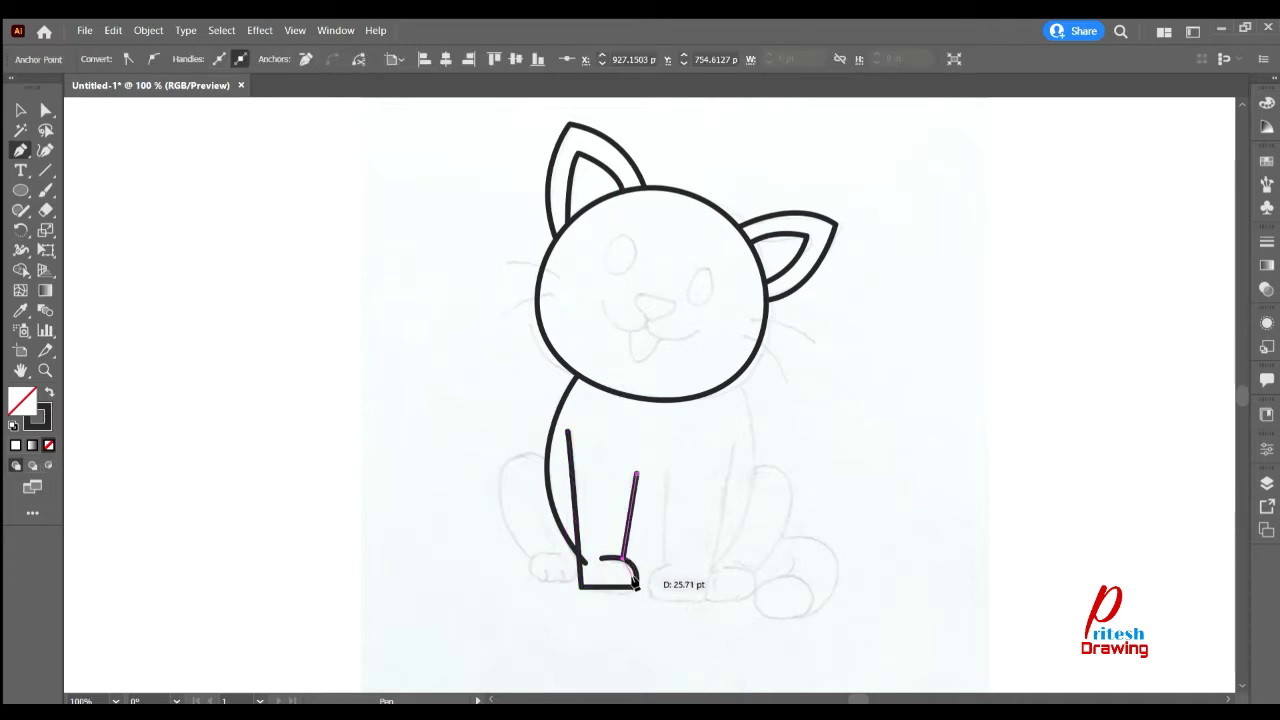
{"action": "key", "text": "Escape"}
- Draw the curved haunch down to a round back paw and fit the artboard in view
{"action": "left_click", "coordinate": [546, 460]}
{"action": "left_click_drag", "start_coordinate": [500, 481], "coordinate": [508, 540]}
{"action": "key", "text": "ctrl+z"}
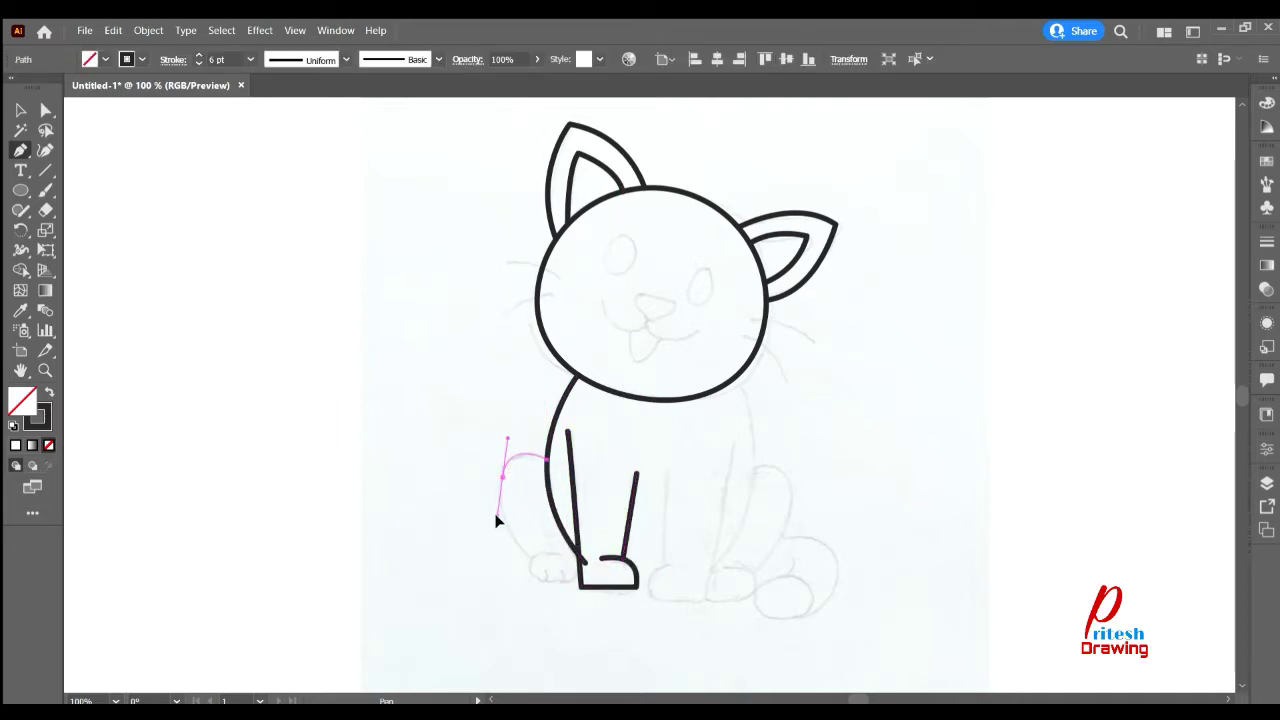
{"action": "left_click", "coordinate": [544, 568]}
{"action": "mouse_move", "coordinate": [562, 553]}
{"action": "left_mouse_down"}
{"action": "mouse_move", "coordinate": [546, 588]}
{"action": "mouse_move", "coordinate": [526, 574]}
{"action": "left_mouse_up"}
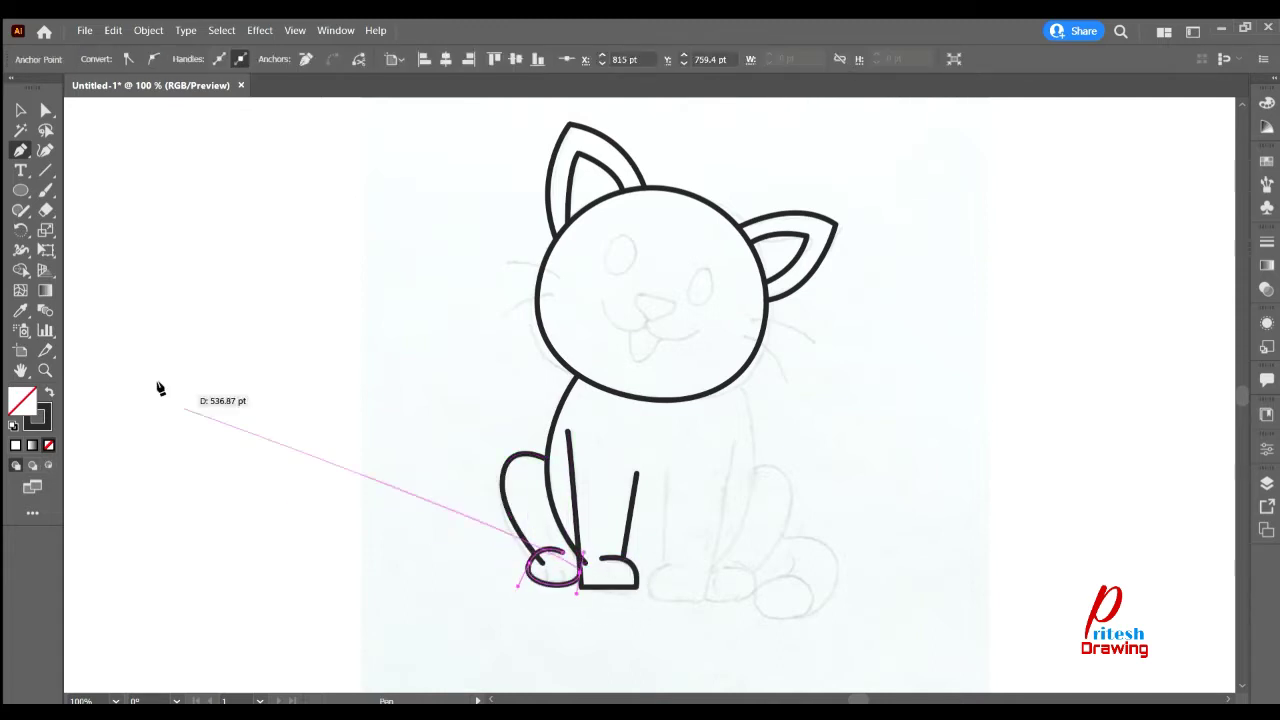
{"action": "key", "text": "ctrl+0"}
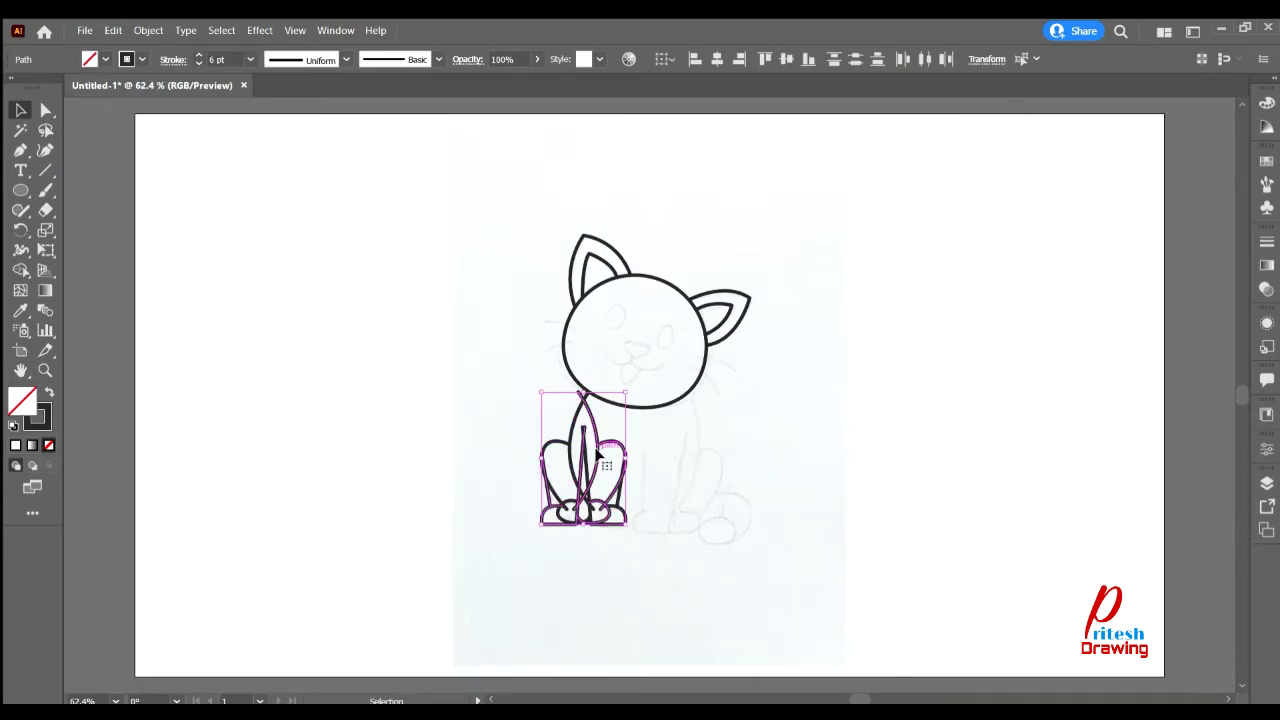
- Move the mirrored leg and haunch copy to the cat's right side, then zoom toward the ears
{"action": "mouse_move", "coordinate": [597, 455]}
{"action": "left_mouse_down"}
{"action": "mouse_move", "coordinate": [713, 455]}
{"action": "mouse_move", "coordinate": [696, 455]}
{"action": "left_mouse_up"}
{"action": "key", "text": "shift+m"}
{"action": "scroll", "coordinate": [760, 580], "scroll_direction": "up", "scroll_amount": 5}
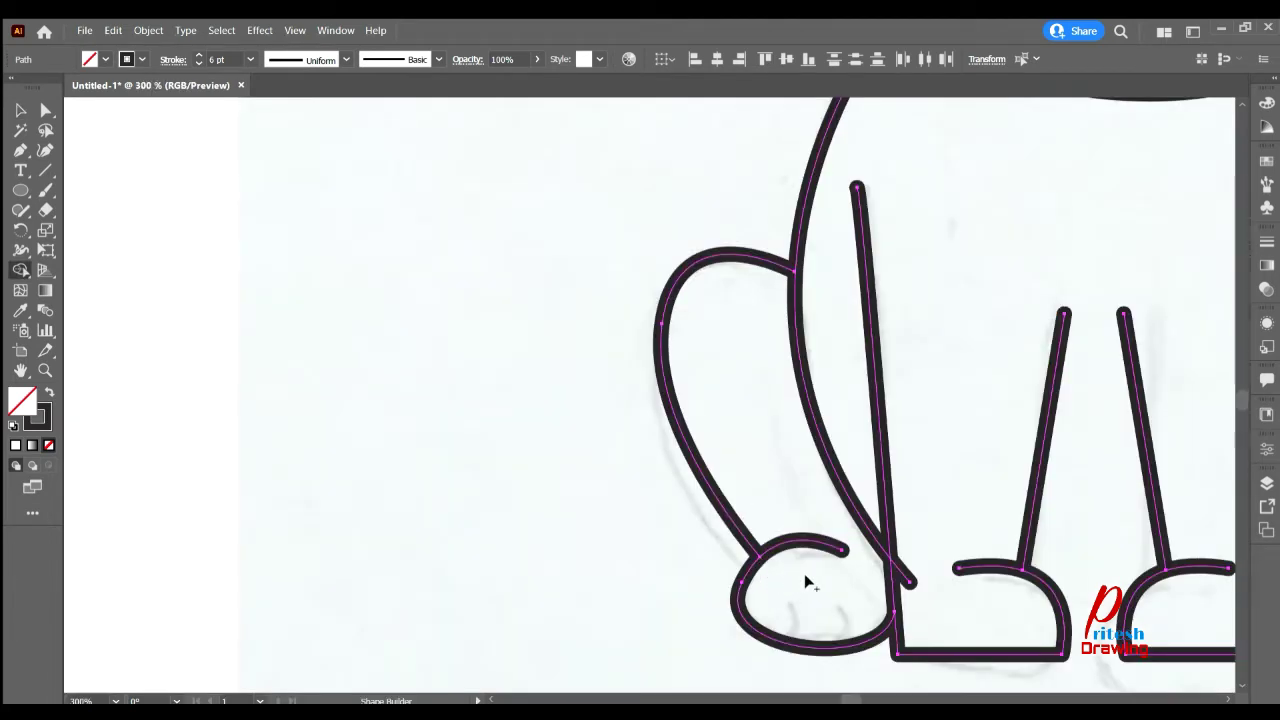
{"action": "scroll", "coordinate": [700, 570], "scroll_direction": "right", "scroll_amount": 6}
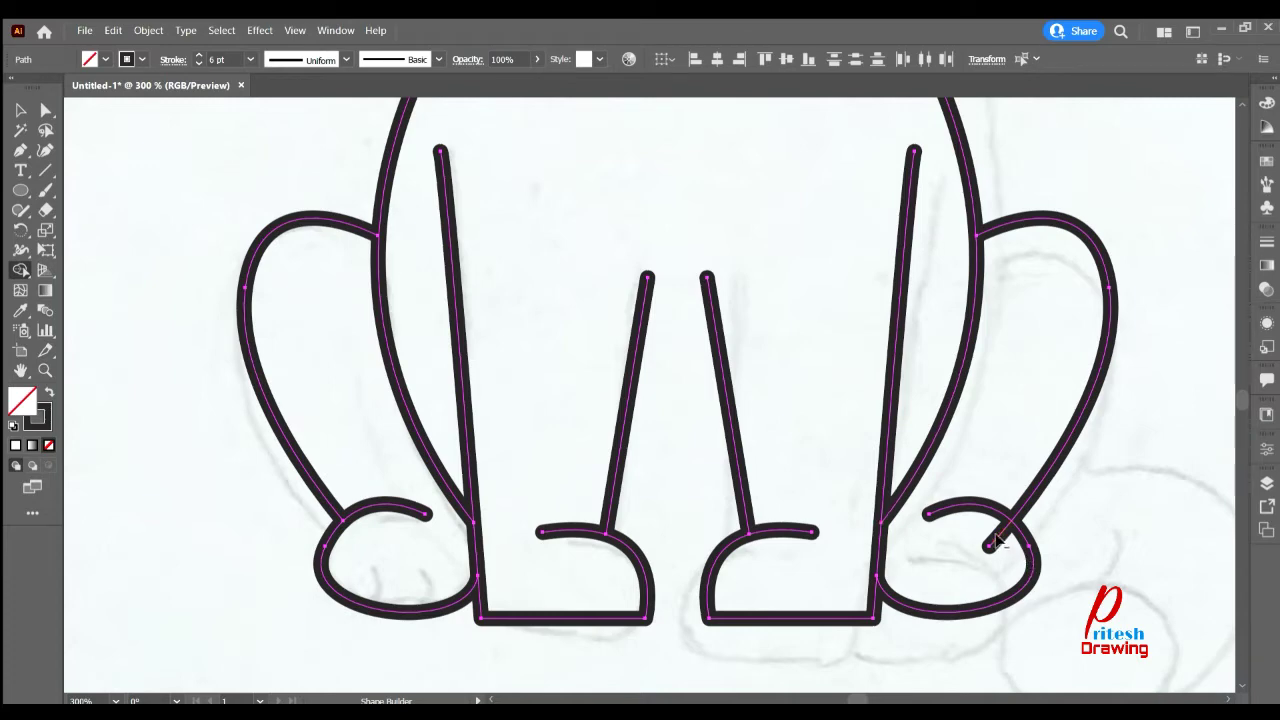
{"action": "scroll", "coordinate": [987, 543], "scroll_direction": "up", "scroll_amount": 1}
{"action": "scroll", "coordinate": [987, 543], "scroll_direction": "up", "scroll_amount": 1}
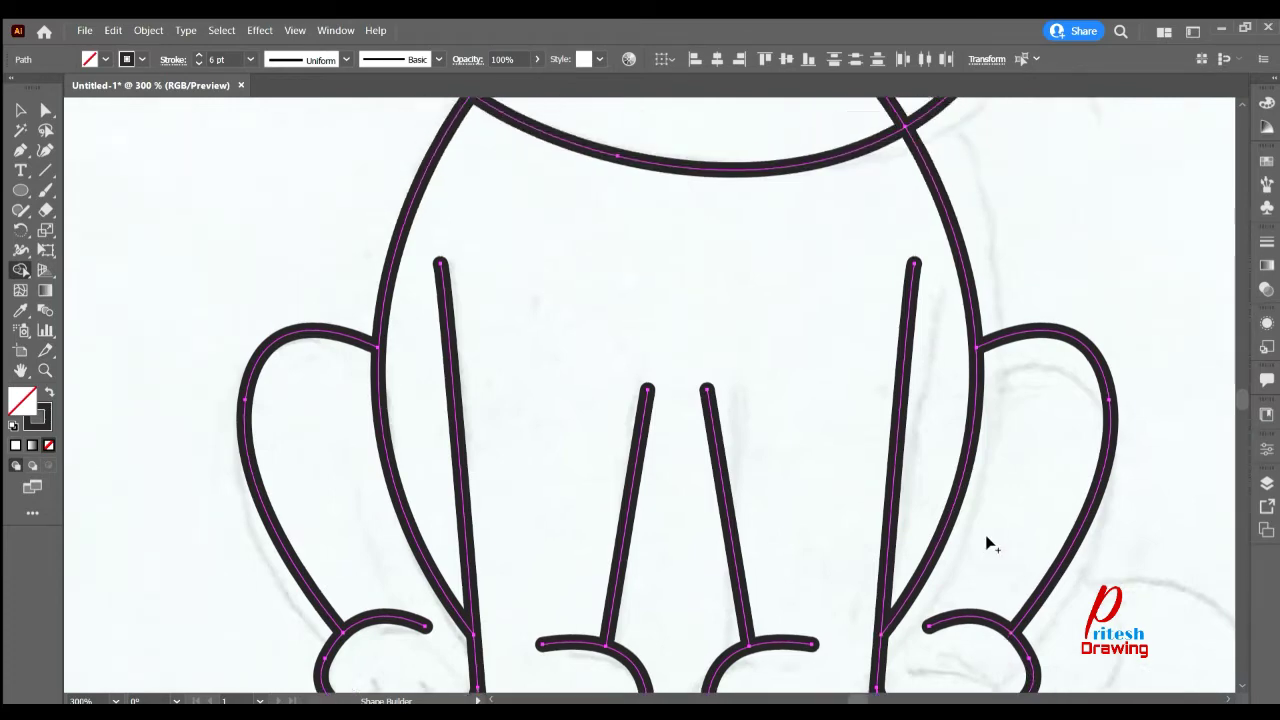
{"action": "scroll", "coordinate": [987, 543], "scroll_direction": "up", "scroll_amount": 1}
{"action": "scroll", "coordinate": [987, 543], "scroll_direction": "up", "scroll_amount": 2}
{"action": "scroll", "coordinate": [987, 543], "scroll_direction": "up", "scroll_amount": 2}
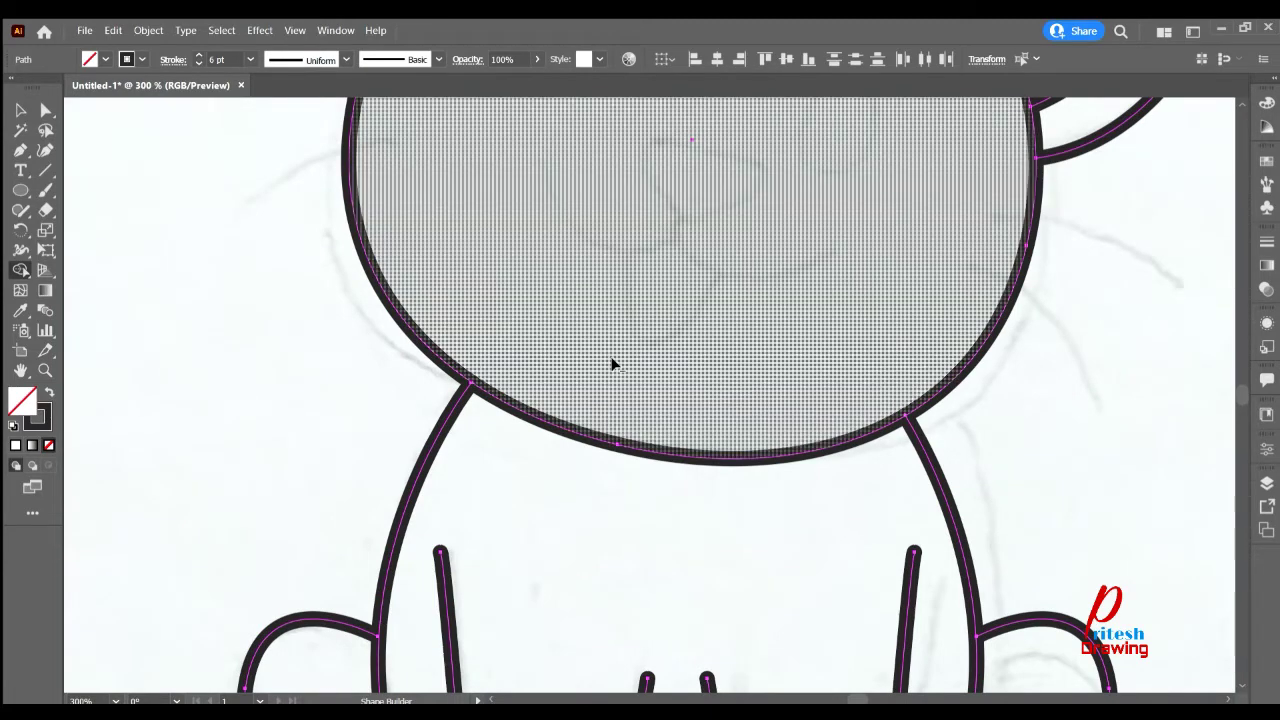
- Merge the left and right ears into the head outline with Shape Builder
{"action": "scroll", "coordinate": [613, 365], "scroll_direction": "up", "scroll_amount": 3}
{"action": "scroll", "coordinate": [613, 365], "scroll_direction": "down", "scroll_amount": 2}
{"action": "scroll", "coordinate": [613, 365], "scroll_direction": "down", "scroll_amount": 2}
{"action": "scroll", "coordinate": [613, 365], "scroll_direction": "up", "scroll_amount": 1}
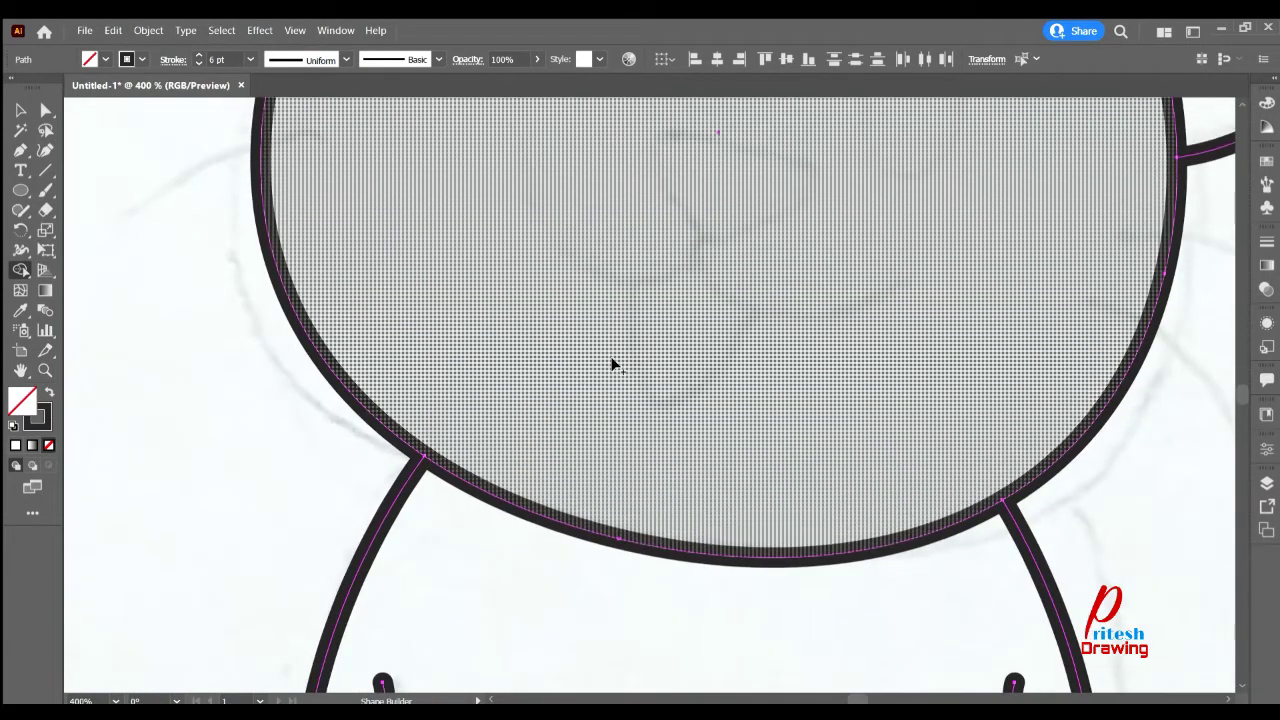
{"action": "scroll", "coordinate": [613, 365], "scroll_direction": "up", "scroll_amount": 1}
{"action": "scroll", "coordinate": [613, 365], "scroll_direction": "up", "scroll_amount": 2}
{"action": "scroll", "coordinate": [613, 365], "scroll_direction": "up", "scroll_amount": 2}
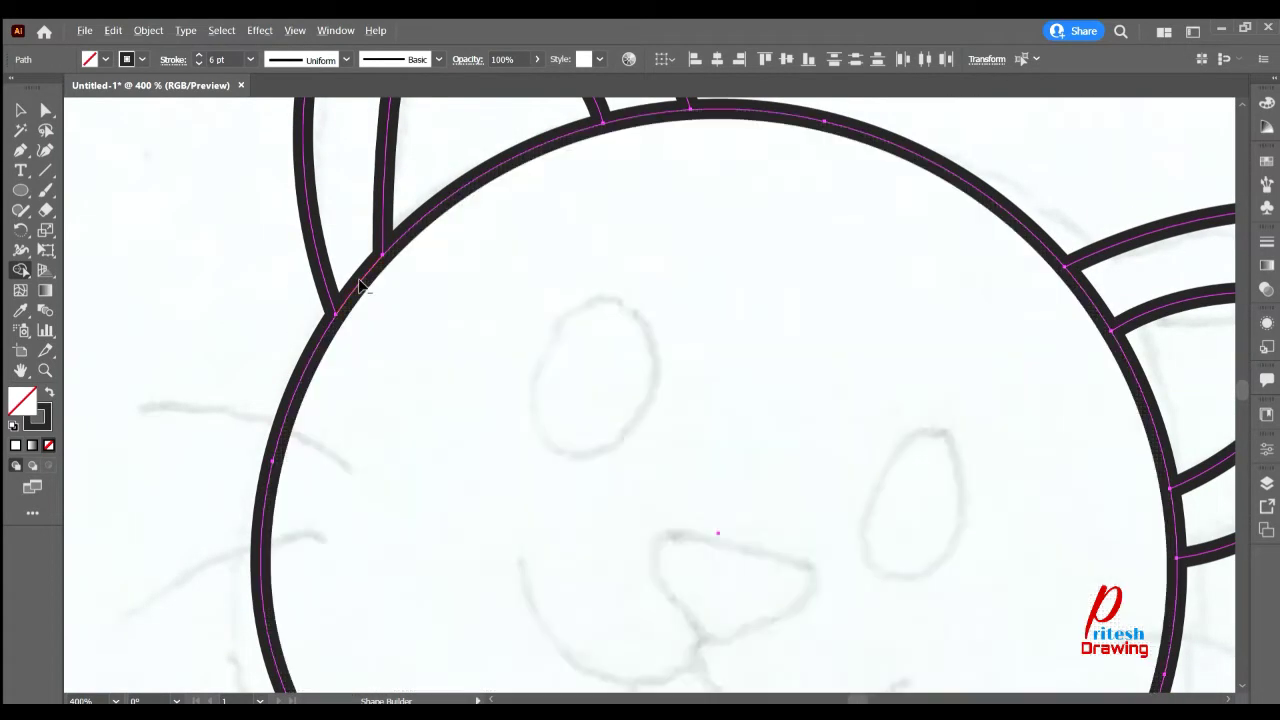
{"action": "left_click_drag", "start_coordinate": [362, 285], "coordinate": [343, 262]}
{"action": "scroll", "coordinate": [517, 274], "scroll_direction": "up", "scroll_amount": 2}
{"action": "scroll", "coordinate": [517, 274], "scroll_direction": "up", "scroll_amount": 1}
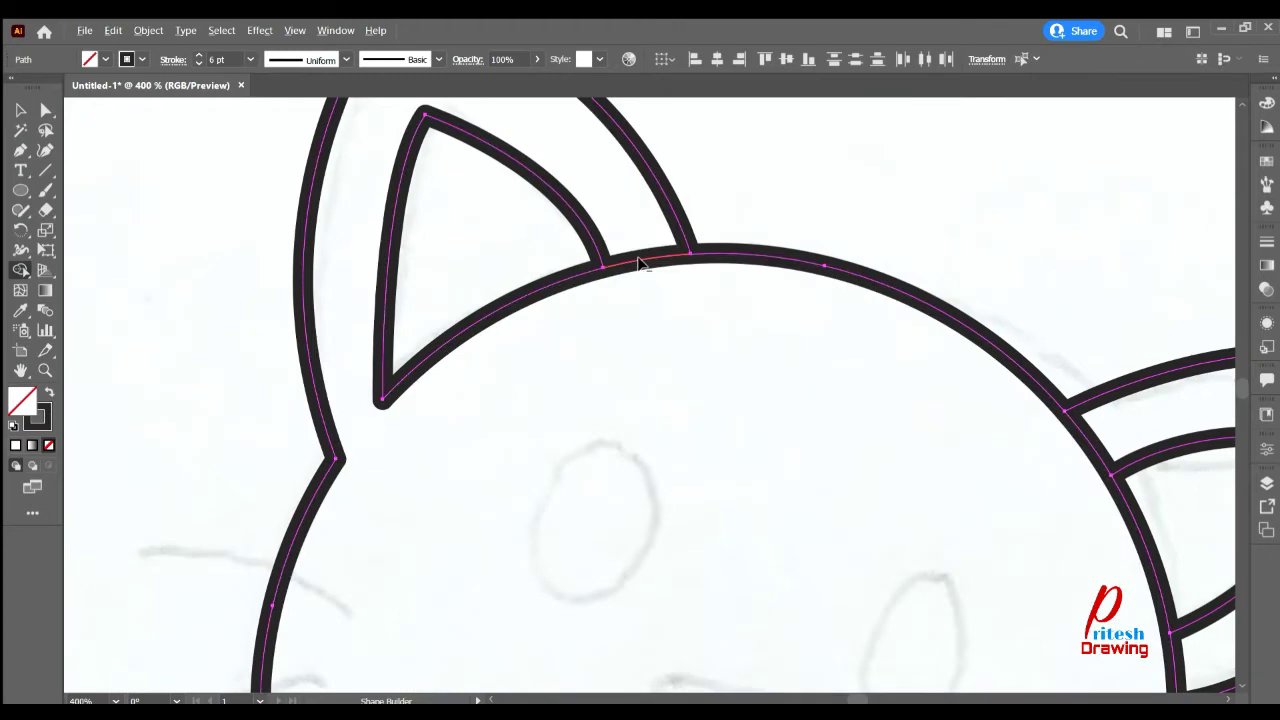
{"action": "left_click_drag", "start_coordinate": [640, 263], "coordinate": [726, 380]}
- Delete the stray bump and the overlapping stroke piece at the ear junction
{"action": "scroll", "coordinate": [755, 407], "scroll_direction": "down", "scroll_amount": 1}
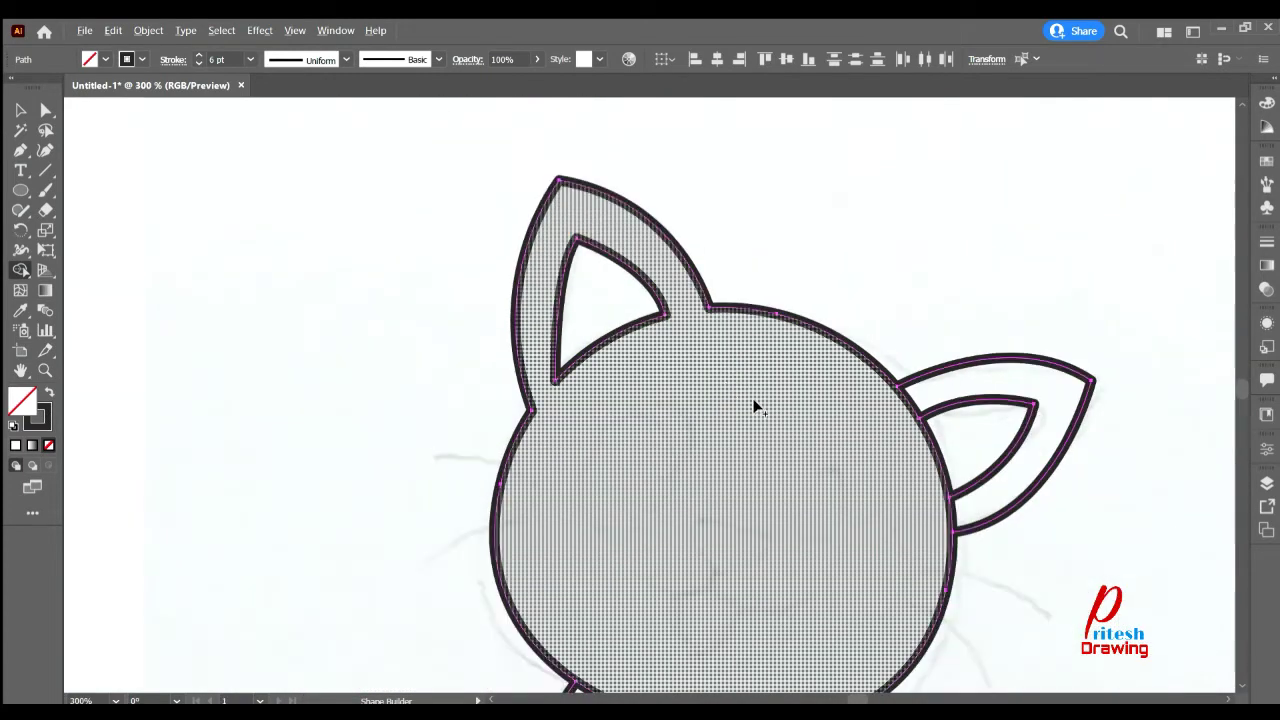
{"action": "scroll", "coordinate": [925, 451], "scroll_direction": "up", "scroll_amount": 1}
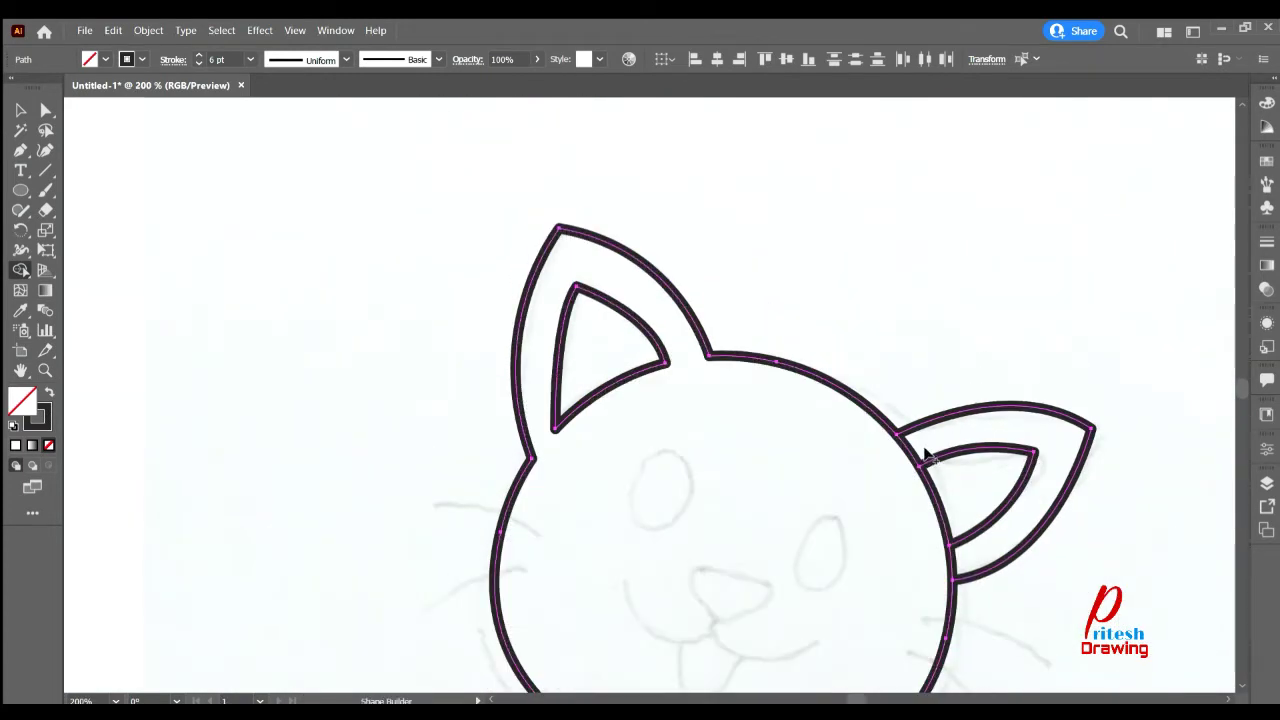
{"action": "scroll", "coordinate": [926, 455], "scroll_direction": "up", "scroll_amount": 2}
{"action": "scroll", "coordinate": [923, 446], "scroll_direction": "up", "scroll_amount": 1}
{"action": "scroll", "coordinate": [926, 465], "scroll_direction": "up", "scroll_amount": 1}
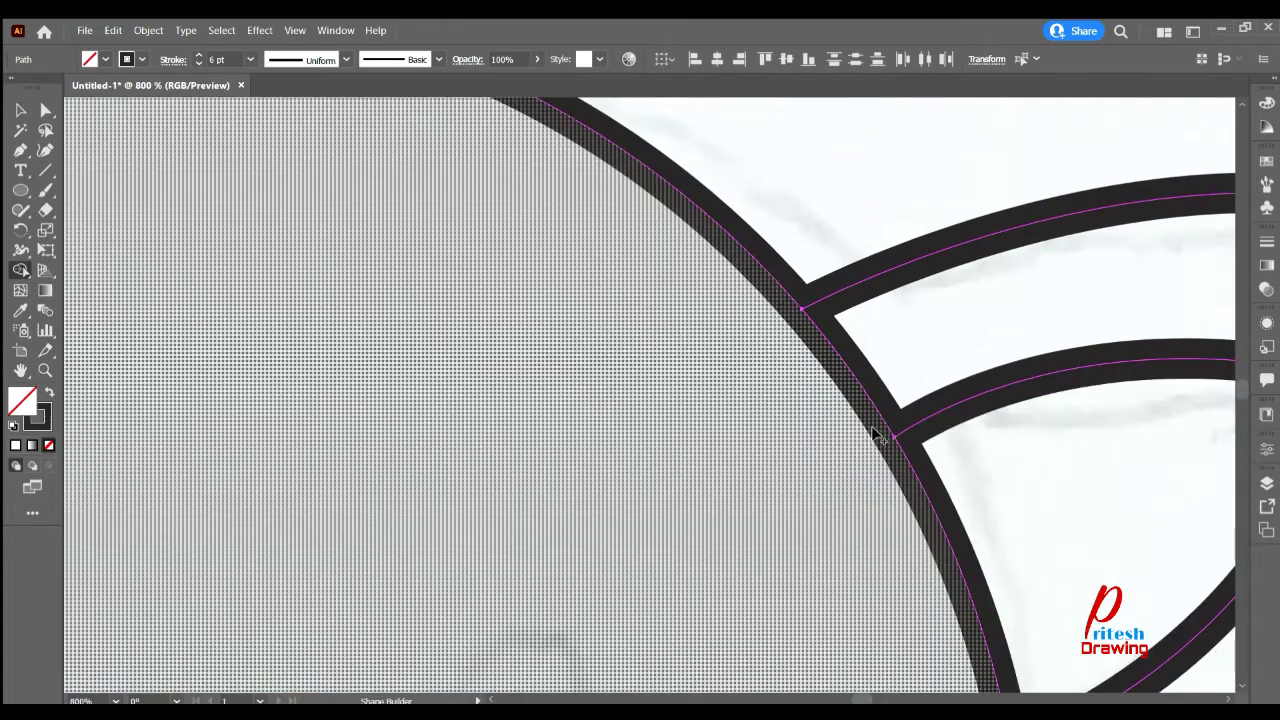
{"action": "scroll", "coordinate": [580, 600], "scroll_direction": "down", "scroll_amount": 3}
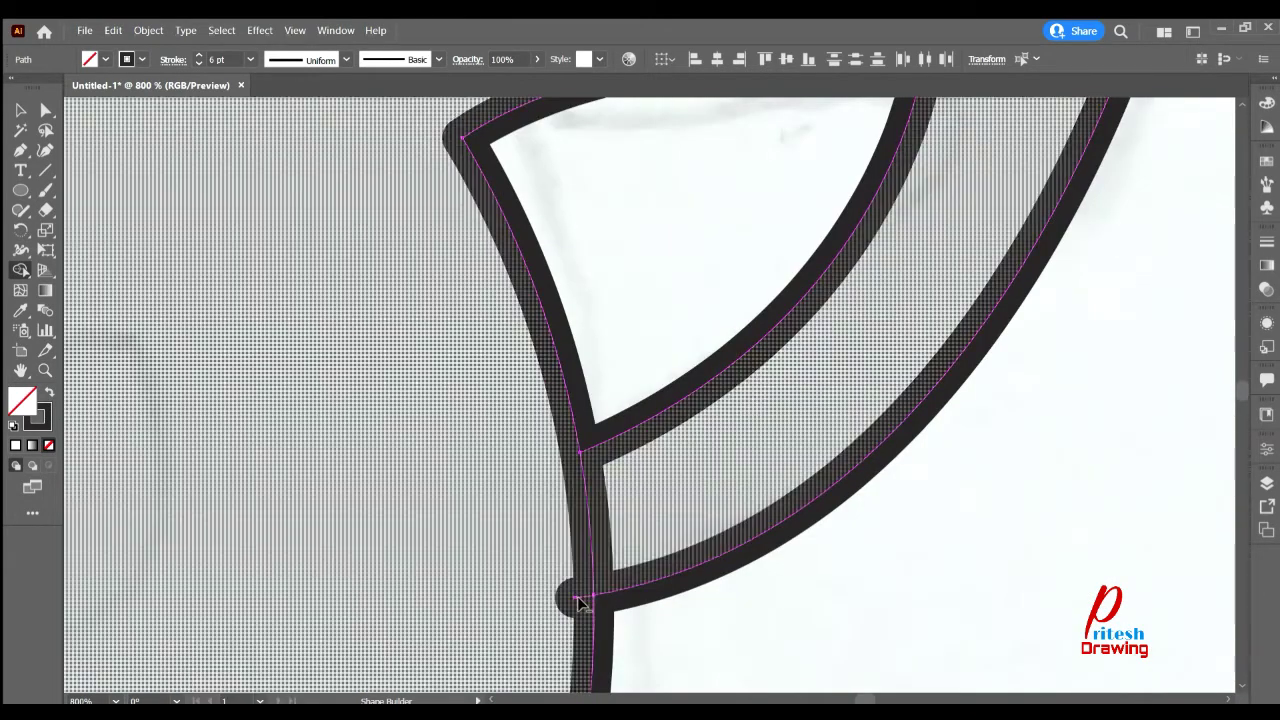
{"action": "left_click", "coordinate": [577, 600], "text": "alt"}
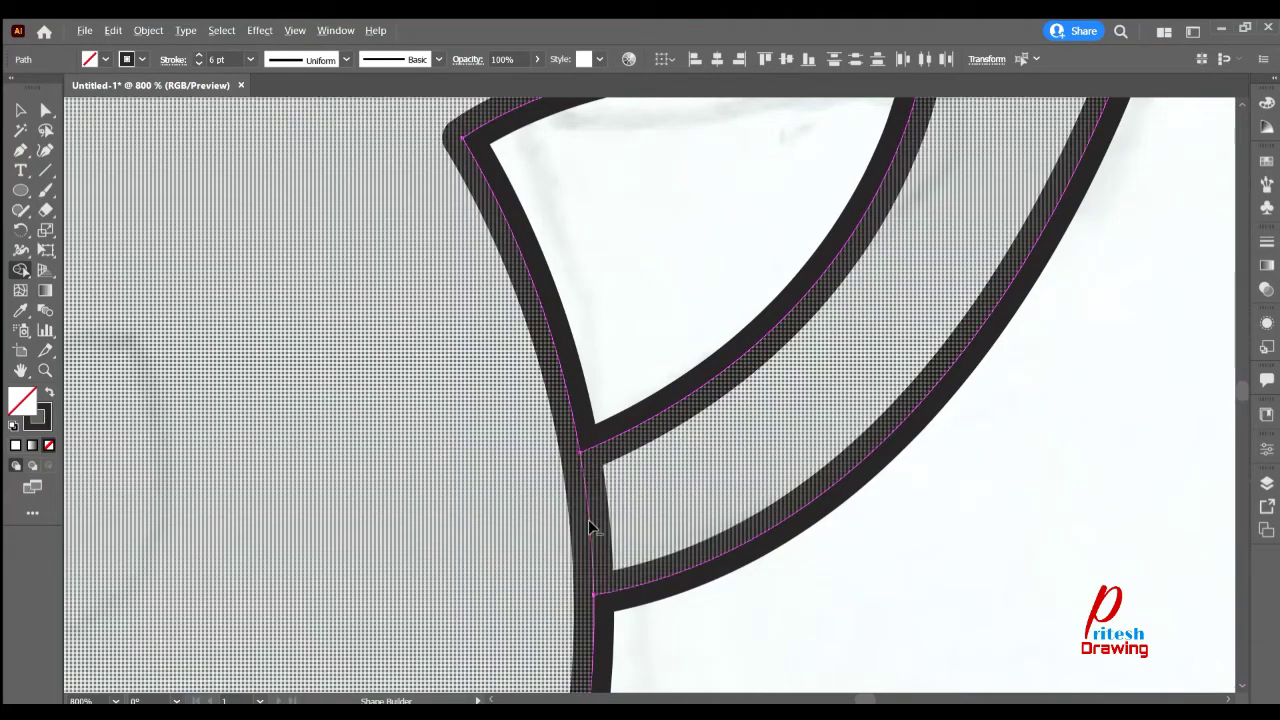
{"action": "left_click", "coordinate": [589, 524], "text": "alt"}
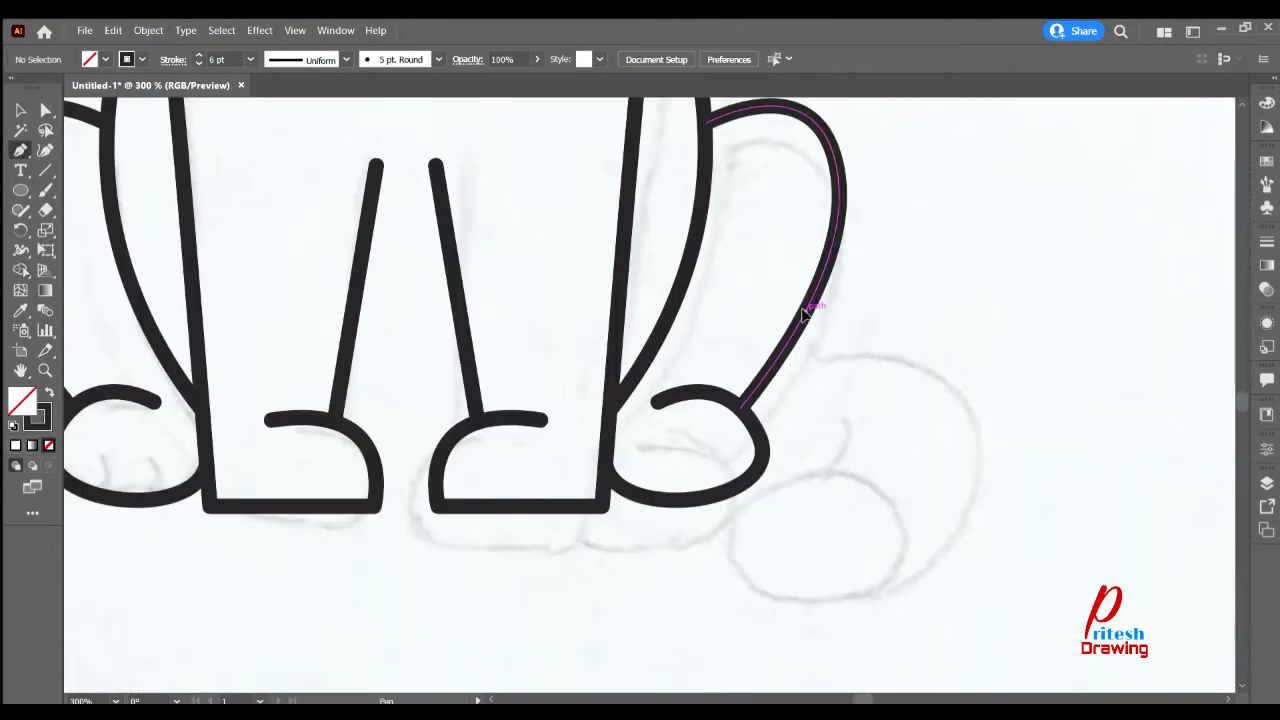
{"action": "left_click", "coordinate": [805, 313]}
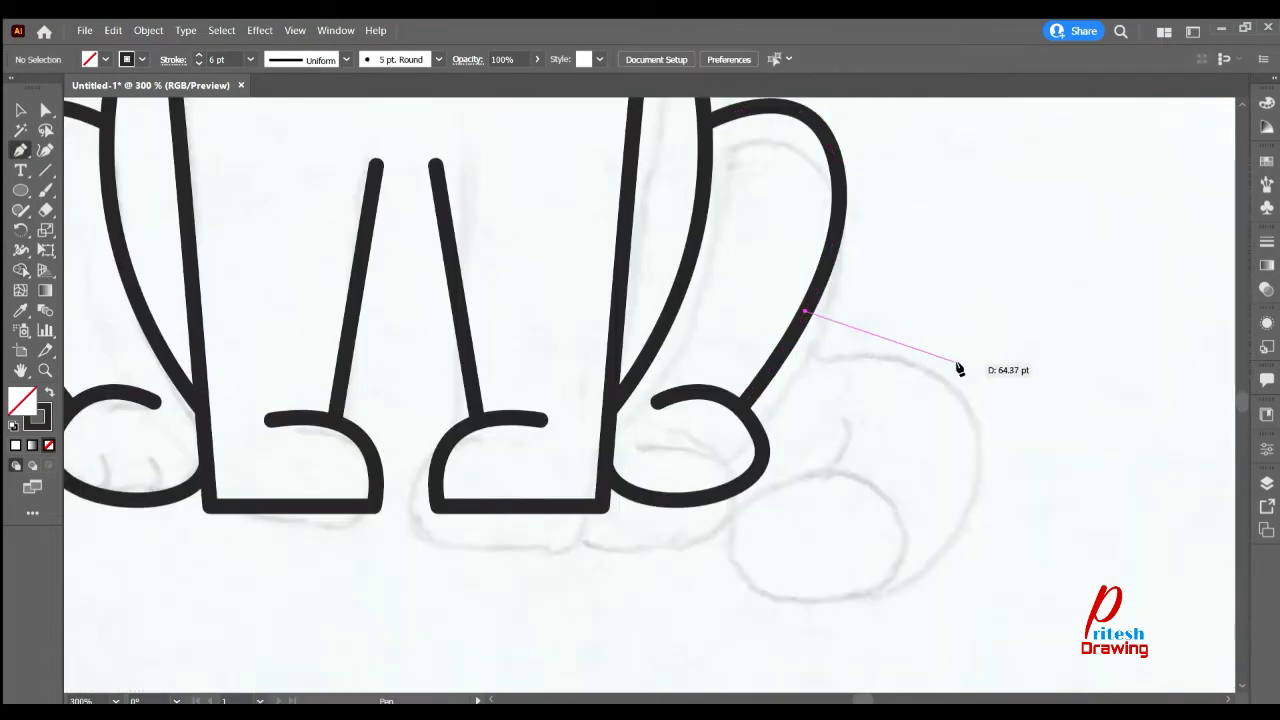
- Draw the tail curving out from the body and curling its tip back up
{"action": "left_click_drag", "start_coordinate": [963, 375], "coordinate": [977, 532]}
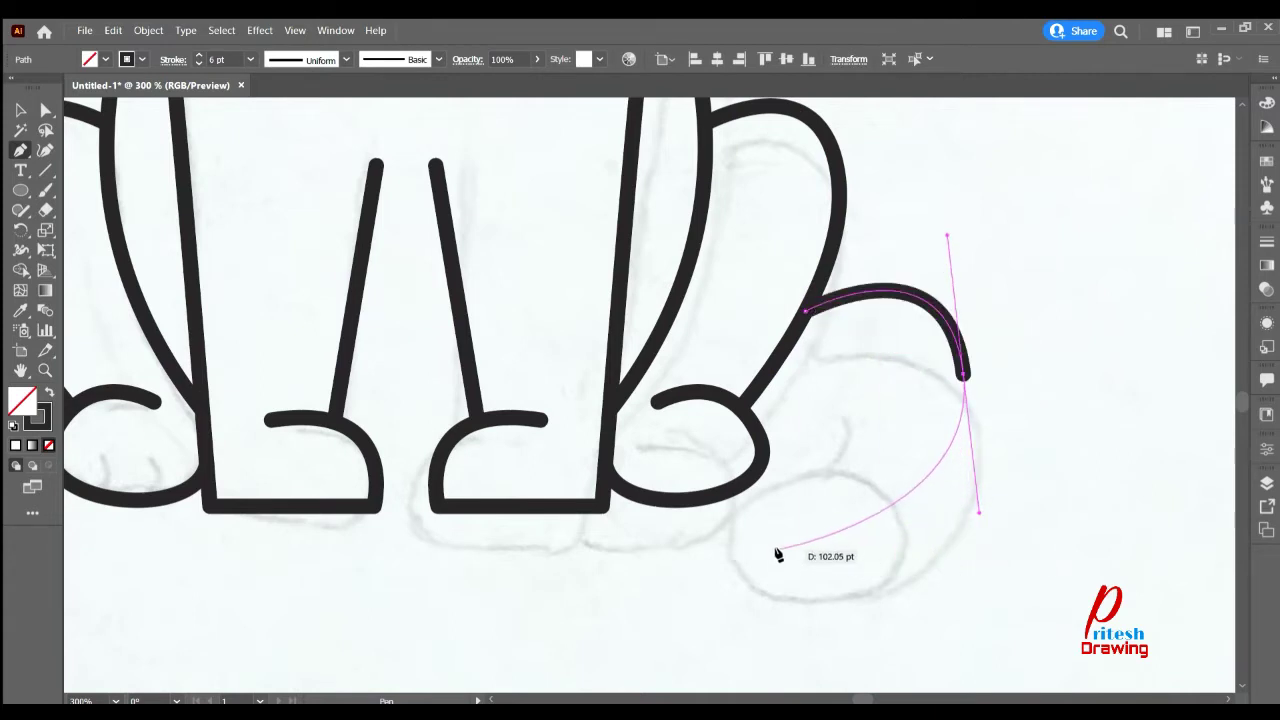
{"action": "left_click_drag", "start_coordinate": [775, 545], "coordinate": [763, 540]}
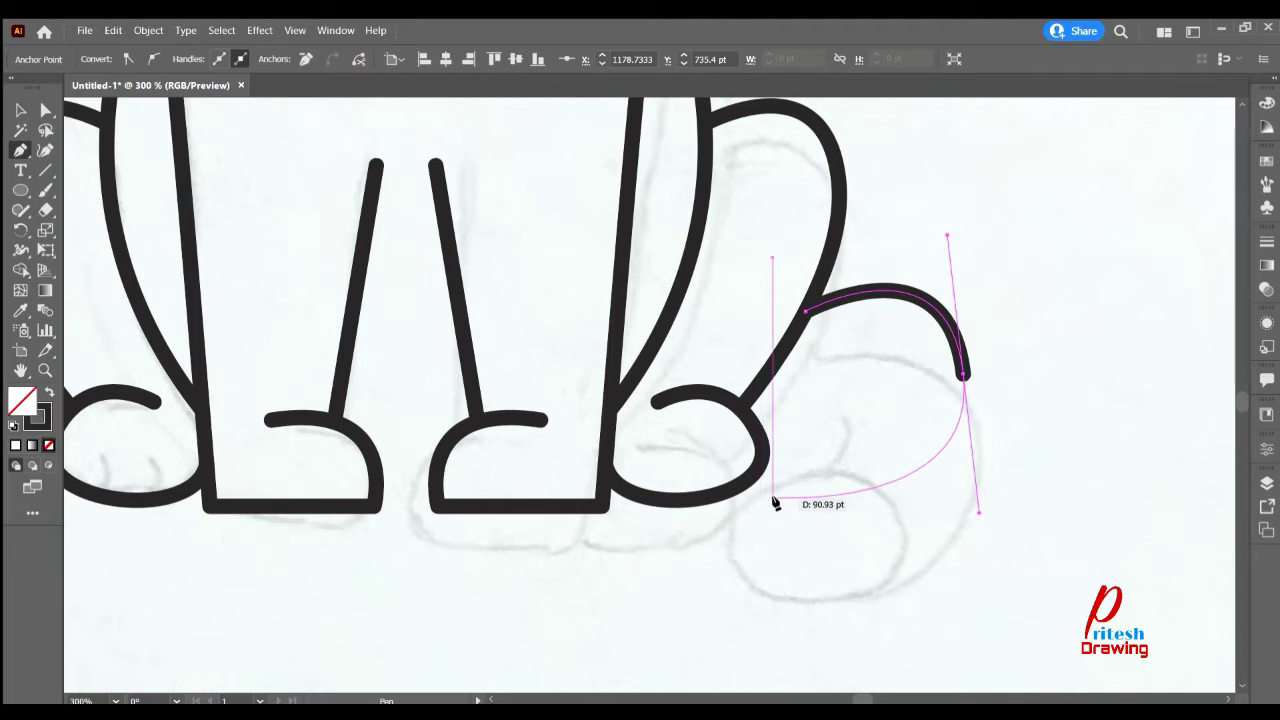
{"action": "left_click", "coordinate": [776, 494]}
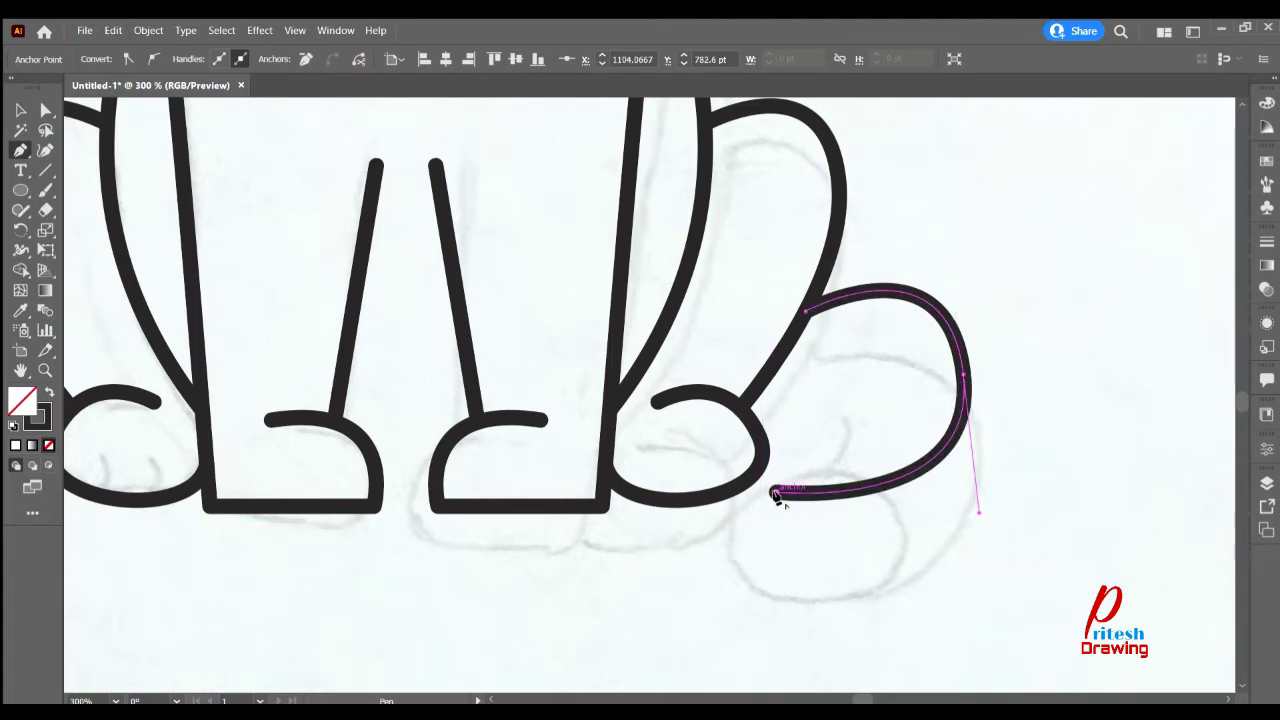
{"action": "key", "text": "ctrl+z"}
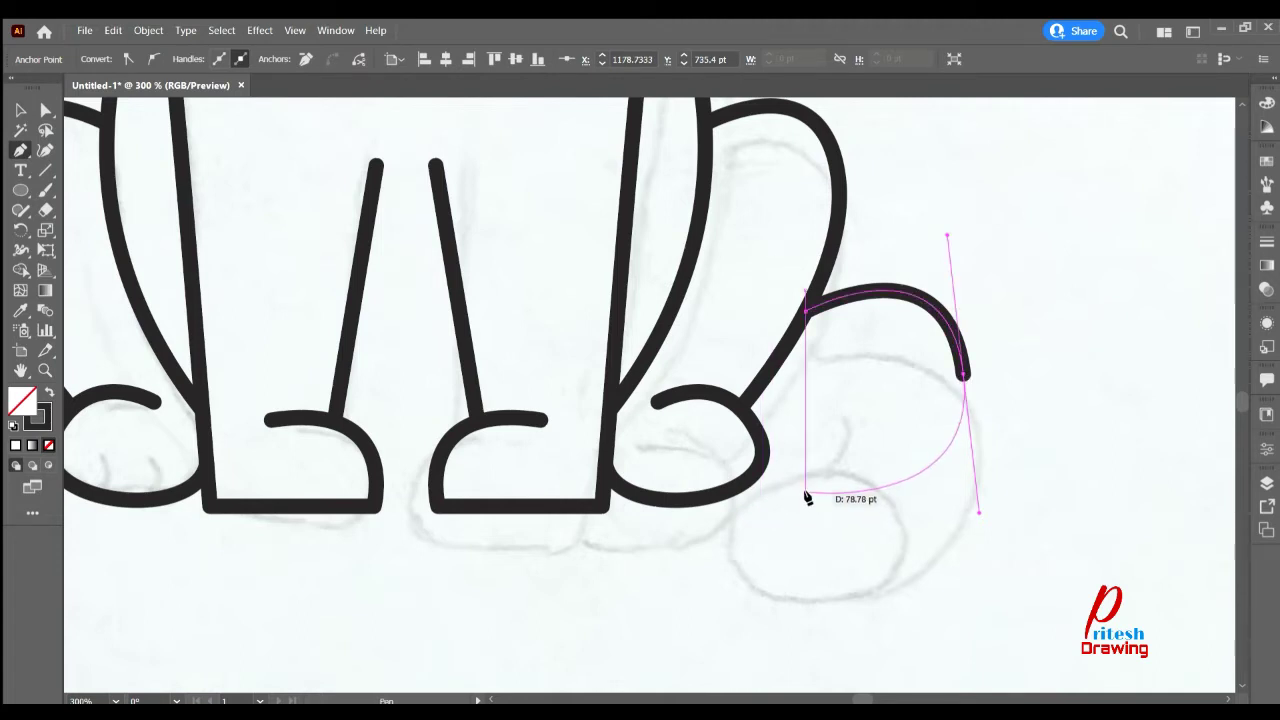
{"action": "left_click_drag", "start_coordinate": [806, 493], "coordinate": [776, 452]}
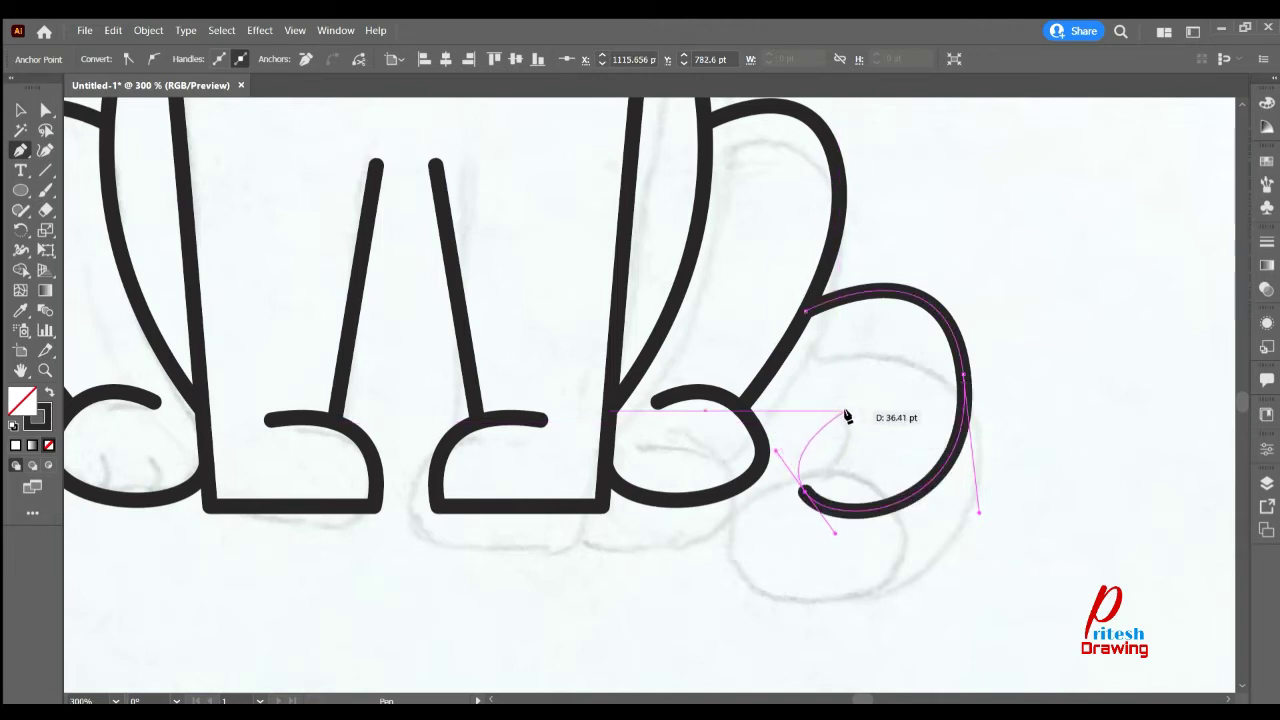
{"action": "left_click_drag", "start_coordinate": [845, 410], "coordinate": [821, 367]}
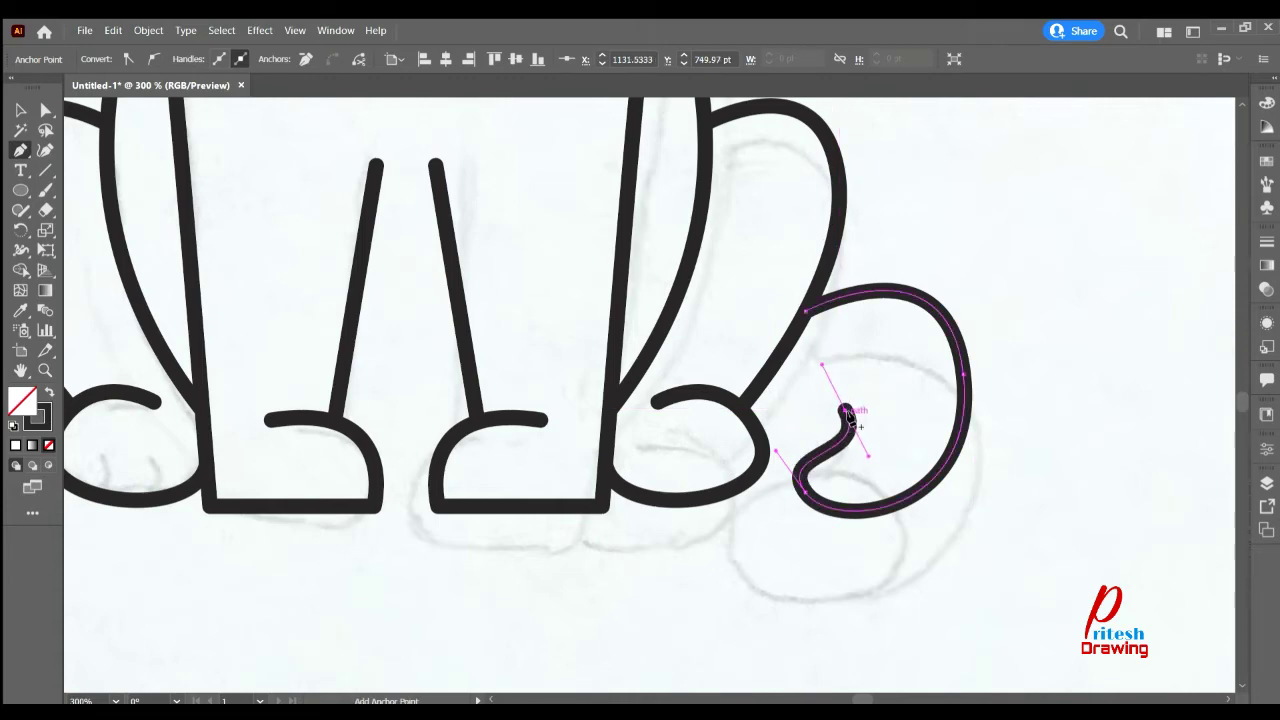
{"action": "key", "text": "ctrl+z"}
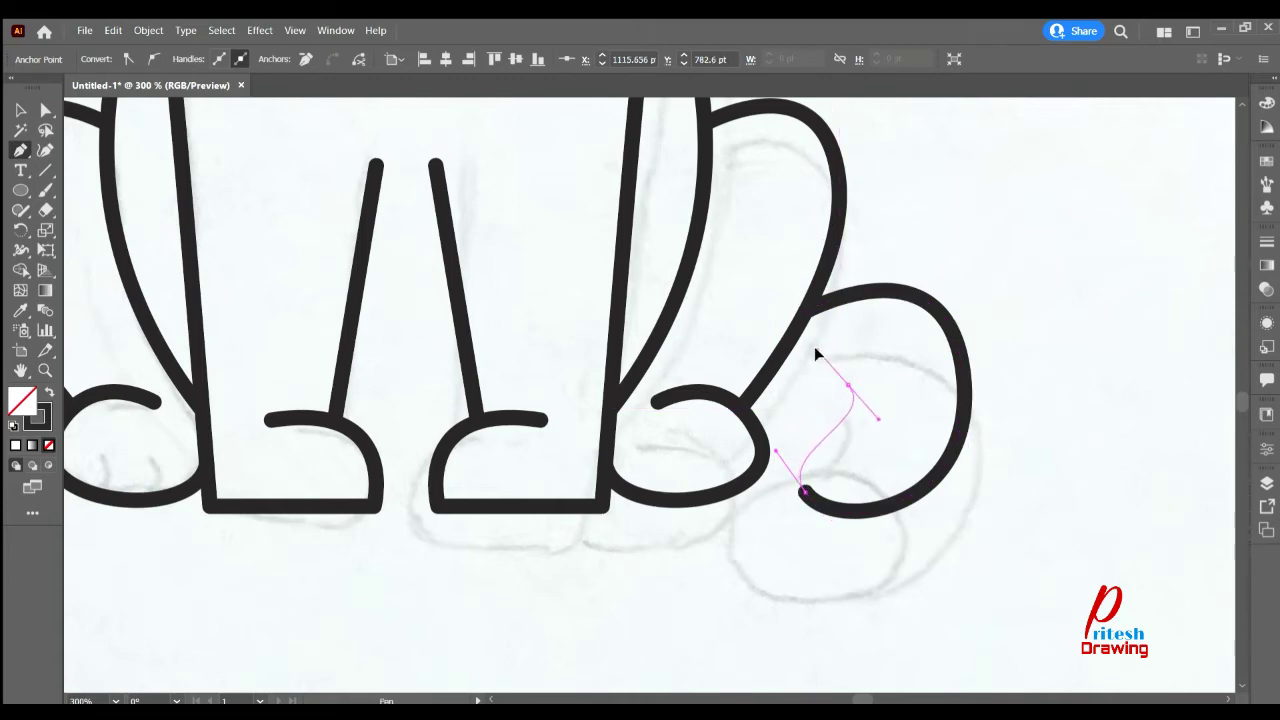
{"action": "mouse_move", "coordinate": [848, 385]}
{"action": "left_mouse_down"}
{"action": "mouse_move", "coordinate": [833, 408]}
{"action": "mouse_move", "coordinate": [880, 423]}
{"action": "left_mouse_up"}
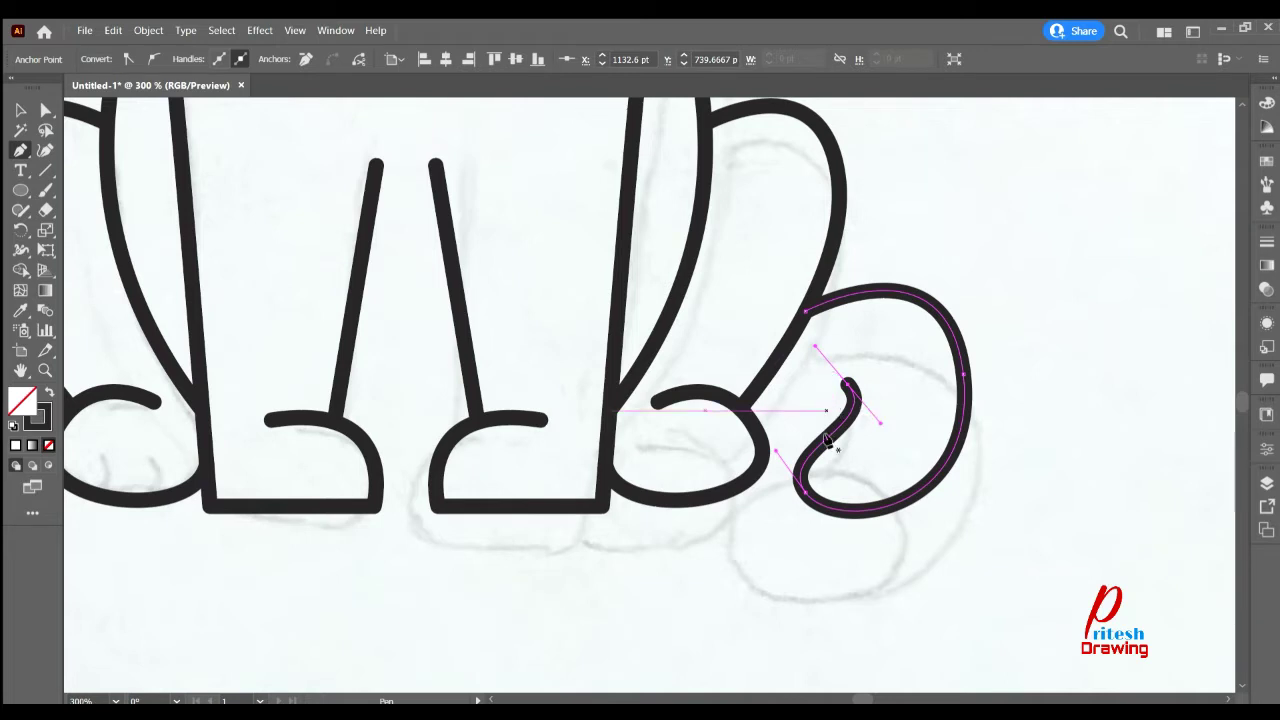
- Link the tail's inner tip to the haunch and trim an overlapping stroke inside the tail
{"action": "left_click", "coordinate": [747, 401]}
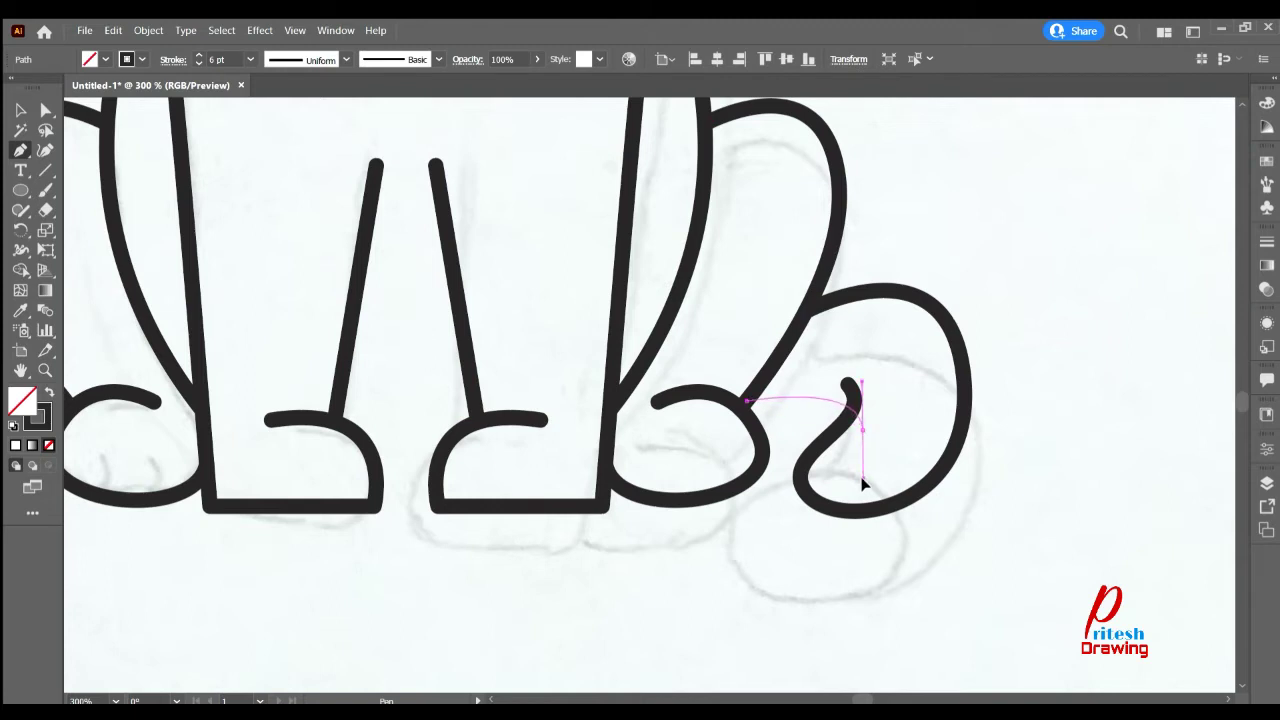
{"action": "left_click", "coordinate": [862, 428]}
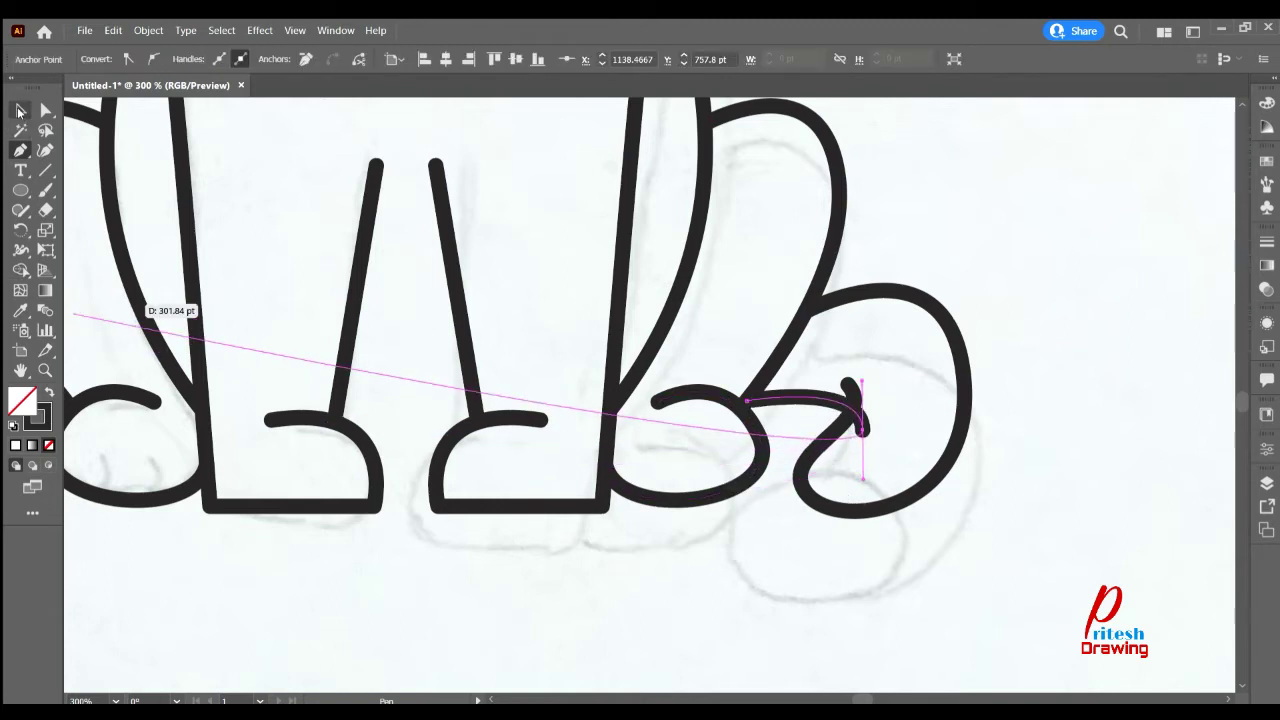
{"action": "left_click", "coordinate": [20, 111]}
{"action": "left_click", "coordinate": [540, 284]}
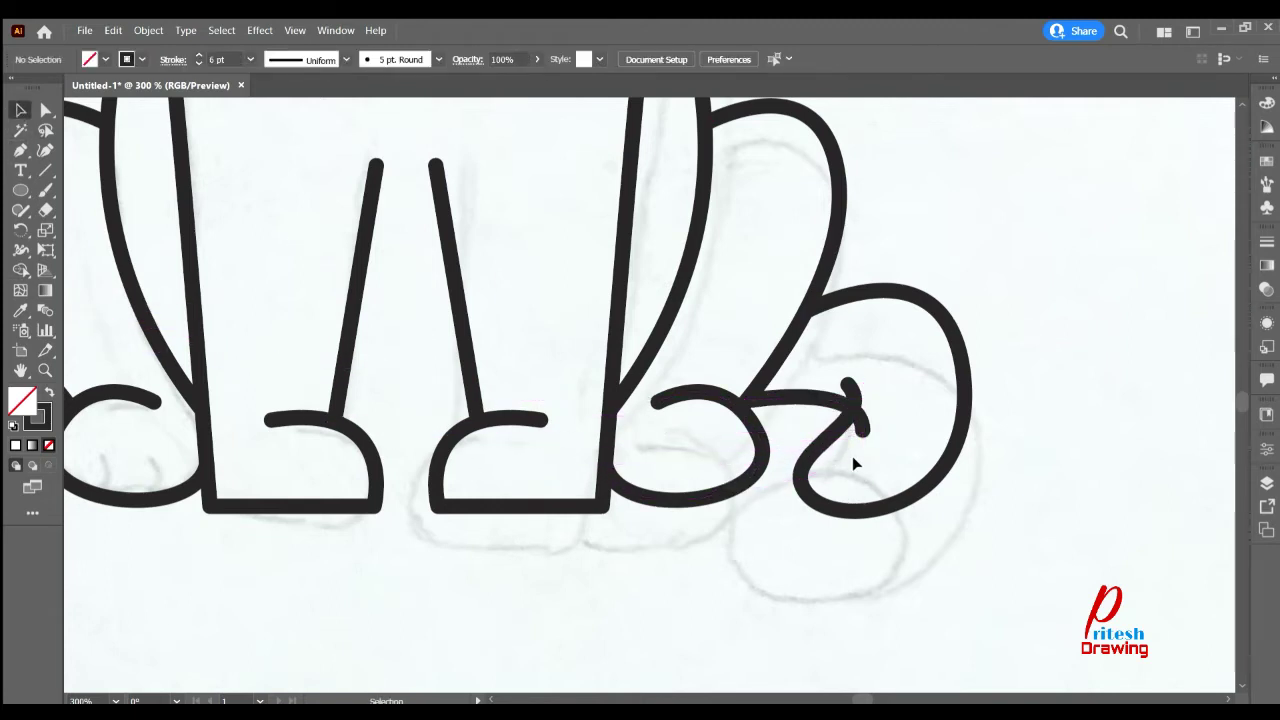
{"action": "key", "text": "ctrl+a"}
{"action": "key", "text": "ctrl+plus"}
{"action": "key", "text": "shift+m"}
{"action": "scroll", "coordinate": [812, 558], "scroll_direction": "down", "scroll_amount": 2}
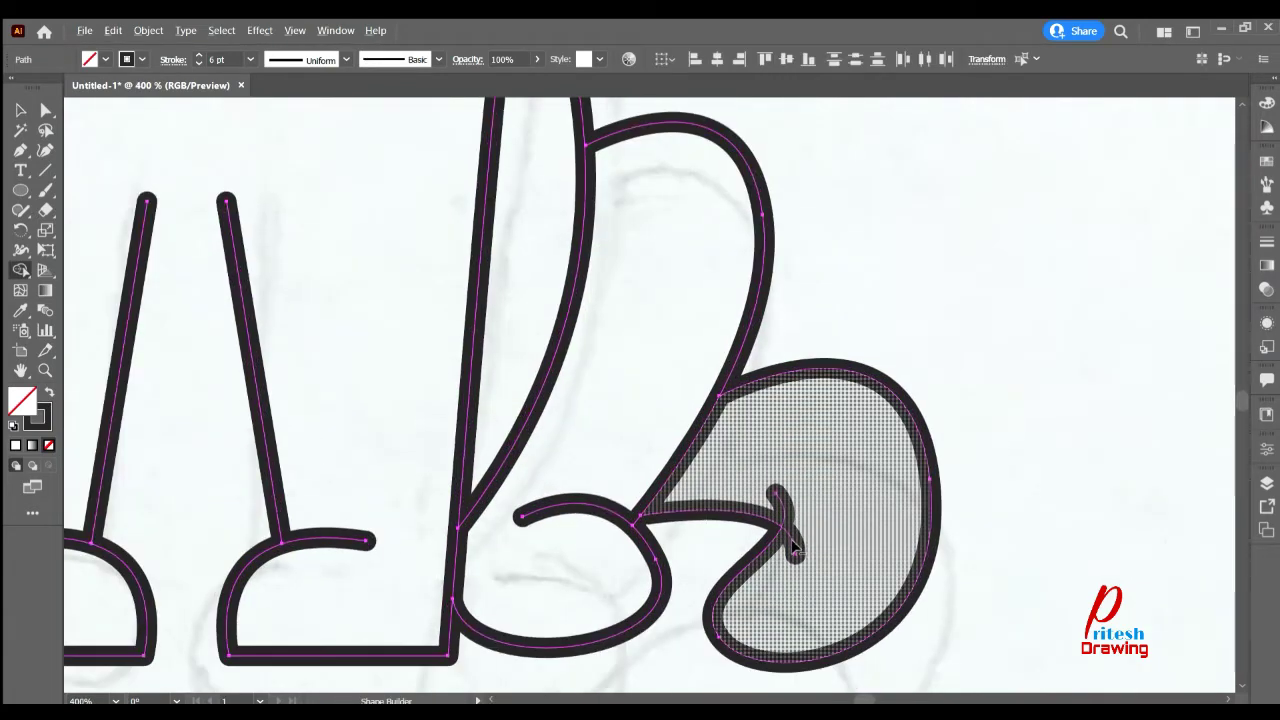
{"action": "left_click", "coordinate": [793, 547]}
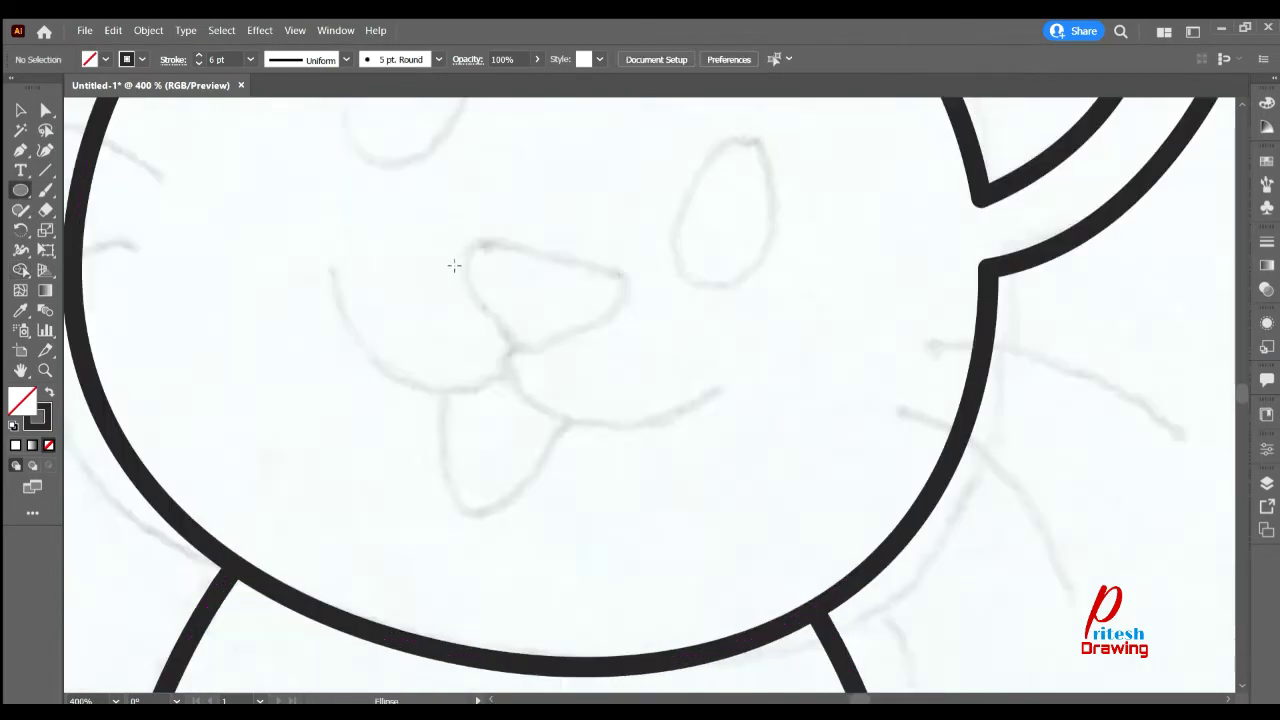
- Draw an oval nose over the sketch, tilted slightly clockwise and nudged up
{"action": "left_click_drag", "start_coordinate": [463, 254], "coordinate": [600, 345]}
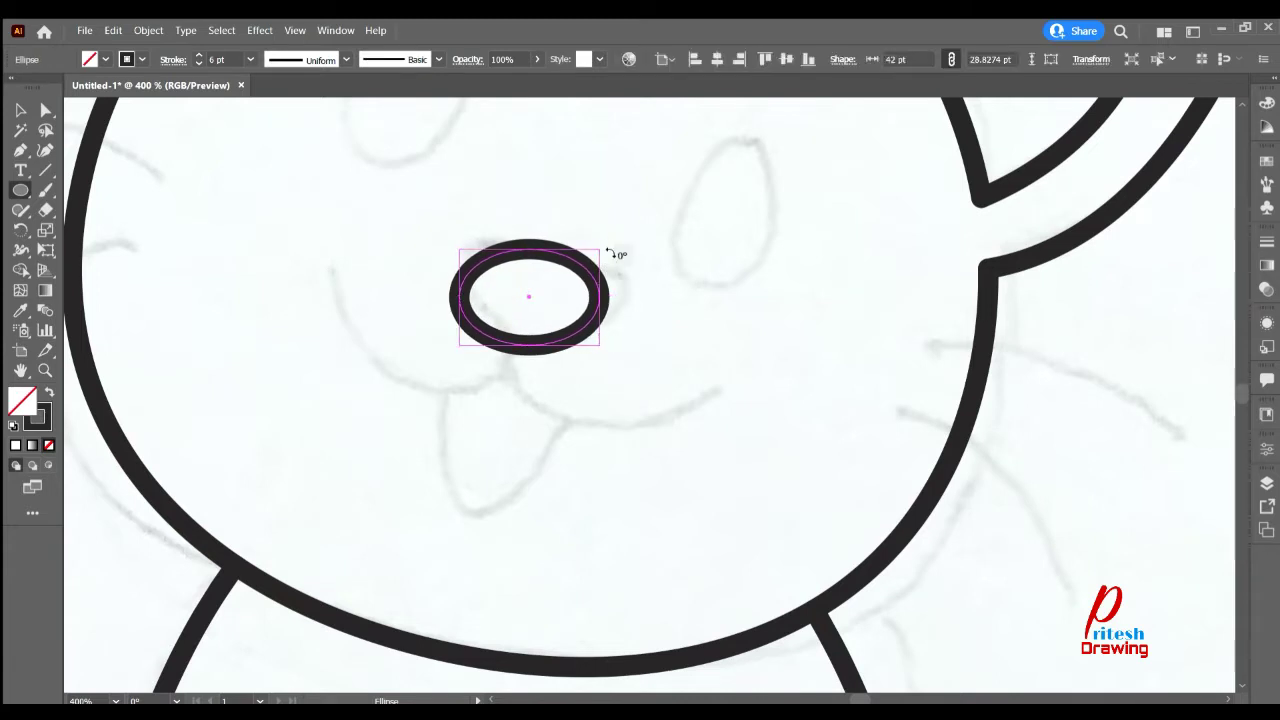
{"action": "left_click_drag", "start_coordinate": [612, 253], "coordinate": [615, 268]}
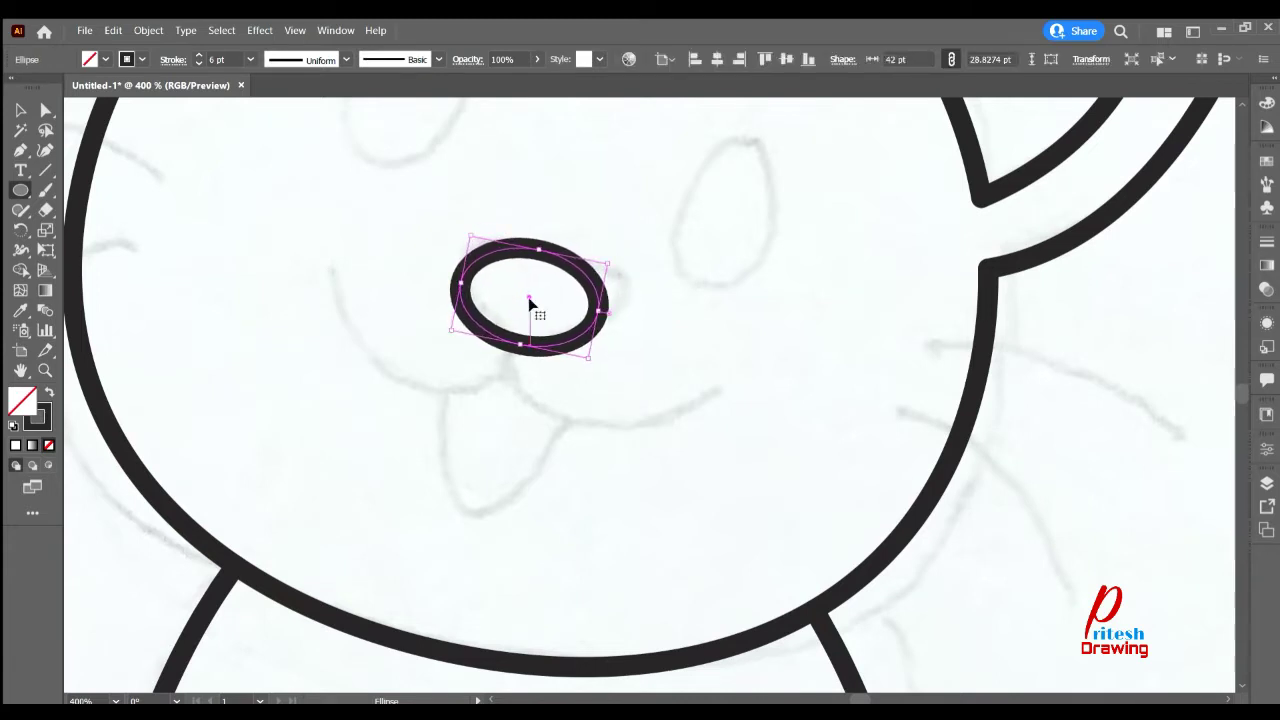
{"action": "left_click_drag", "start_coordinate": [528, 302], "coordinate": [526, 288]}
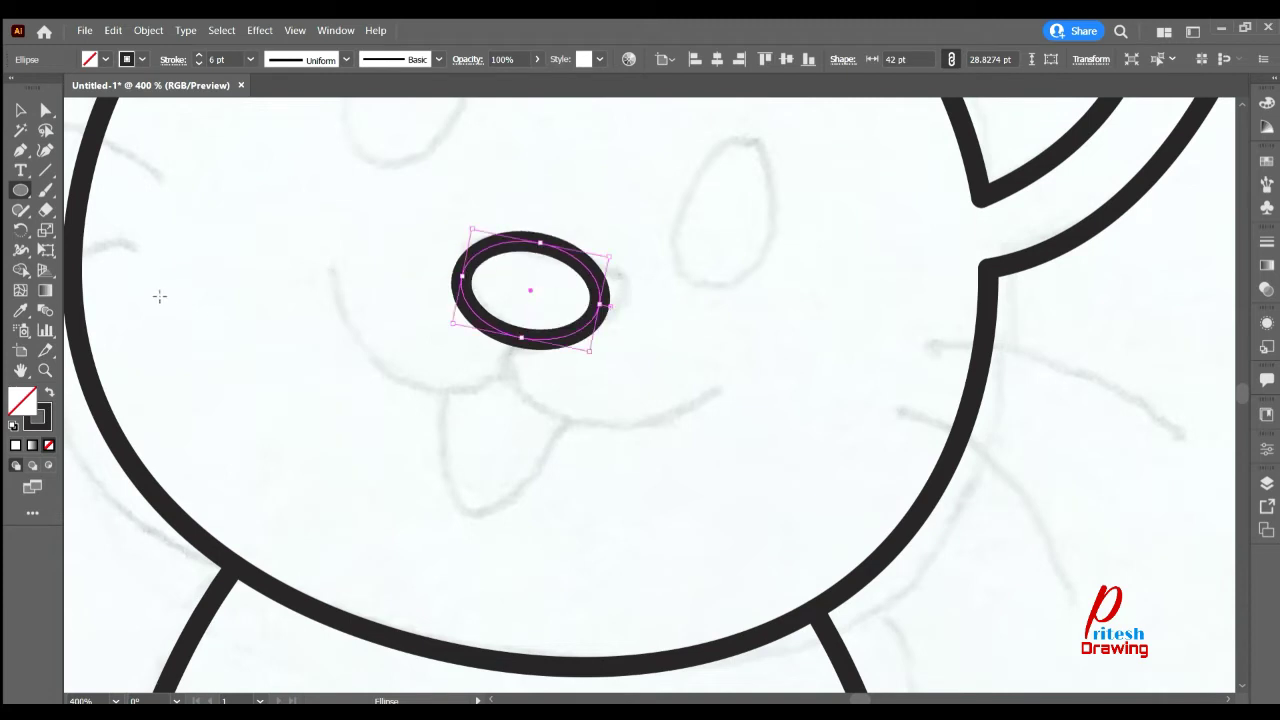
- Draw the nose stem and the left mouth curve sweeping up to the left
{"action": "left_click", "coordinate": [19, 149]}
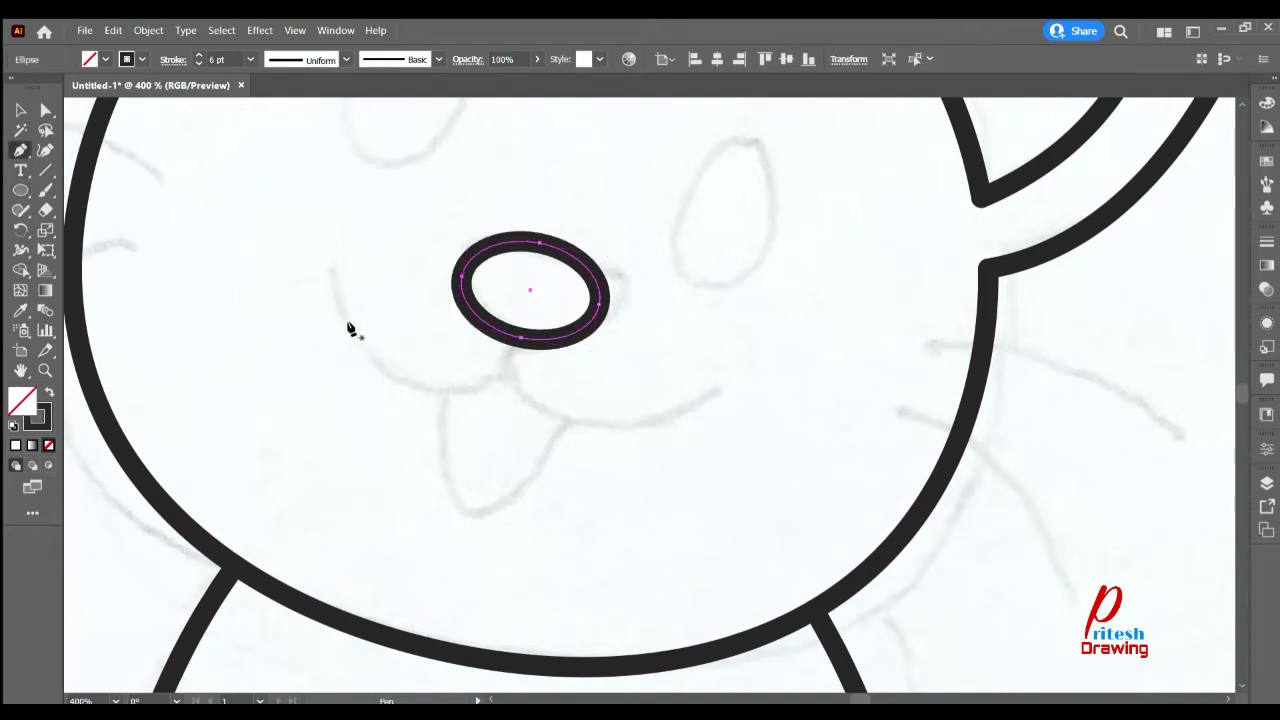
{"action": "left_click", "coordinate": [520, 341]}
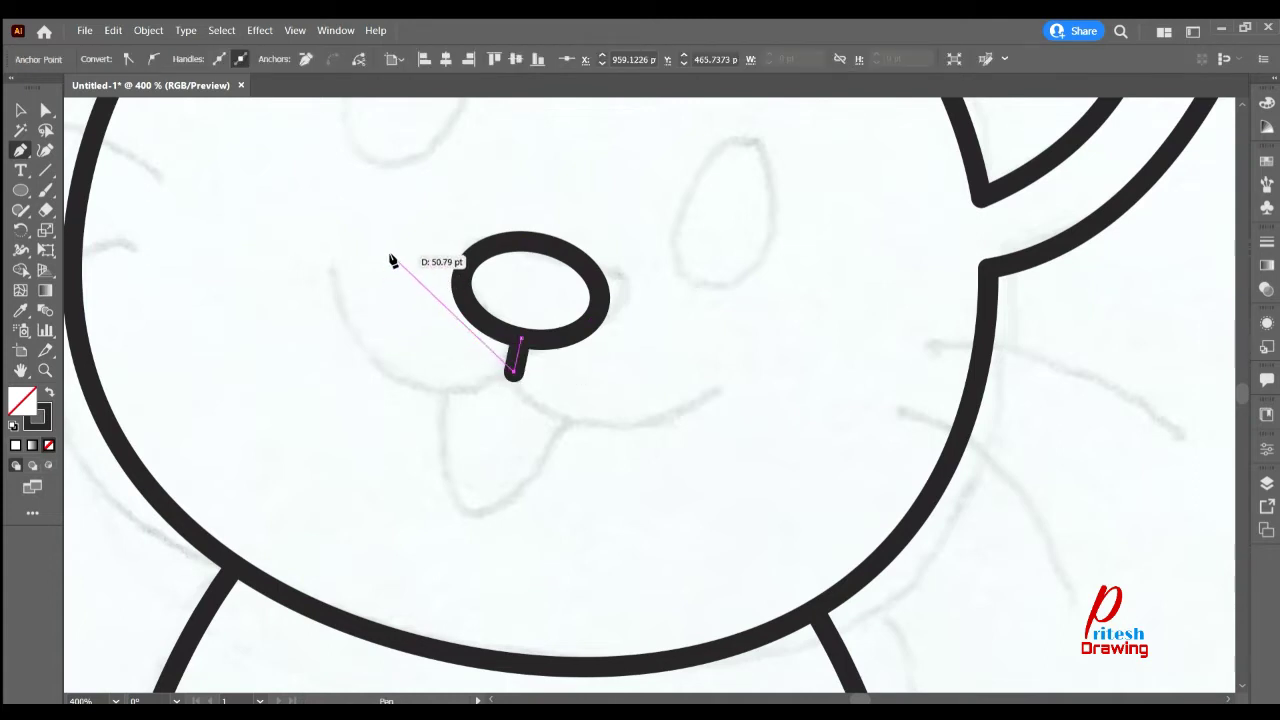
{"action": "left_click_drag", "start_coordinate": [391, 256], "coordinate": [401, 120]}
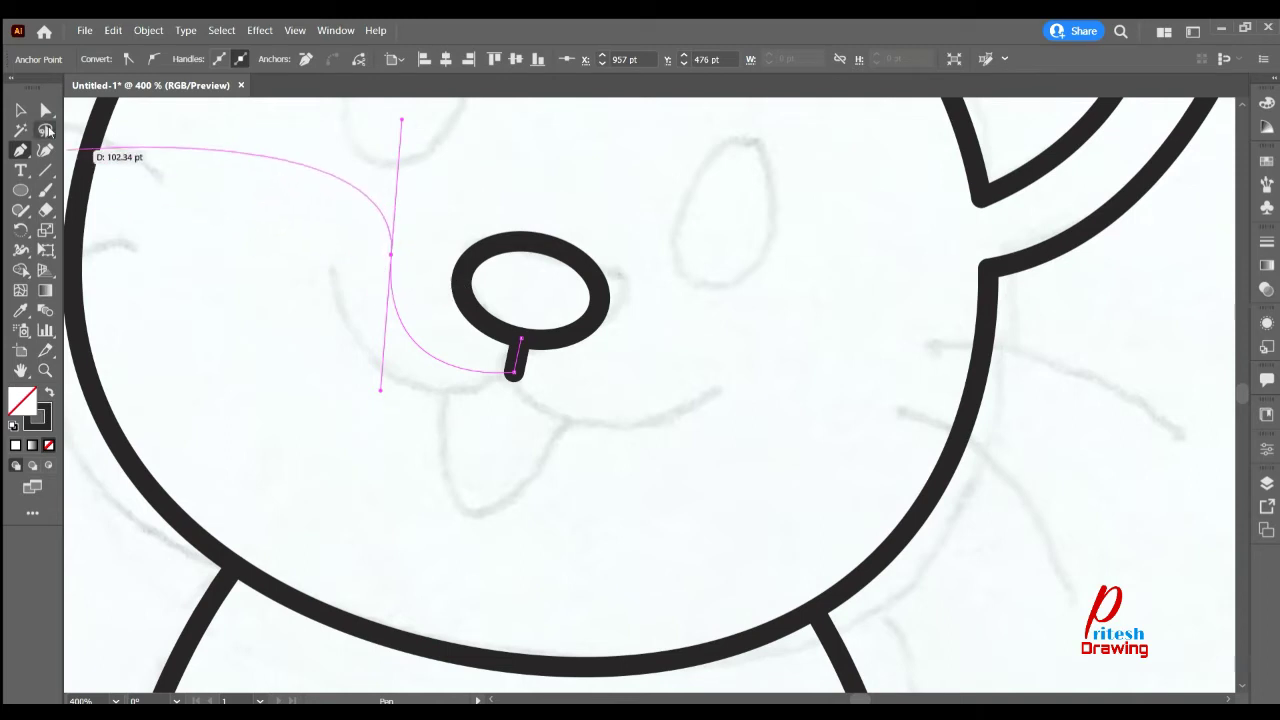
{"action": "key", "text": "ctrl"}
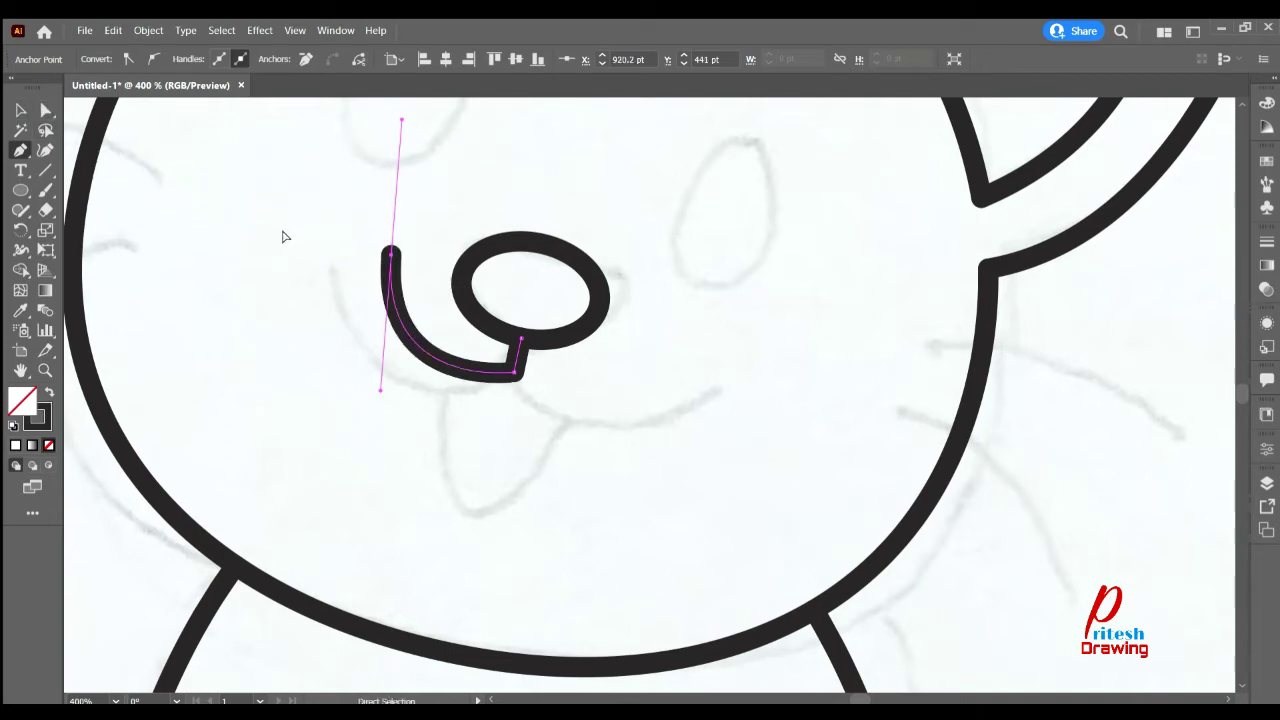
{"action": "key", "text": "ctrl+z"}
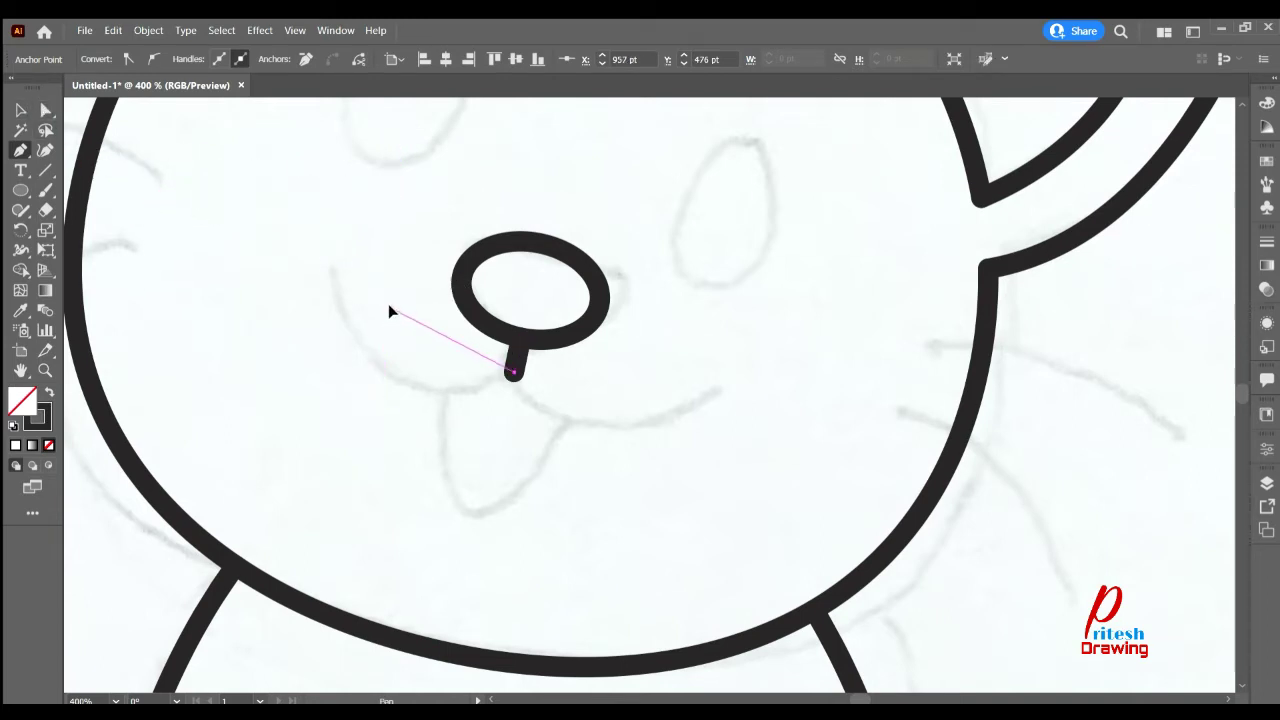
{"action": "left_click_drag", "start_coordinate": [390, 306], "coordinate": [385, 190]}
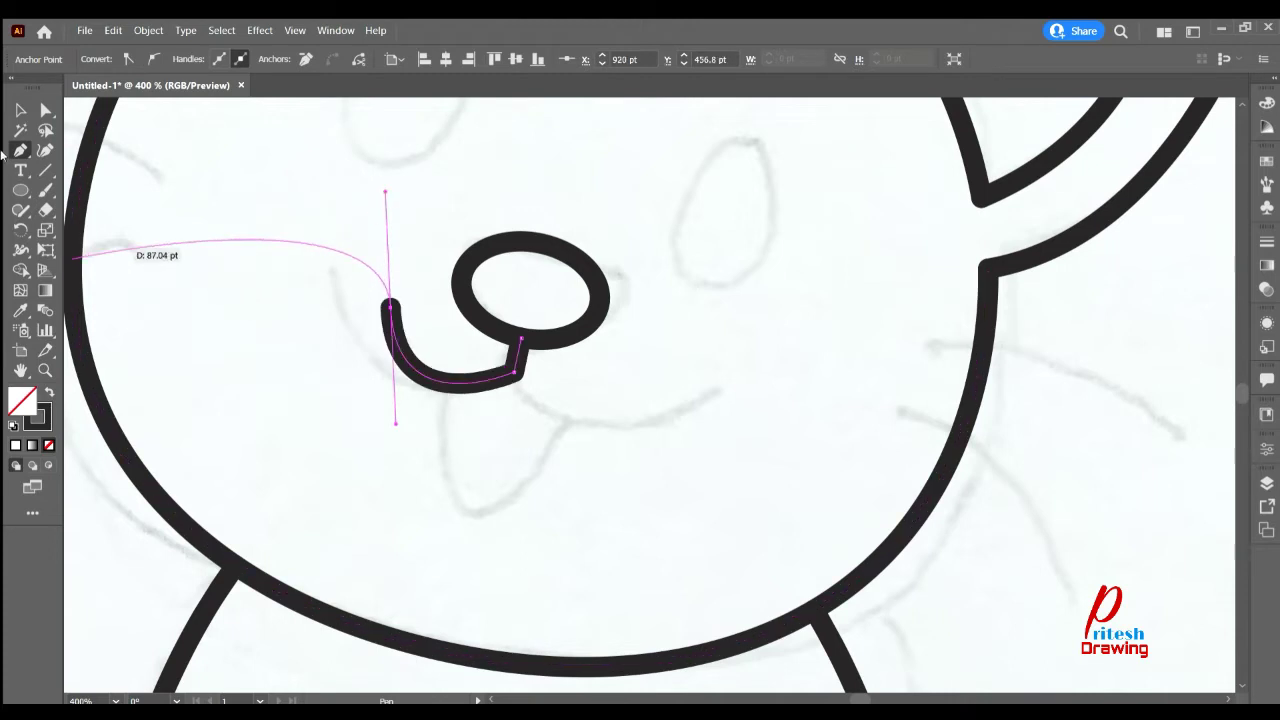
{"action": "left_click", "coordinate": [18, 108]}
{"action": "left_click", "coordinate": [395, 381]}
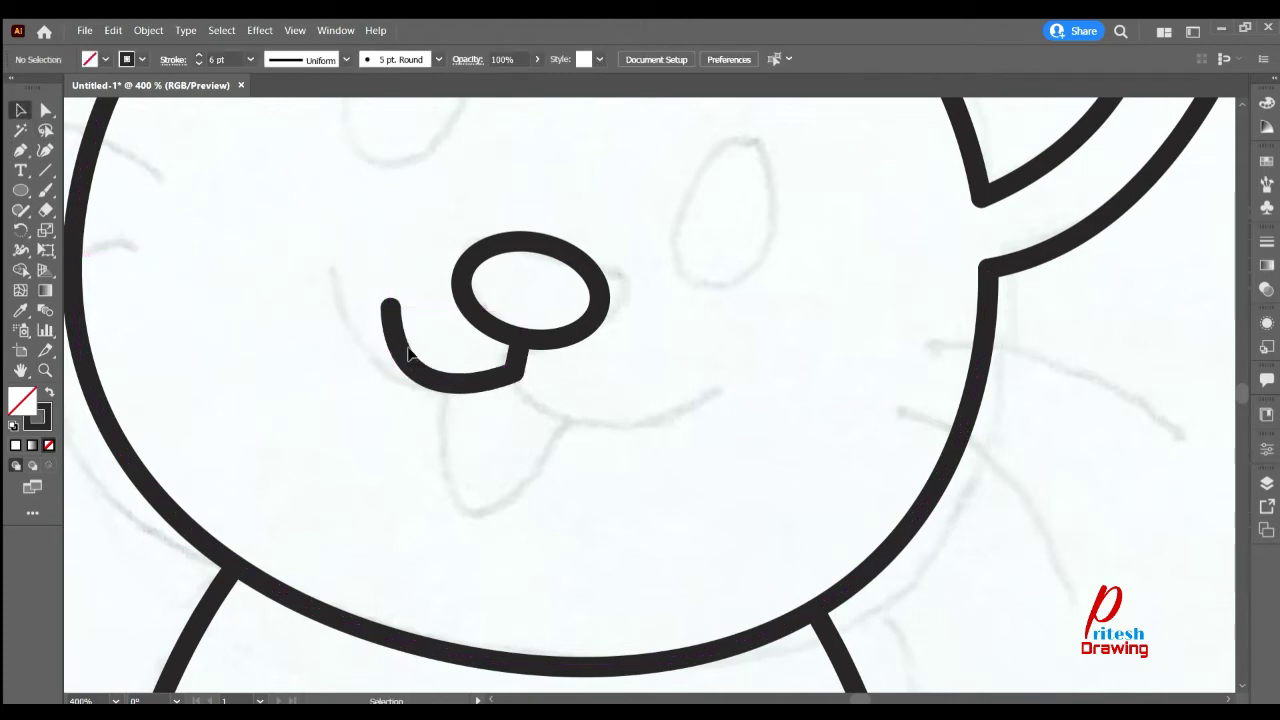
- Mirror a copy of the left mouth curve to the right of the nose and rotate it into place
{"action": "left_click_drag", "start_coordinate": [502, 432], "coordinate": [516, 436]}
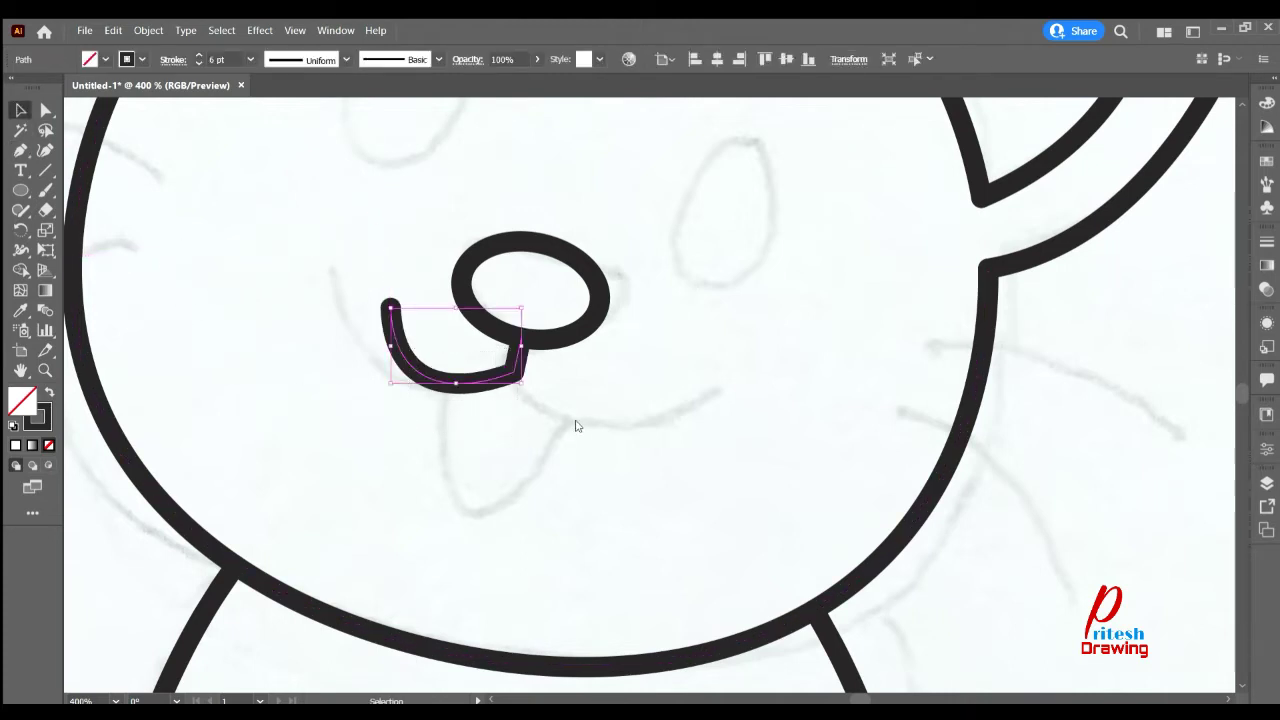
{"action": "key", "text": "ctrl+shift+r"}
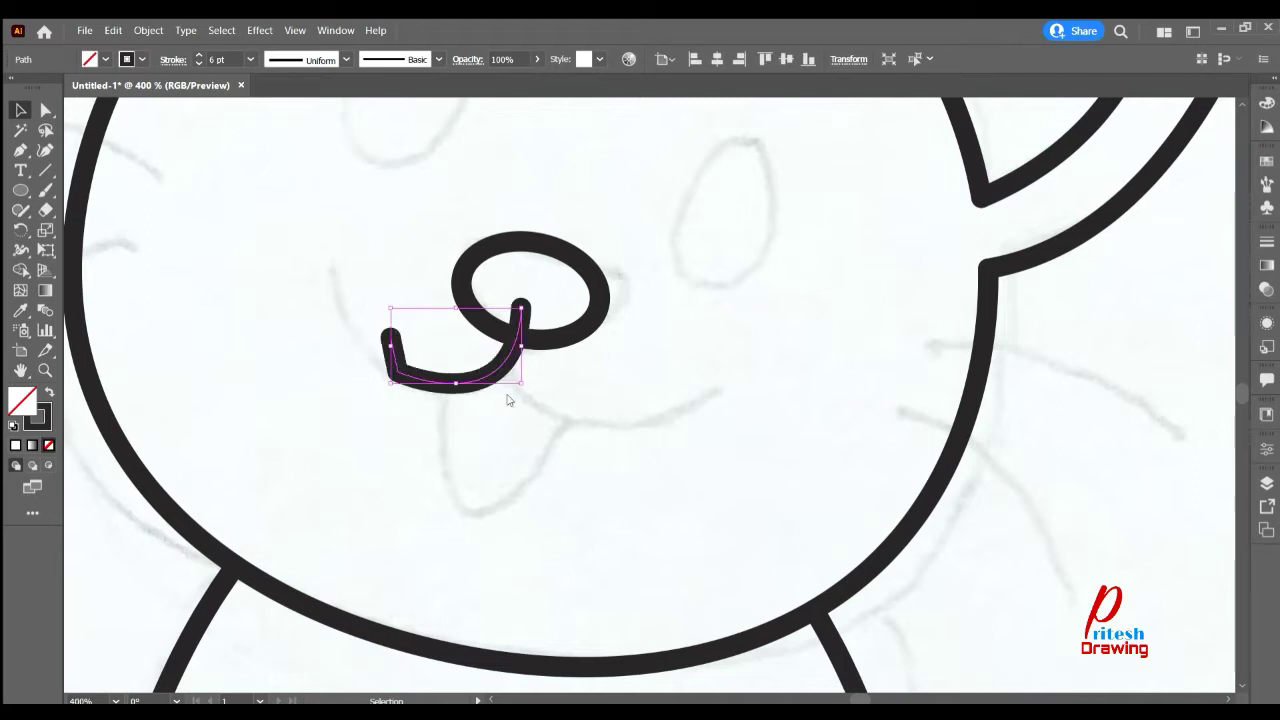
{"action": "key", "text": "ctrl+d"}
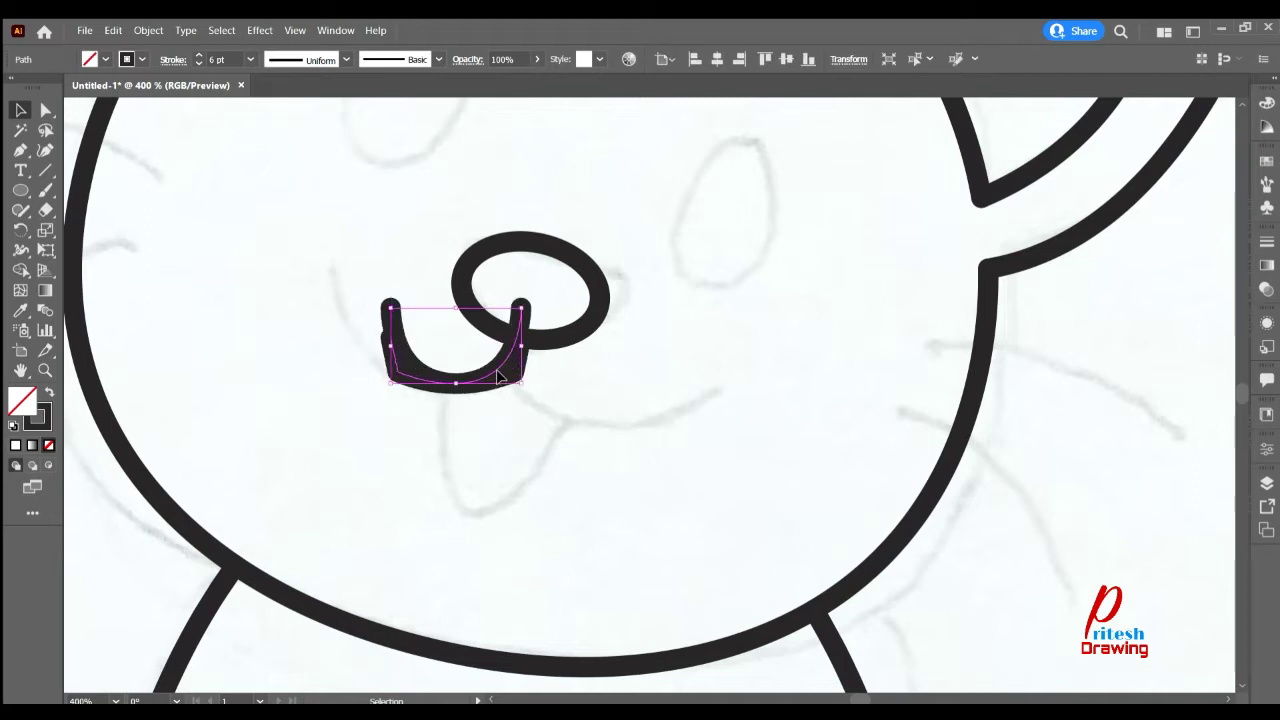
{"action": "left_click_drag", "start_coordinate": [500, 376], "coordinate": [623, 374]}
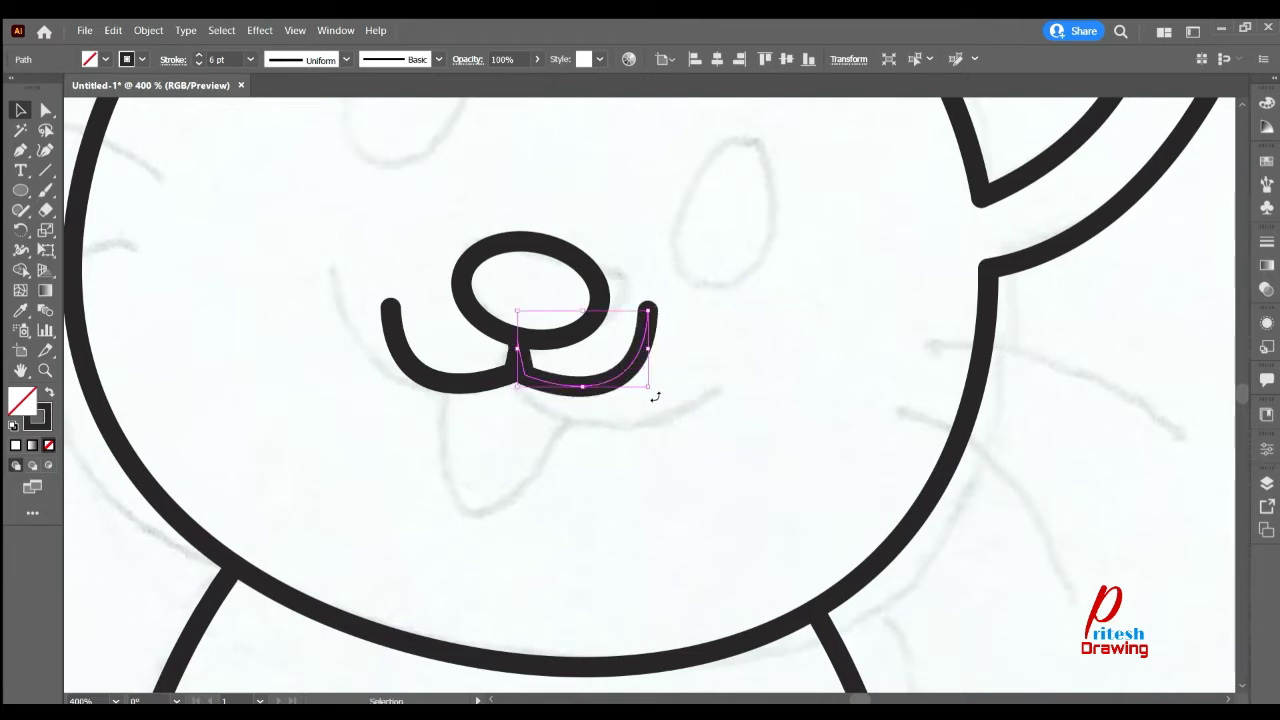
{"action": "left_click_drag", "start_coordinate": [655, 397], "coordinate": [642, 422]}
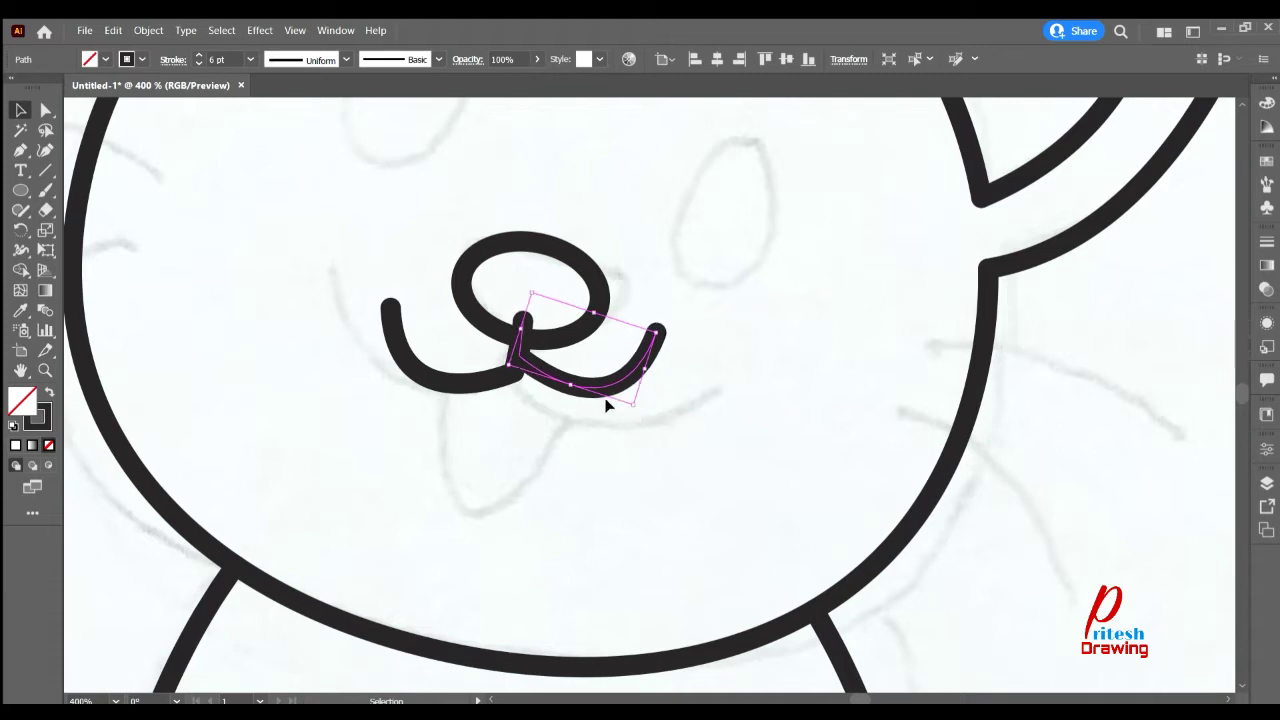
{"action": "left_click_drag", "start_coordinate": [577, 390], "coordinate": [576, 407]}
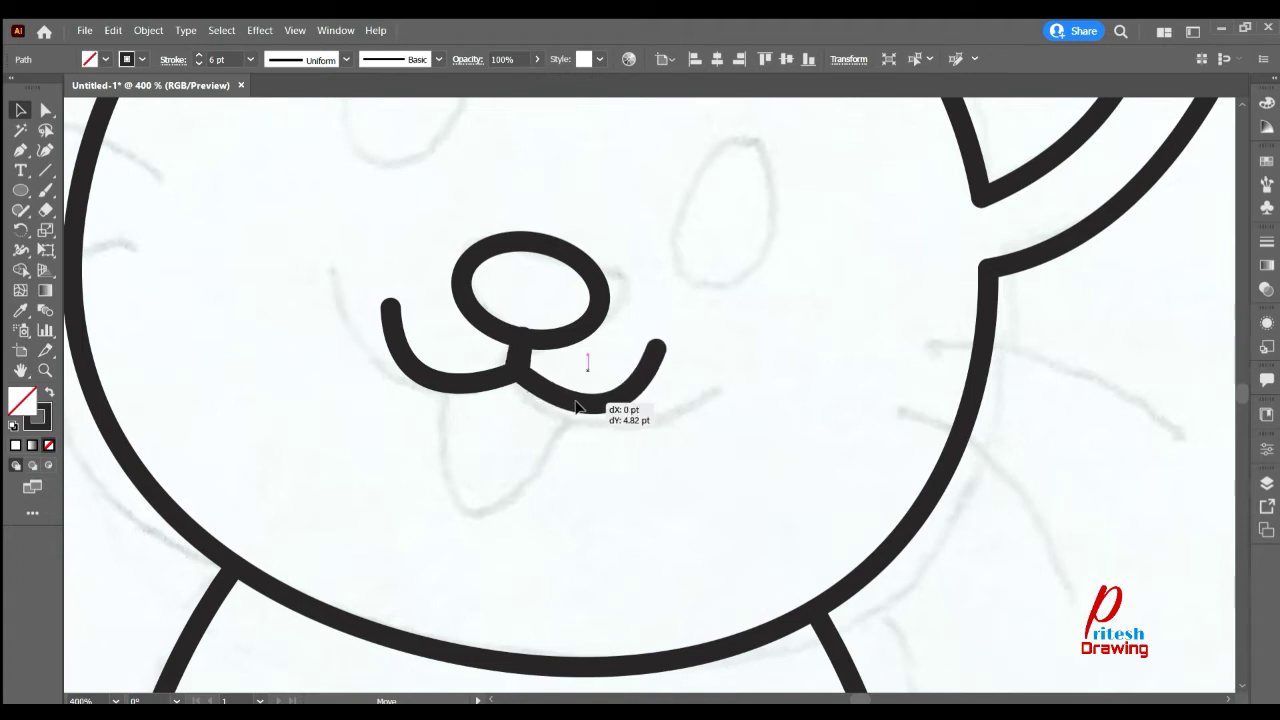
{"action": "left_click_drag", "start_coordinate": [576, 407], "coordinate": [576, 407]}
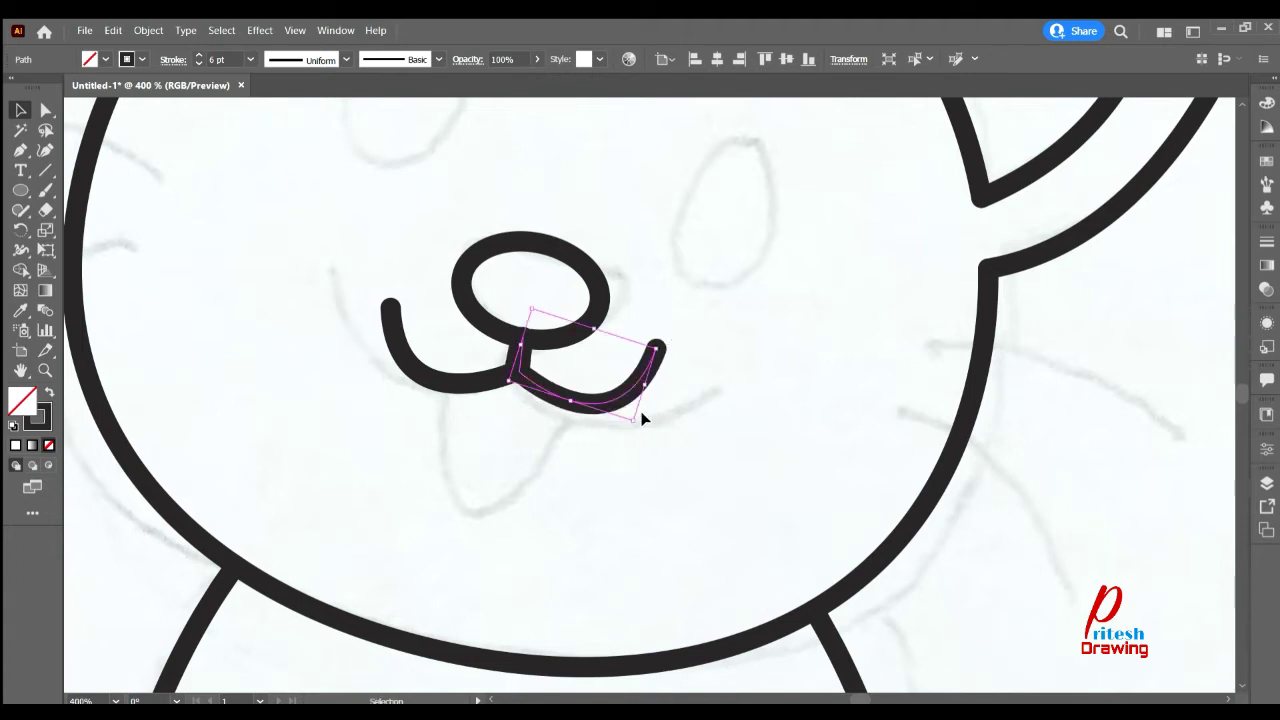
{"action": "left_click_drag", "start_coordinate": [641, 429], "coordinate": [638, 433]}
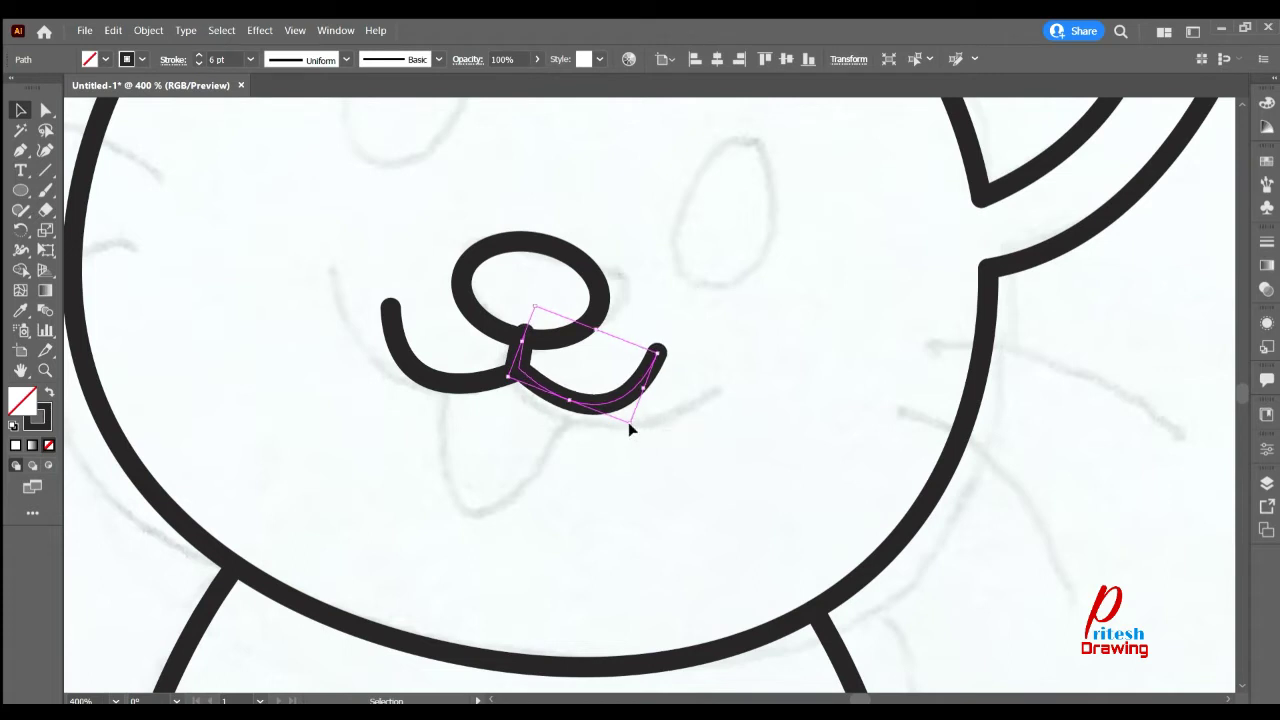
- Draw a tall tongue ellipse, then shrink, tilt and position it beneath the mouth
{"action": "key", "text": "l"}
{"action": "mouse_move", "coordinate": [468, 232]}
{"action": "left_mouse_down"}
{"action": "mouse_move", "coordinate": [600, 525]}
{"action": "mouse_move", "coordinate": [615, 532]}
{"action": "left_mouse_up"}
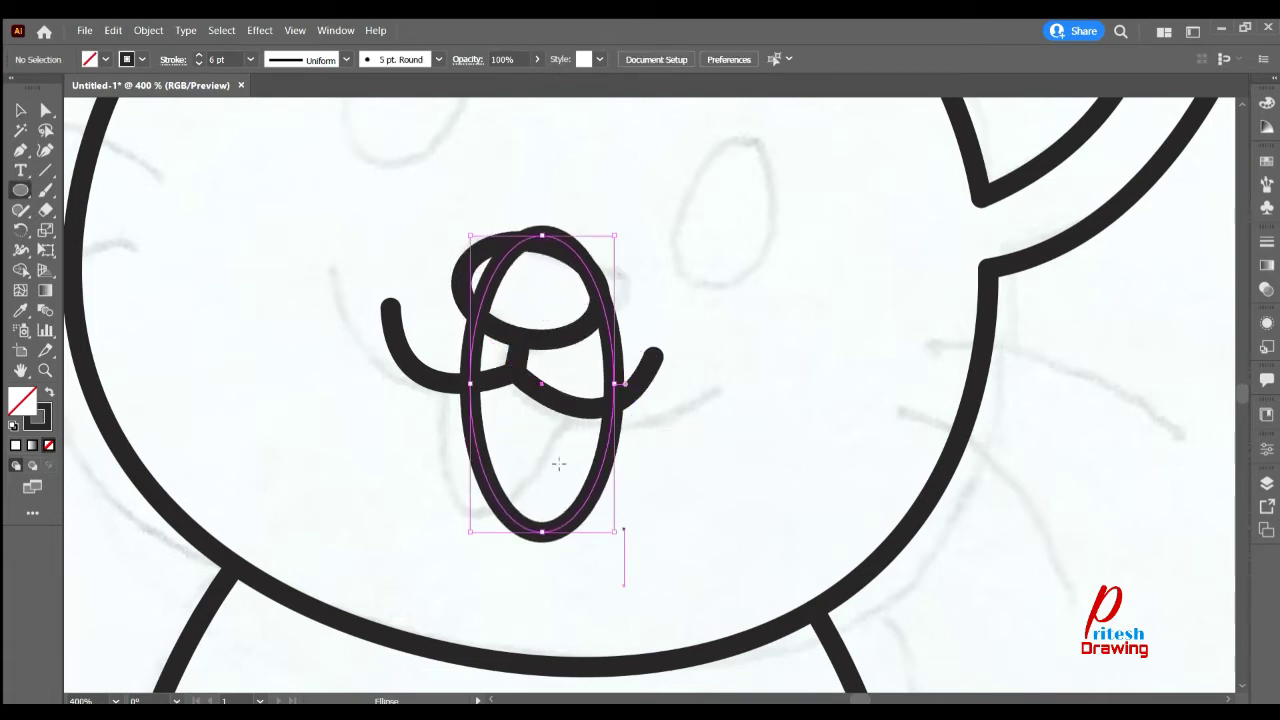
{"action": "left_click_drag", "start_coordinate": [541, 388], "coordinate": [503, 376]}
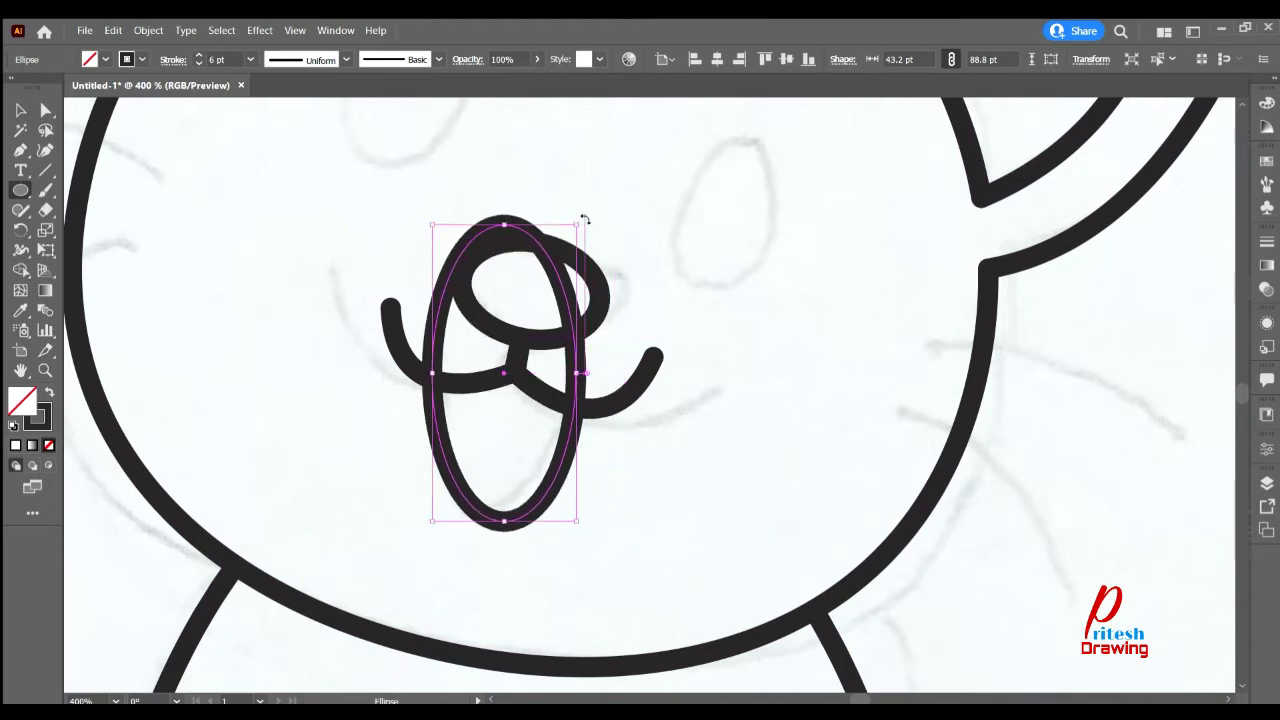
{"action": "left_click_drag", "start_coordinate": [585, 219], "coordinate": [604, 265]}
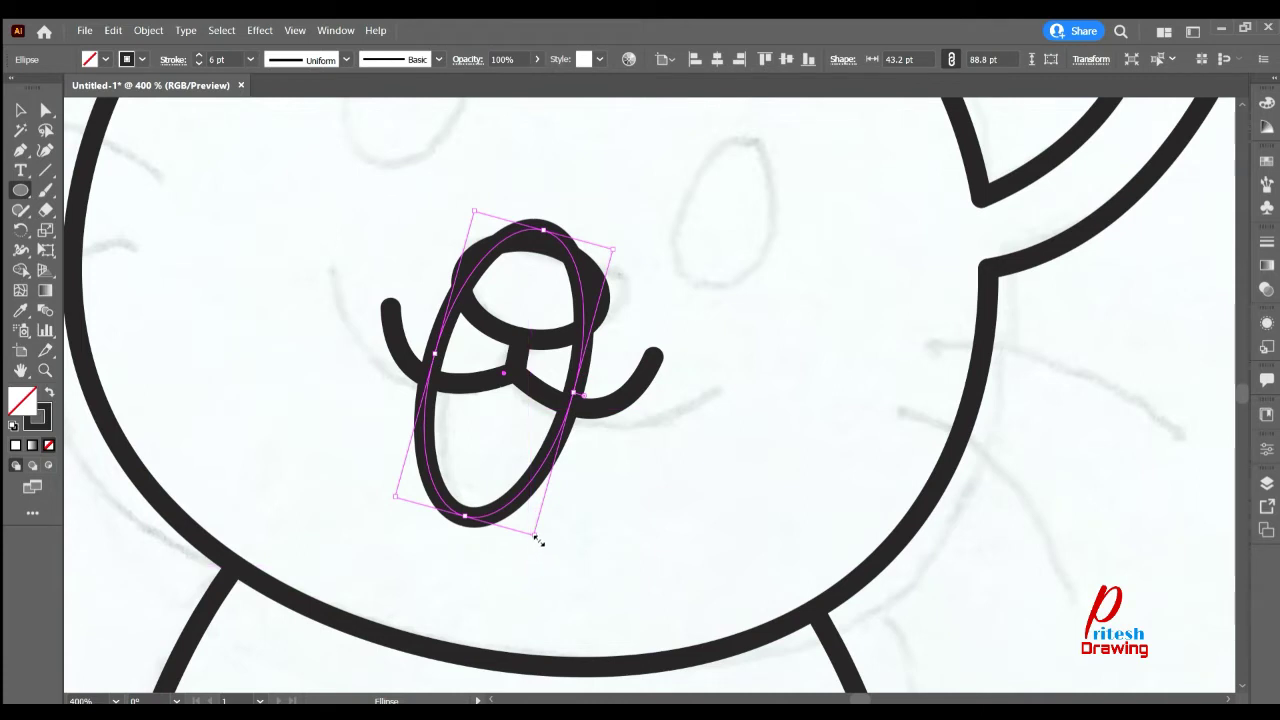
{"action": "left_click_drag", "start_coordinate": [537, 541], "coordinate": [521, 459]}
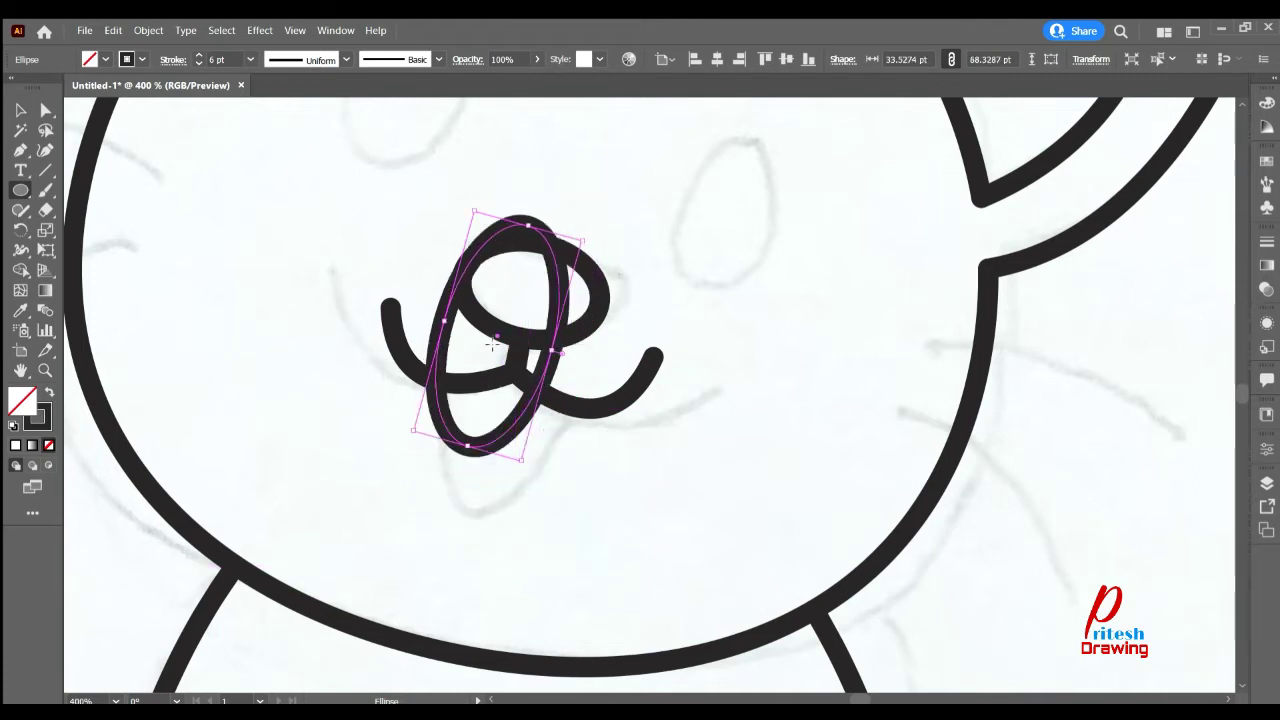
{"action": "left_click_drag", "start_coordinate": [503, 370], "coordinate": [516, 396]}
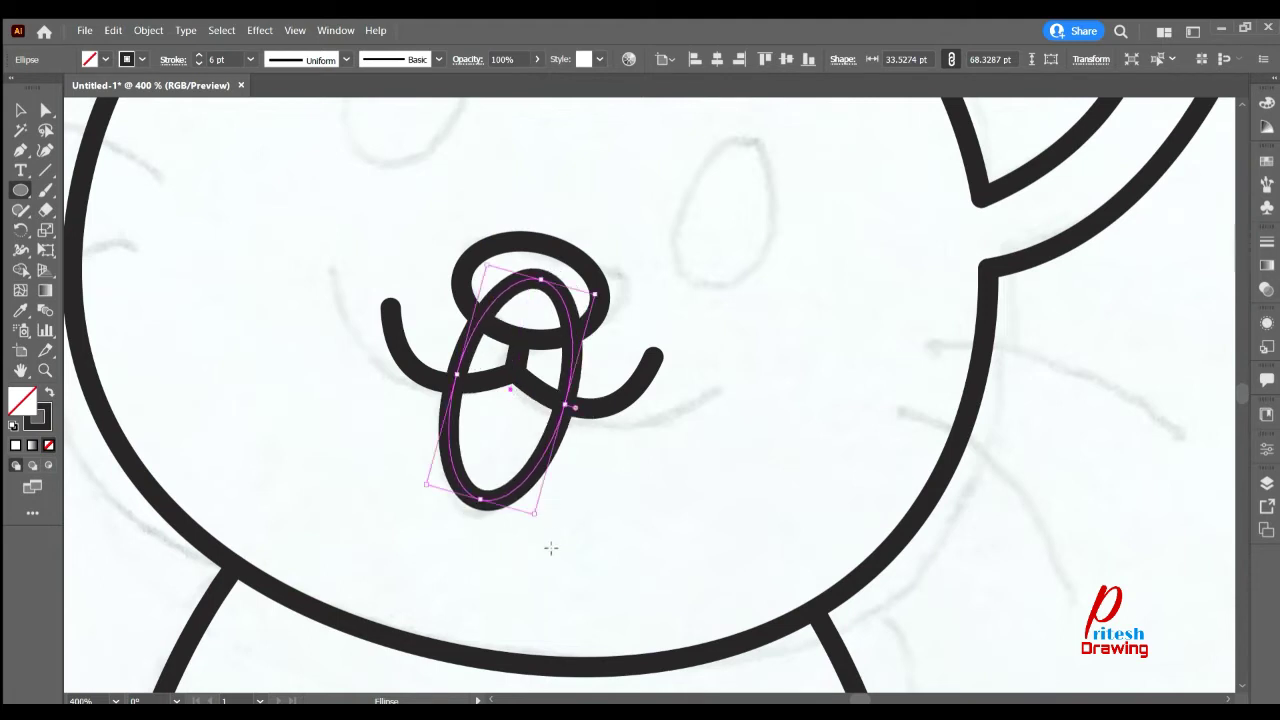
{"action": "left_click_drag", "start_coordinate": [539, 524], "coordinate": [546, 524]}
- Erase the tongue lines crossing the nose and mouth with Shape Builder
{"action": "key", "text": "ctrl+a"}
{"action": "key", "text": "shift+m"}
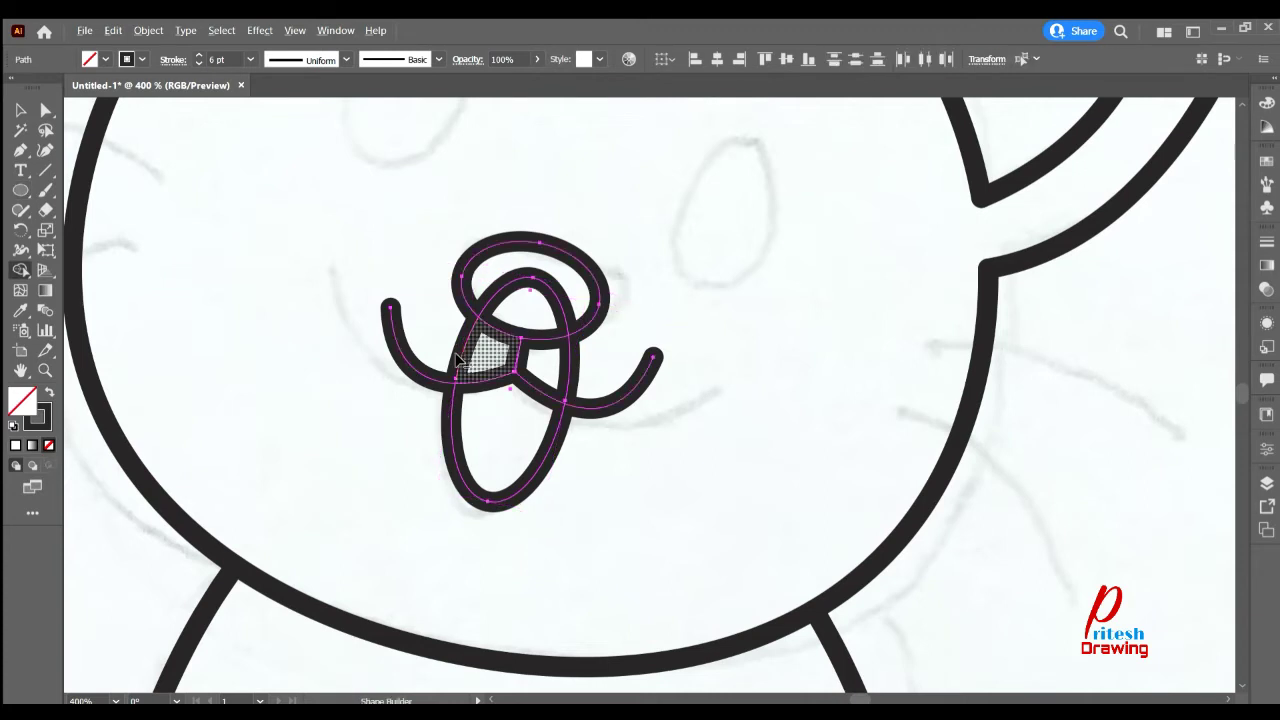
{"action": "left_click", "coordinate": [507, 288], "text": "alt"}
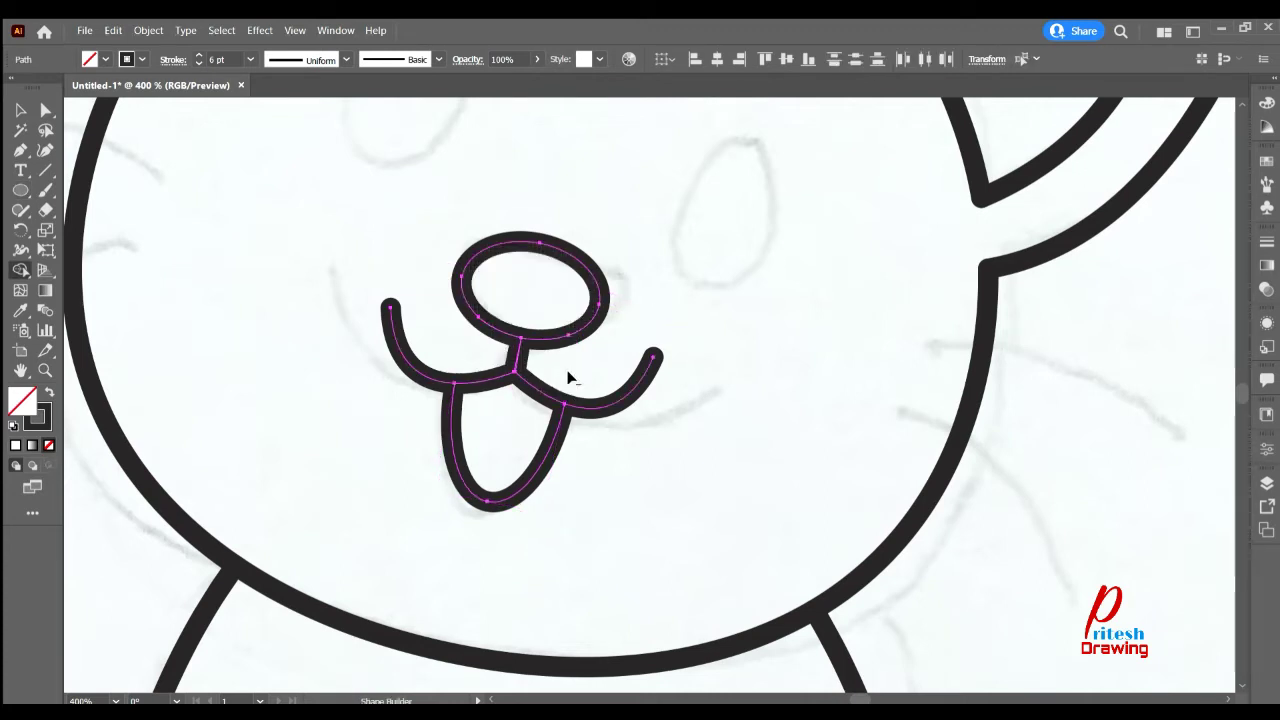
{"action": "scroll", "coordinate": [562, 364], "scroll_direction": "up", "scroll_amount": 3}
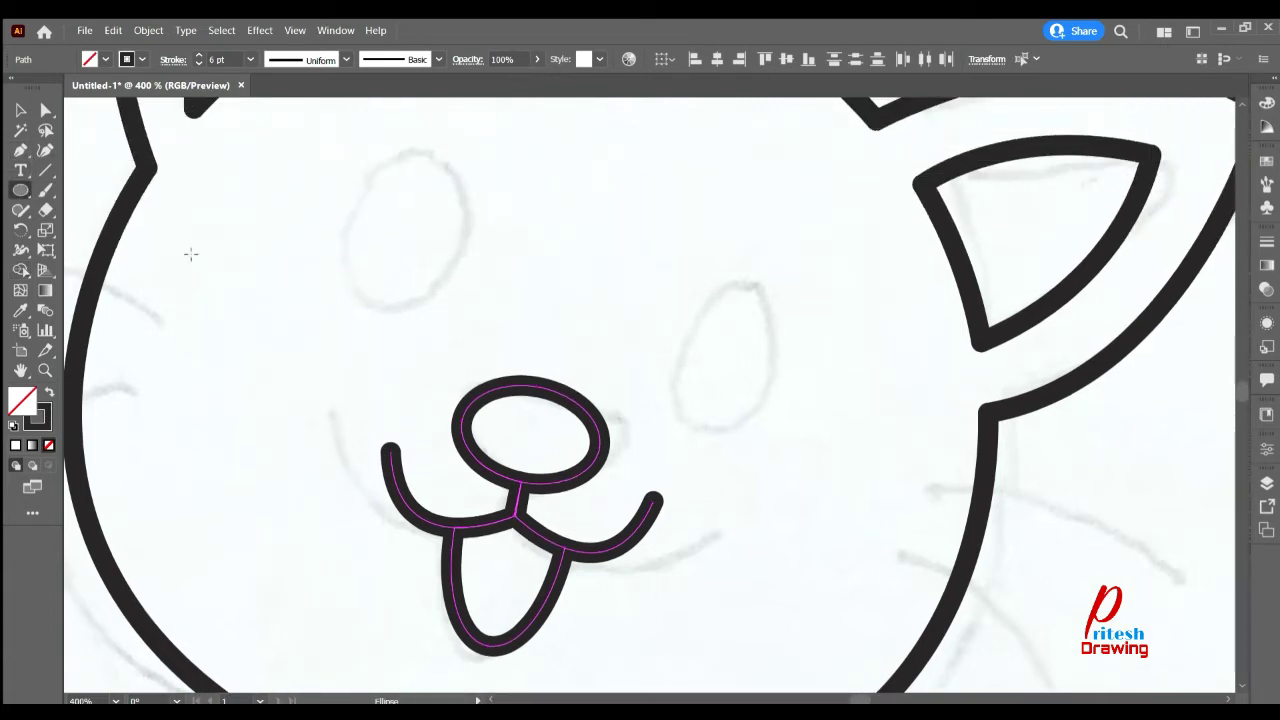
- Draw a tilted oval left eye, copy it as the right eye and tilt it more upright
{"action": "left_click_drag", "start_coordinate": [379, 166], "coordinate": [499, 351]}
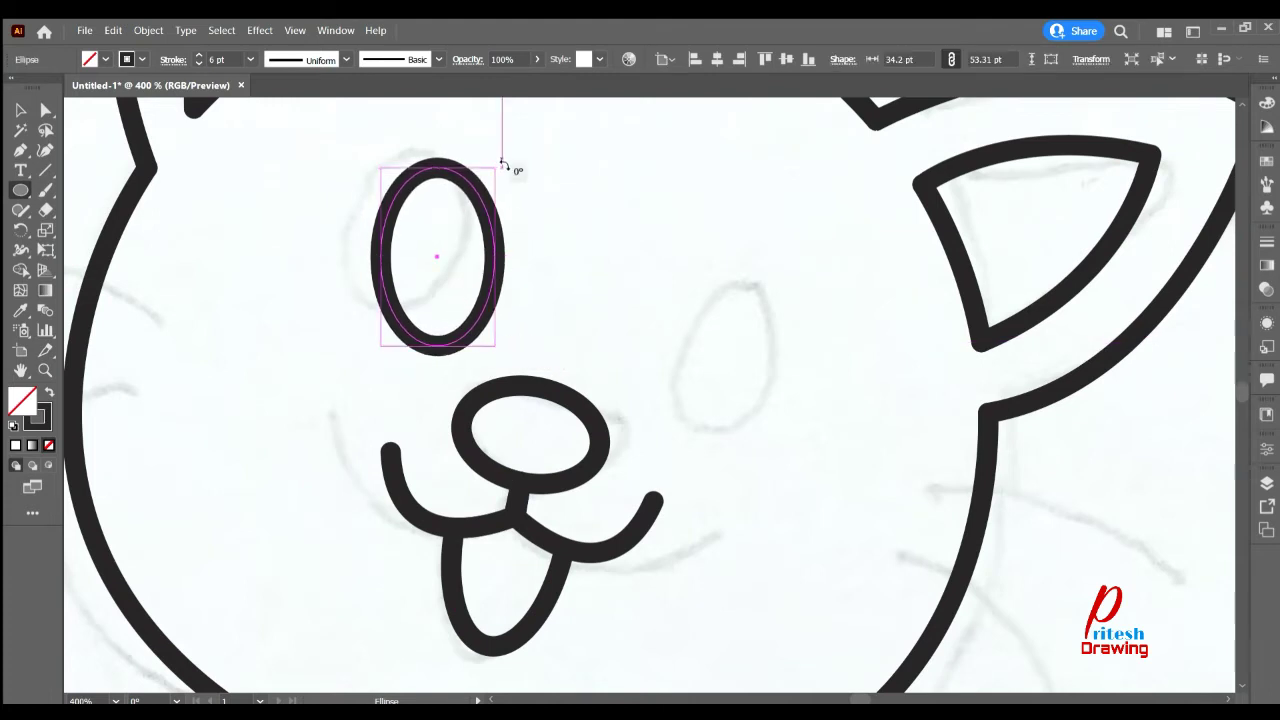
{"action": "left_click_drag", "start_coordinate": [503, 163], "coordinate": [535, 196]}
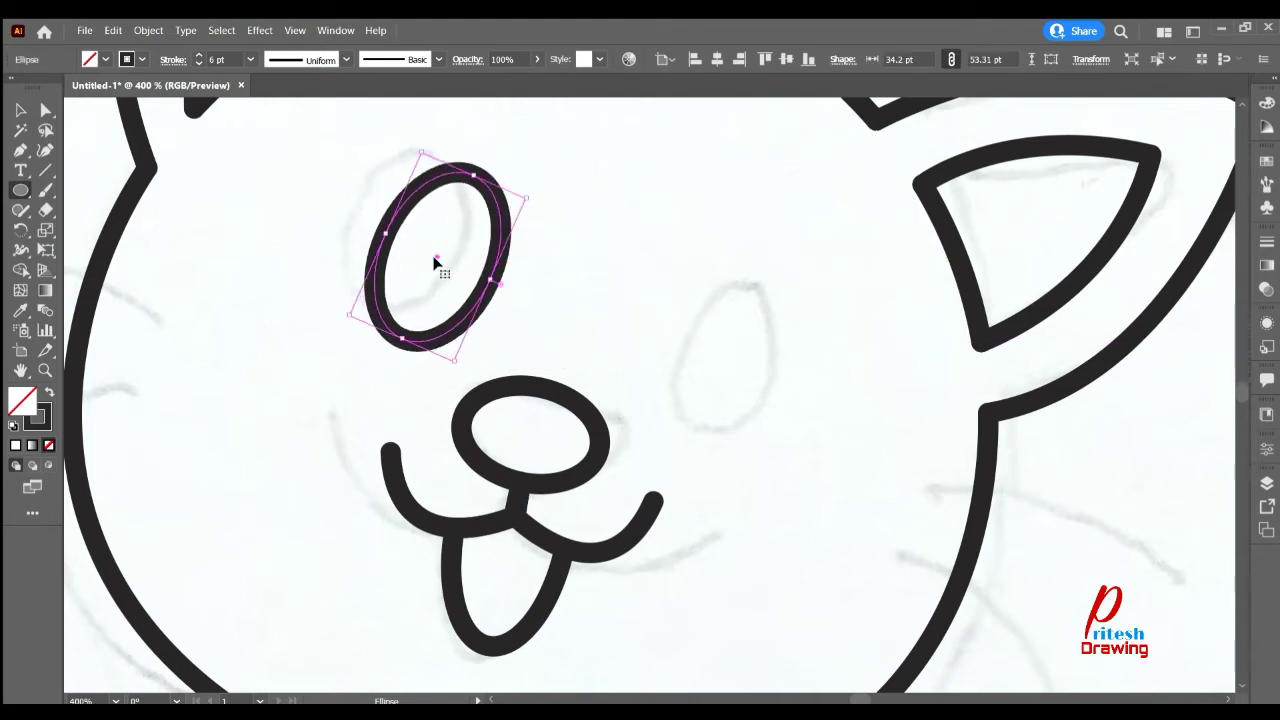
{"action": "left_click_drag", "start_coordinate": [437, 260], "coordinate": [429, 268]}
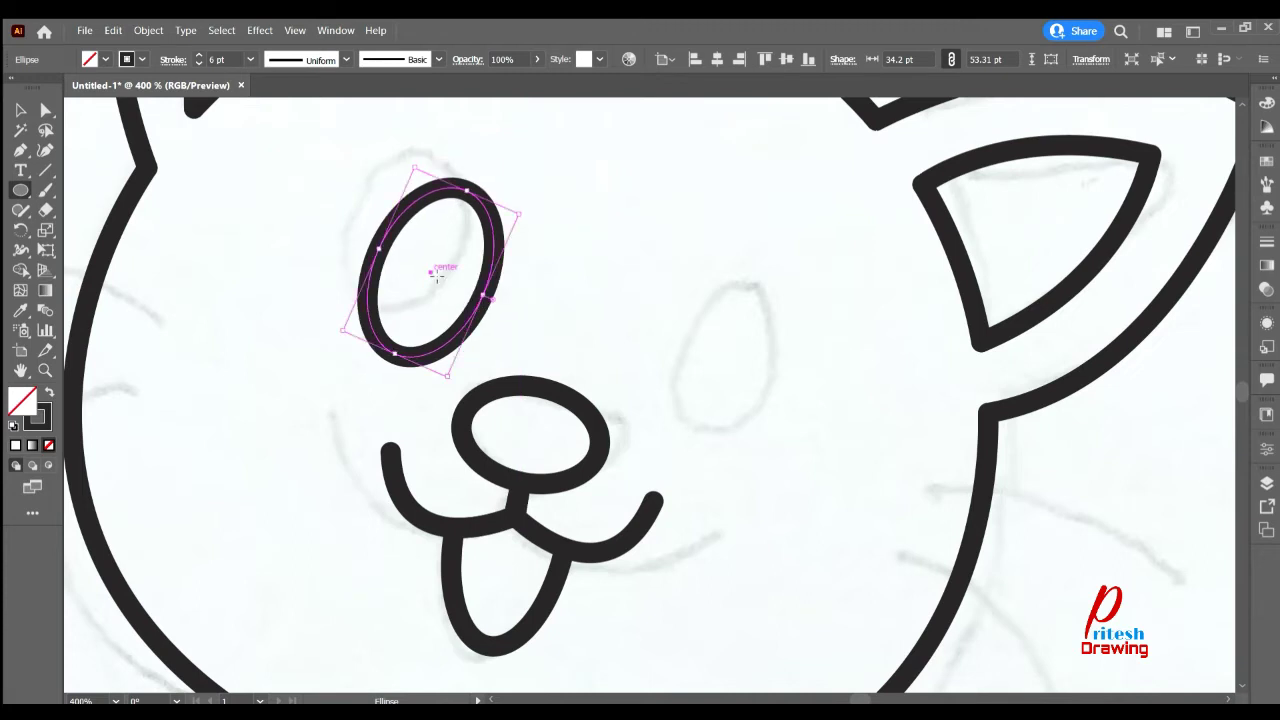
{"action": "left_click_drag", "start_coordinate": [528, 215], "coordinate": [522, 204]}
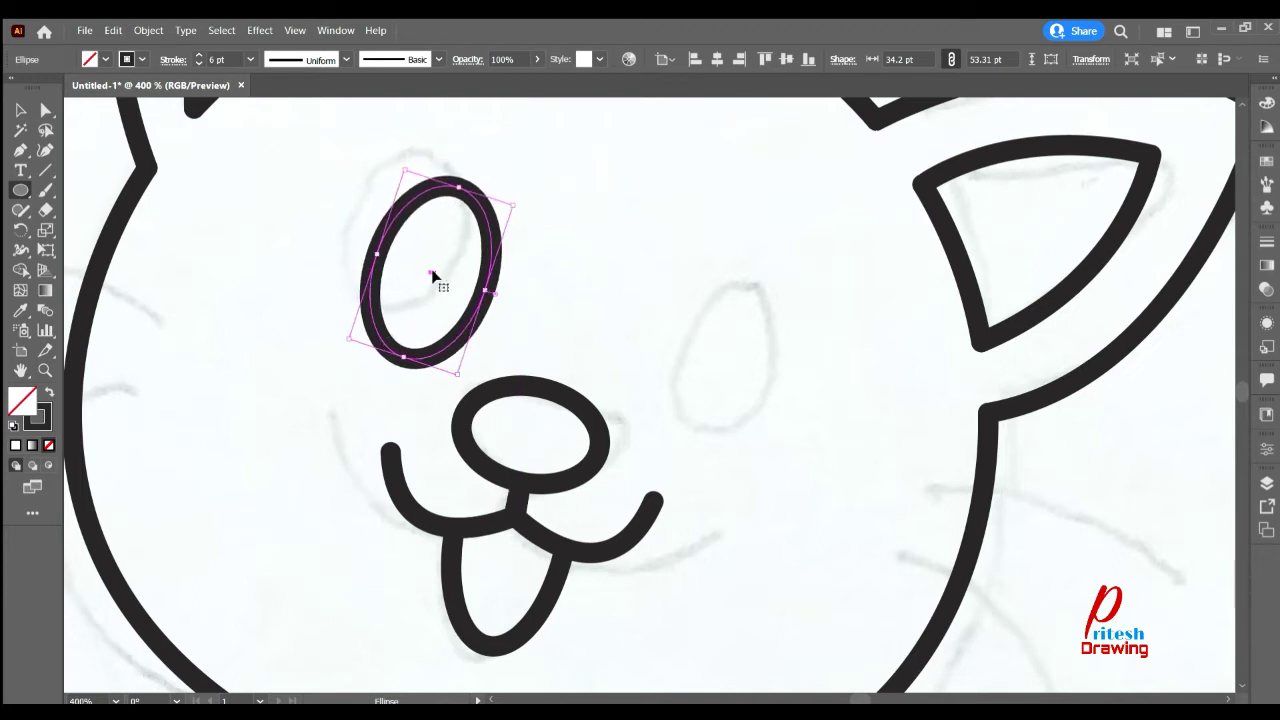
{"action": "left_click_drag", "start_coordinate": [430, 277], "coordinate": [710, 378]}
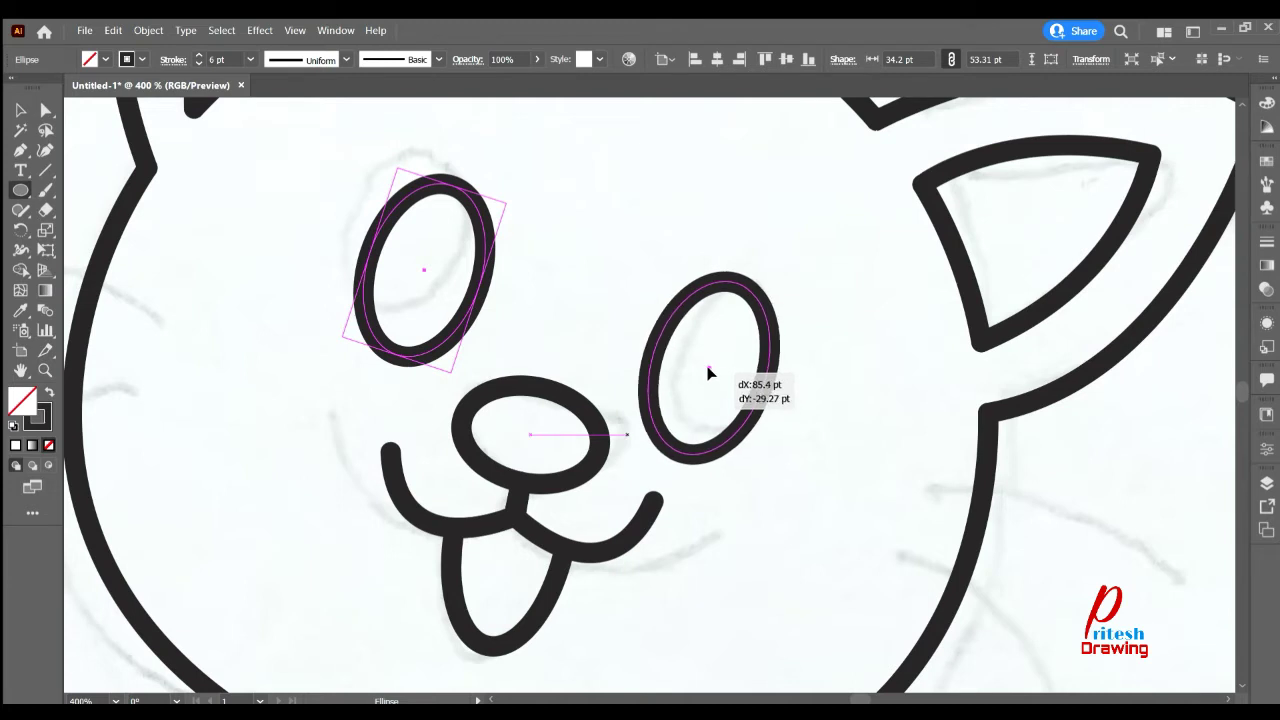
{"action": "left_click_drag", "start_coordinate": [710, 378], "coordinate": [708, 366]}
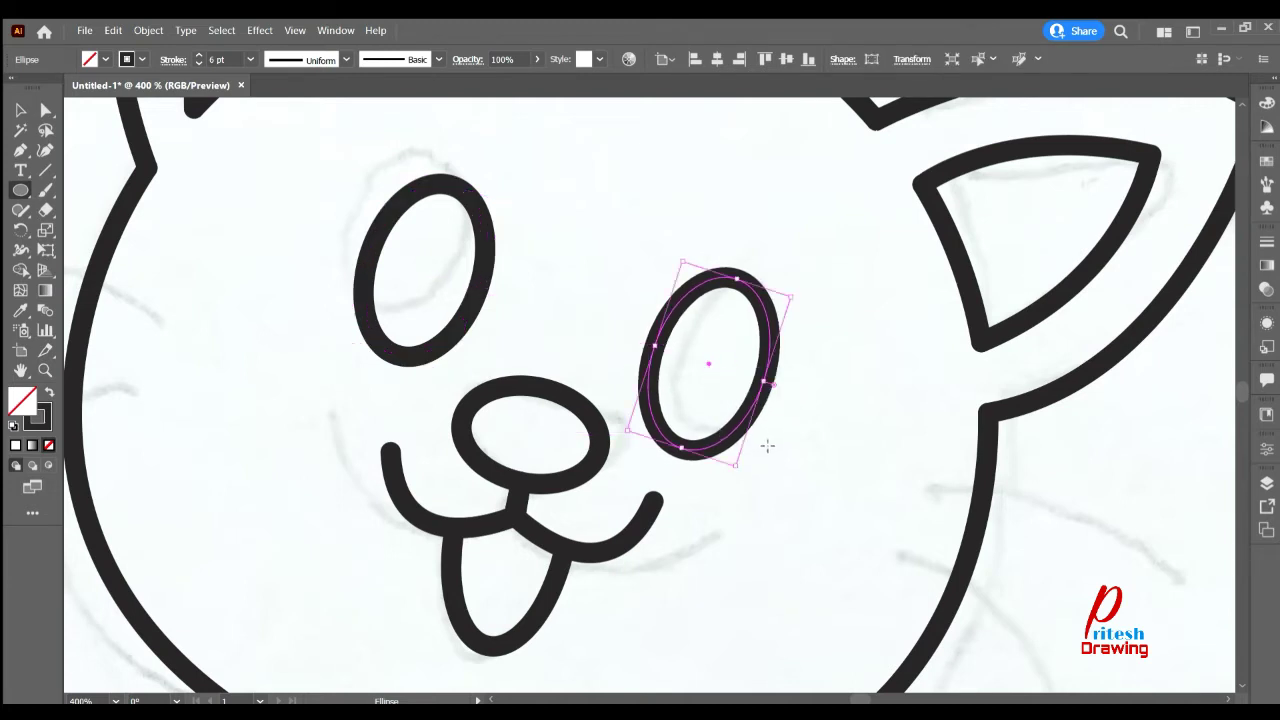
{"action": "left_click_drag", "start_coordinate": [740, 476], "coordinate": [753, 477]}
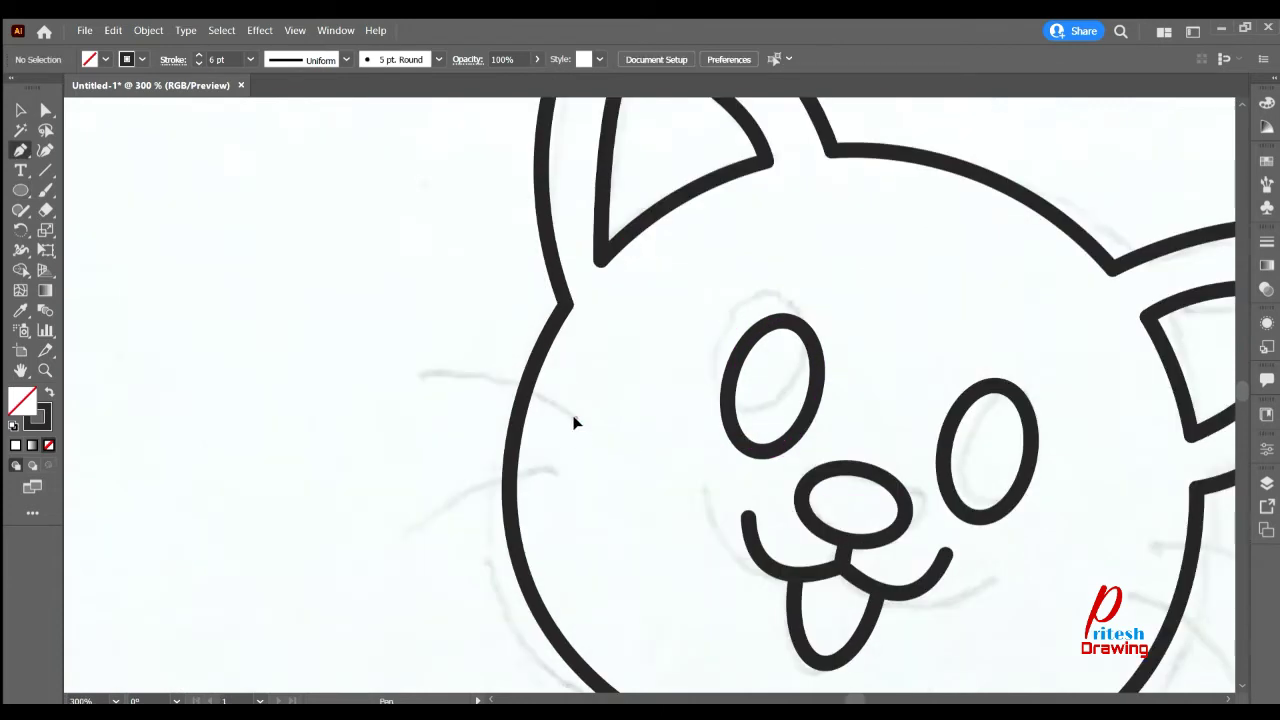
{"action": "left_click", "coordinate": [575, 418]}
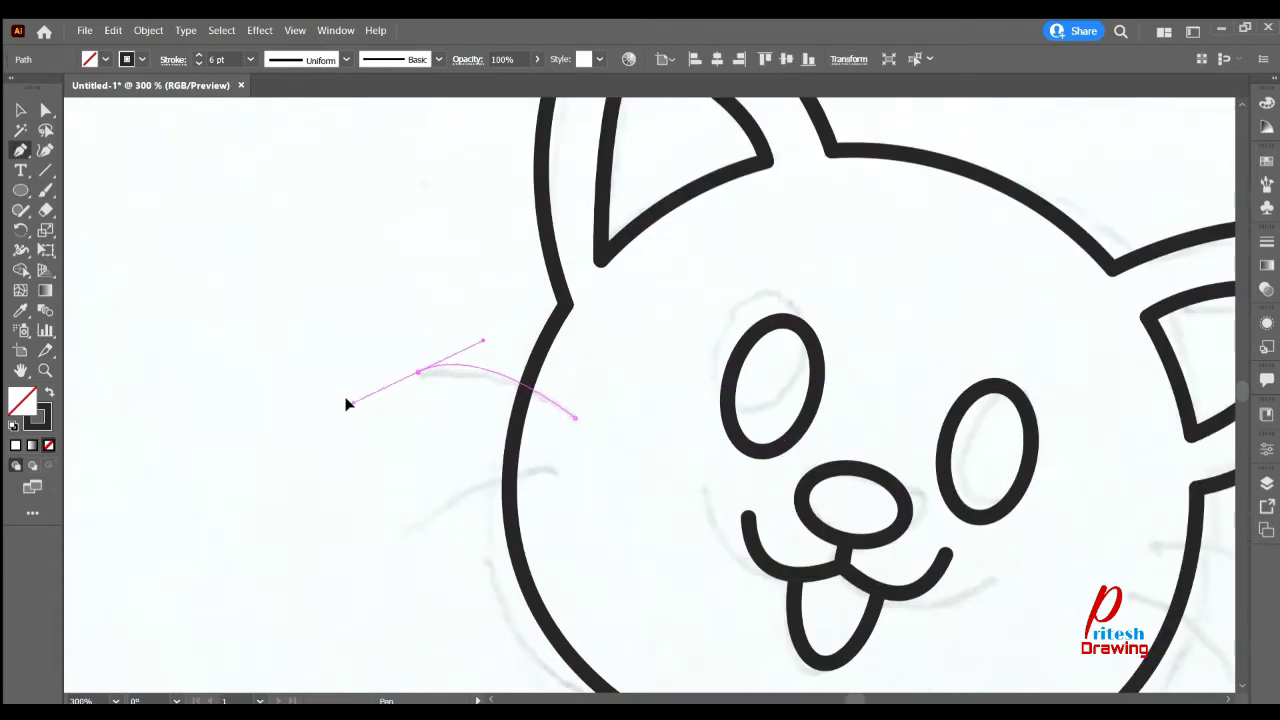
- Draw two curved whiskers off the left cheek
{"action": "left_click_drag", "start_coordinate": [365, 409], "coordinate": [336, 392]}
{"action": "scroll", "coordinate": [448, 527], "scroll_direction": "down", "scroll_amount": 2}
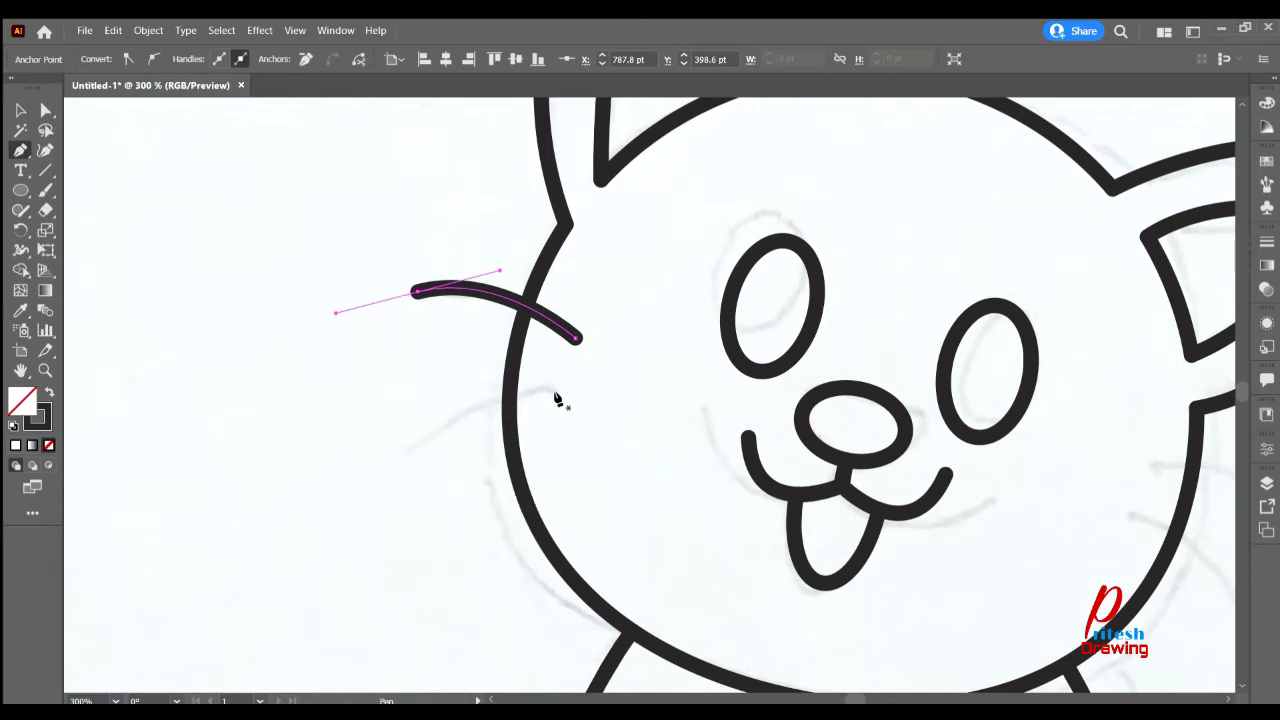
{"action": "left_click_drag", "start_coordinate": [410, 444], "coordinate": [393, 465]}
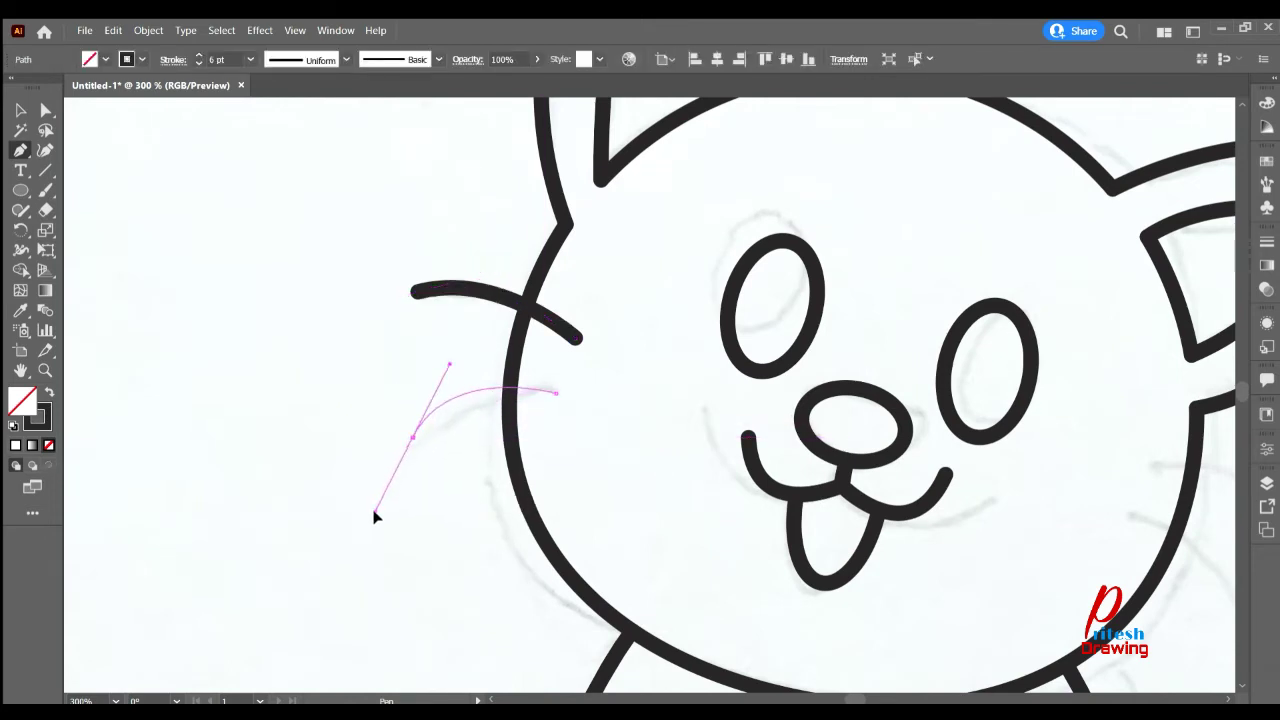
{"action": "left_click_drag", "start_coordinate": [376, 522], "coordinate": [376, 521]}
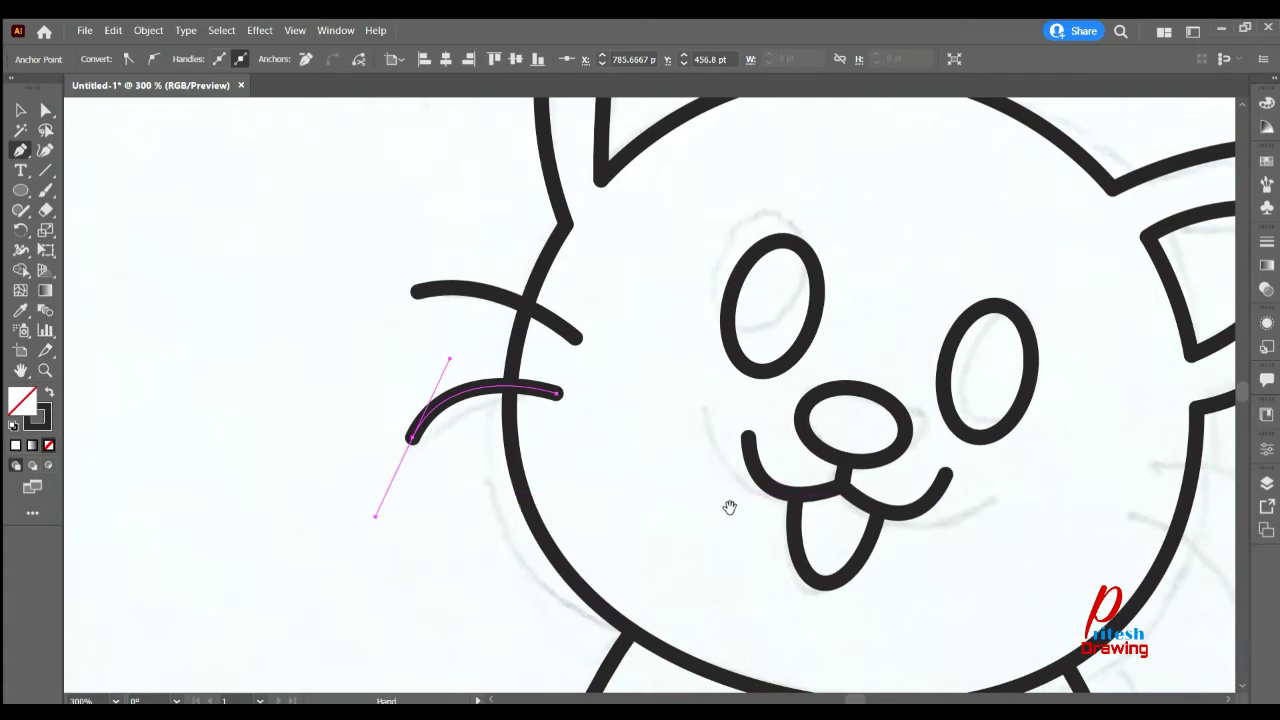
- Draw two curved whiskers off the right cheek
{"action": "mouse_move", "coordinate": [729, 507]}
{"action": "left_mouse_down"}
{"action": "mouse_move", "coordinate": [500, 488]}
{"action": "mouse_move", "coordinate": [234, 418]}
{"action": "left_mouse_up"}
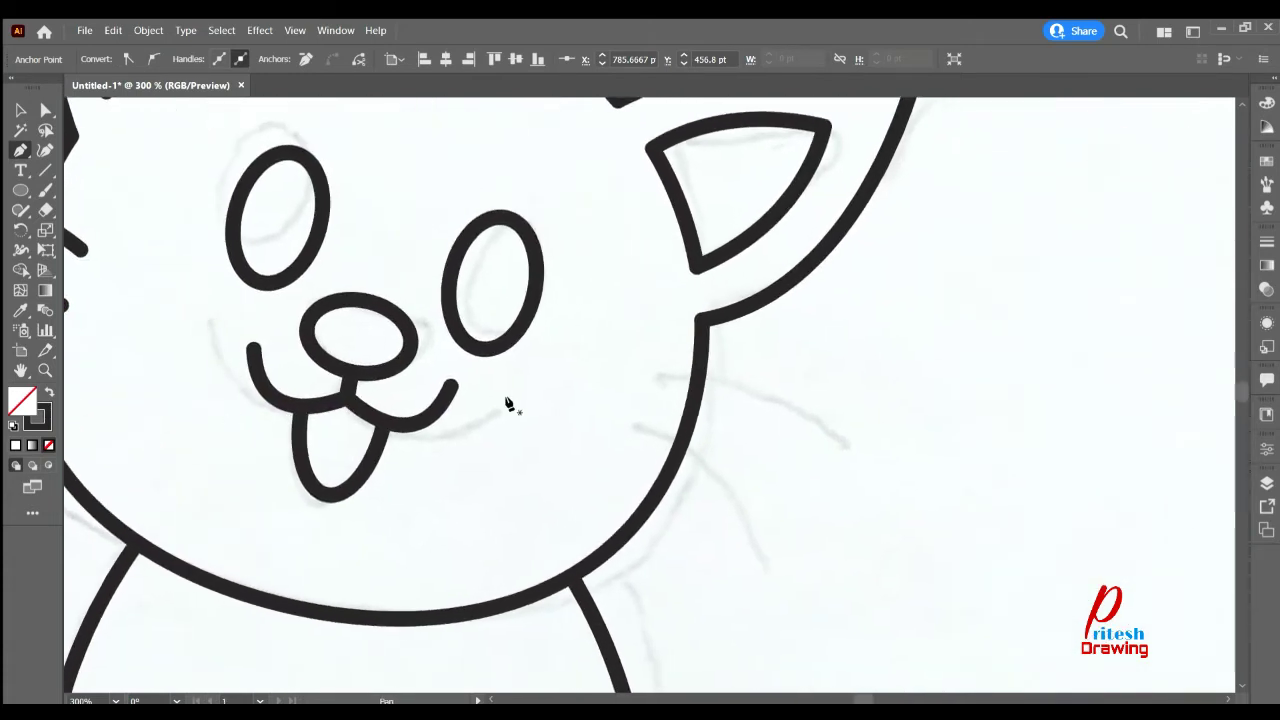
{"action": "left_click", "coordinate": [653, 378]}
{"action": "mouse_move", "coordinate": [845, 450]}
{"action": "left_mouse_down"}
{"action": "mouse_move", "coordinate": [928, 548]}
{"action": "mouse_move", "coordinate": [917, 560]}
{"action": "left_mouse_up"}
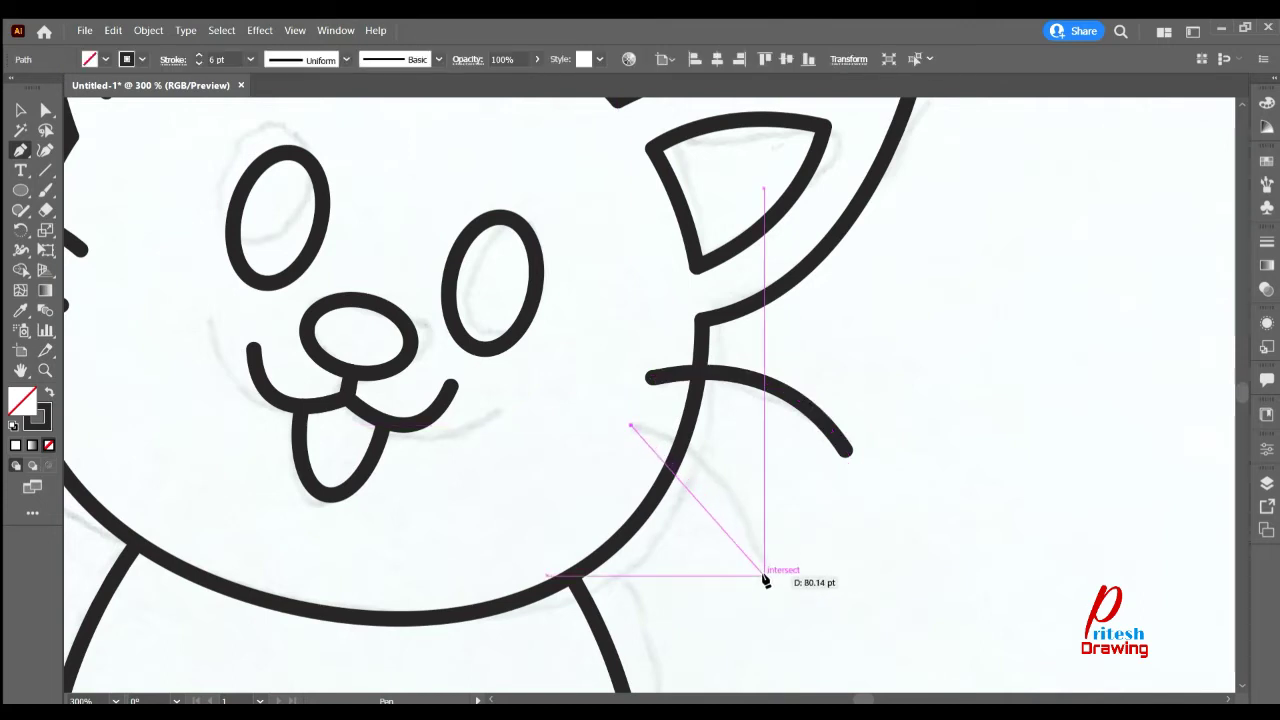
{"action": "left_click_drag", "start_coordinate": [764, 575], "coordinate": [760, 610]}
{"action": "left_click_drag", "start_coordinate": [761, 695], "coordinate": [753, 476]}
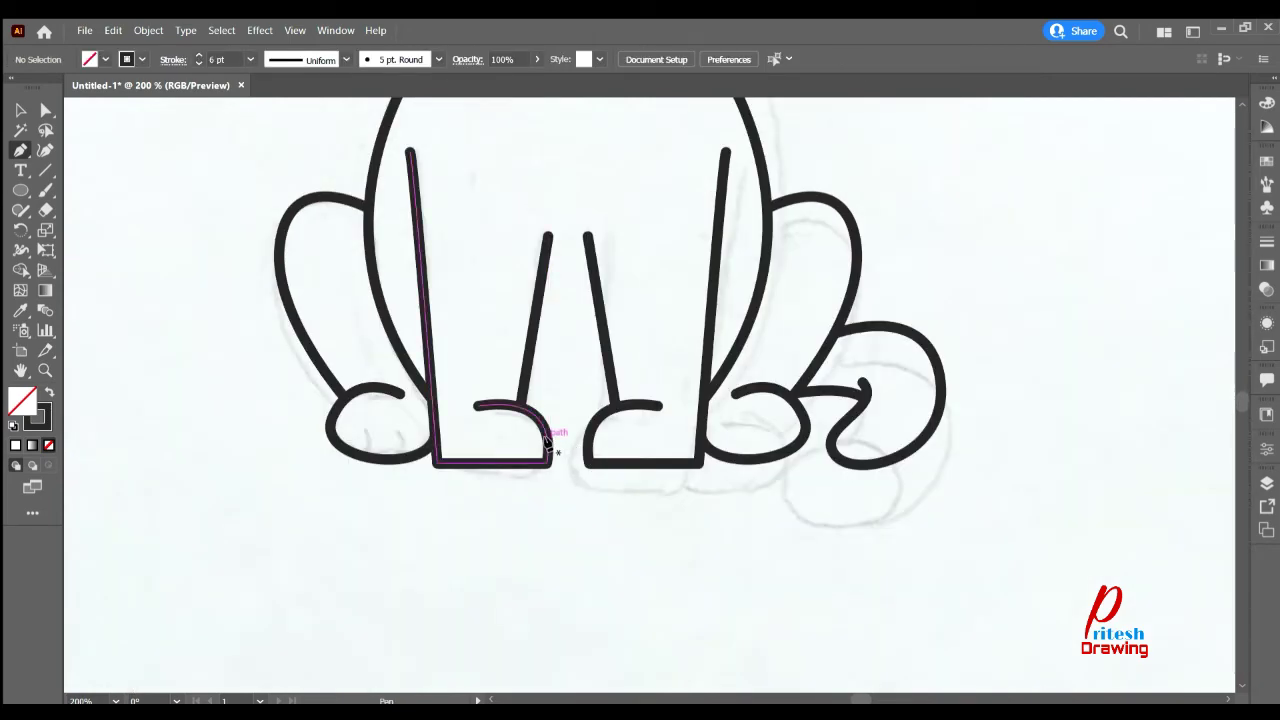
- Join the two front paws with a small curved arch
{"action": "left_click", "coordinate": [546, 439]}
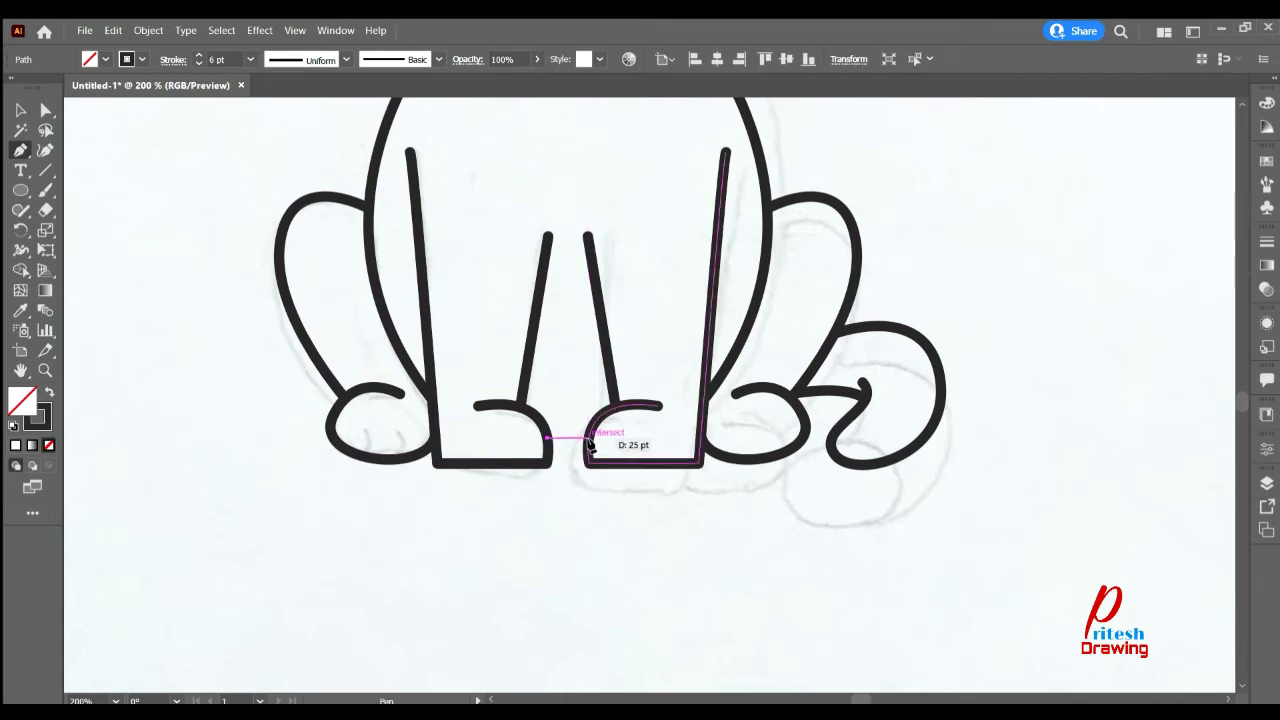
{"action": "left_click_drag", "start_coordinate": [588, 439], "coordinate": [603, 459]}
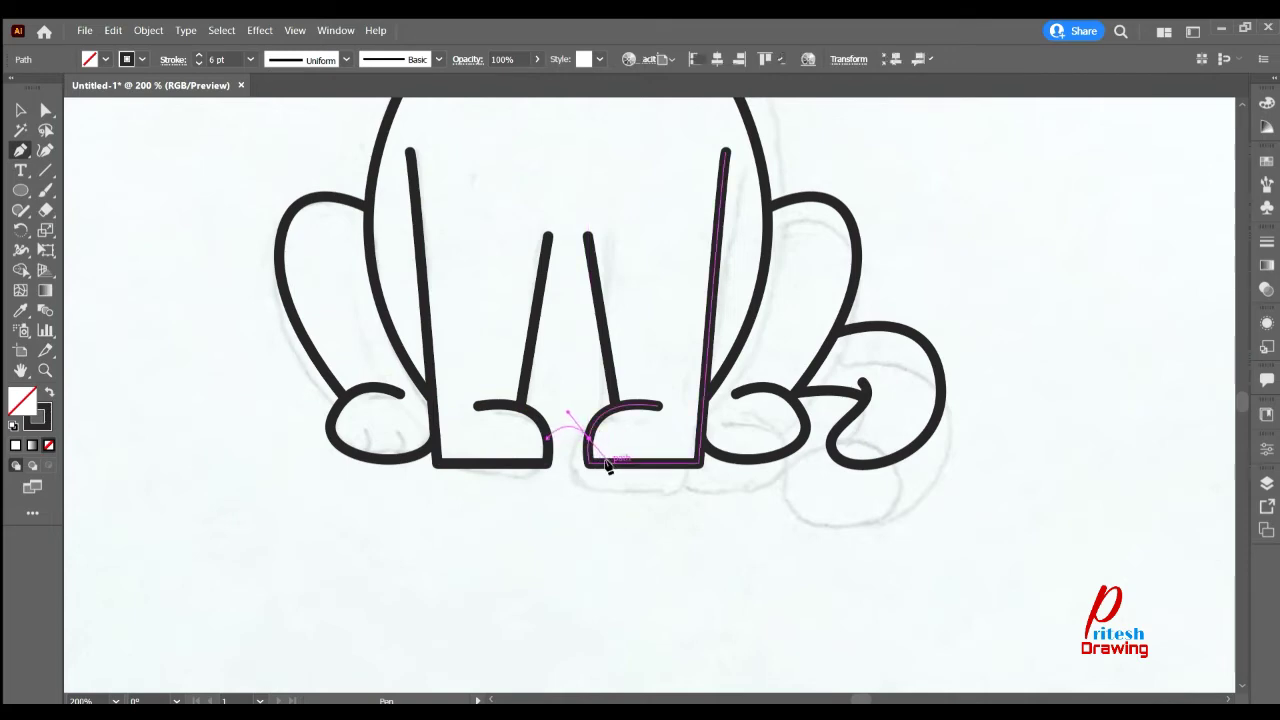
{"action": "key", "text": "shift+w"}
{"action": "scroll", "coordinate": [680, 434], "scroll_direction": "up", "scroll_amount": 5}
{"action": "scroll", "coordinate": [680, 434], "scroll_direction": "down", "scroll_amount": 5}
- Taper the right paw's curl tip and the top of the left inner leg line
{"action": "scroll", "coordinate": [680, 434], "scroll_direction": "up", "scroll_amount": 3}
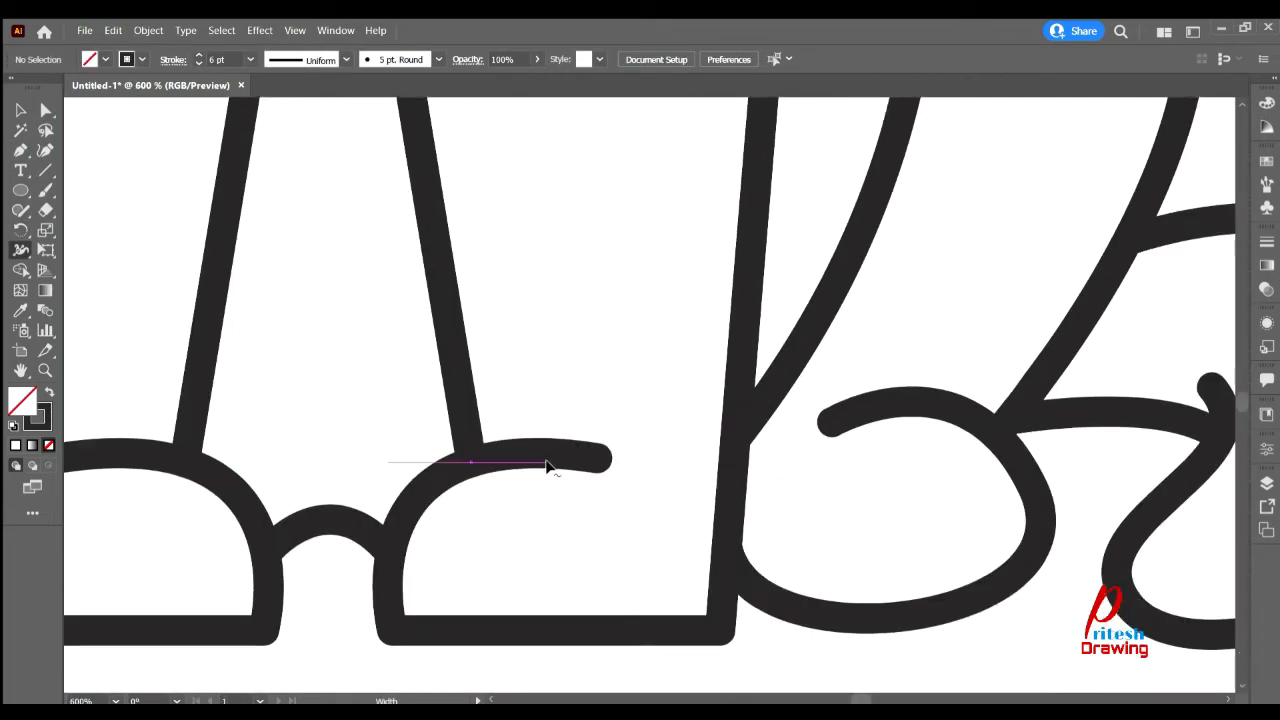
{"action": "left_click_drag", "start_coordinate": [547, 466], "coordinate": [594, 443]}
{"action": "scroll", "coordinate": [634, 475], "scroll_direction": "left", "scroll_amount": 5}
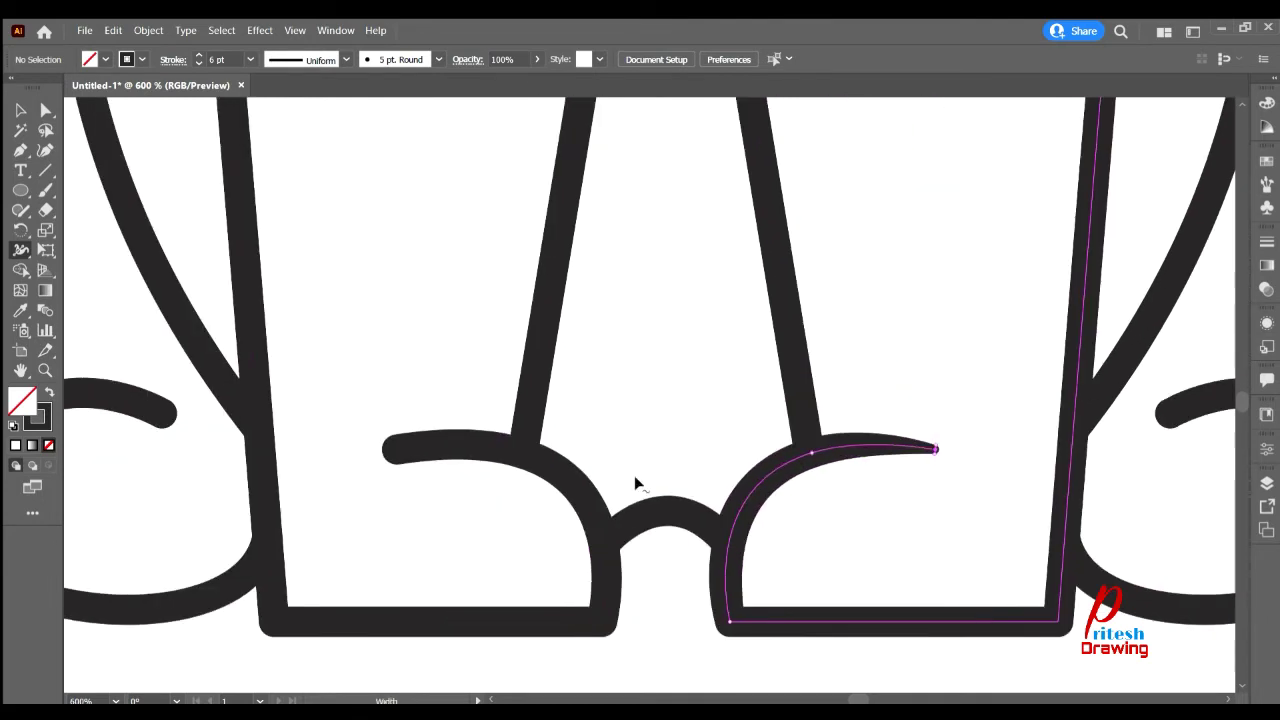
{"action": "scroll", "coordinate": [651, 437], "scroll_direction": "up", "scroll_amount": 1}
{"action": "scroll", "coordinate": [651, 437], "scroll_direction": "up", "scroll_amount": 2}
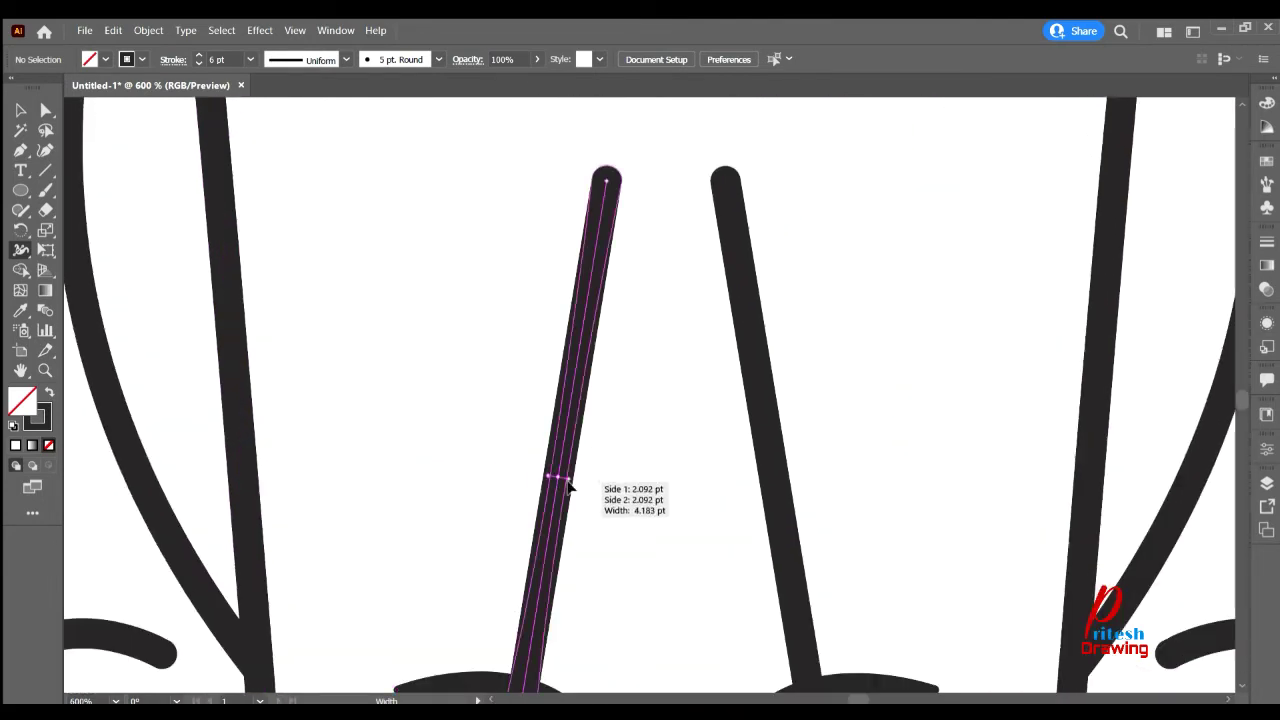
{"action": "left_click_drag", "start_coordinate": [614, 182], "coordinate": [606, 180]}
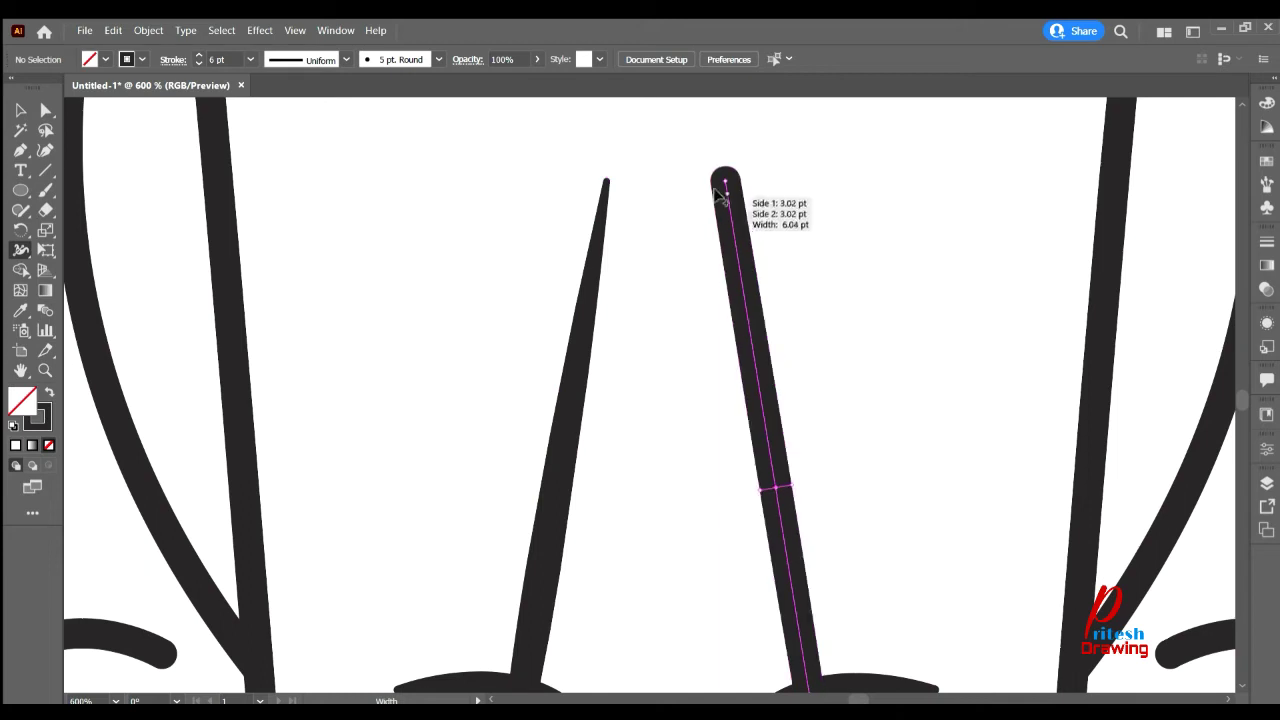
{"action": "left_click_drag", "start_coordinate": [720, 195], "coordinate": [520, 180]}
- Taper the top of the left leg outline, the tall leg stroke and the loop stroke's end
{"action": "scroll", "coordinate": [457, 251], "scroll_direction": "up", "scroll_amount": 3}
{"action": "scroll", "coordinate": [374, 383], "scroll_direction": "down", "scroll_amount": 2}
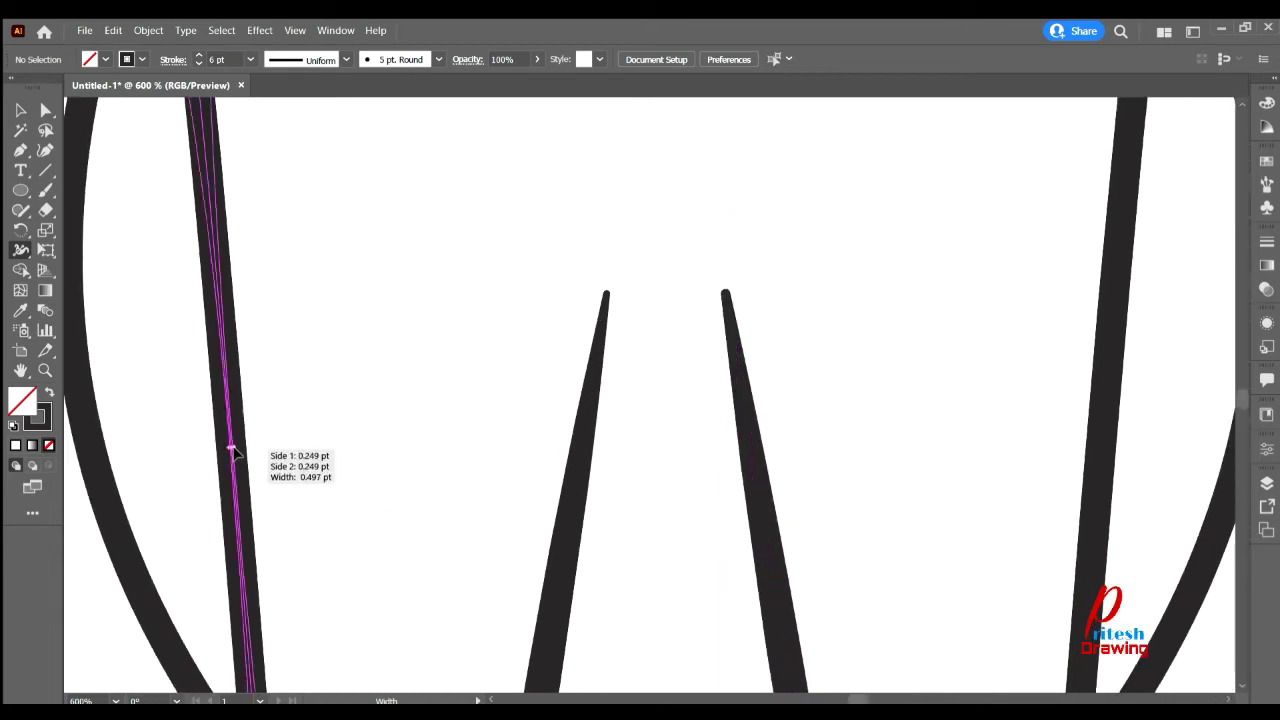
{"action": "scroll", "coordinate": [243, 357], "scroll_direction": "up", "scroll_amount": 2}
{"action": "left_click_drag", "start_coordinate": [191, 180], "coordinate": [195, 184]}
{"action": "left_click_drag", "start_coordinate": [883, 436], "coordinate": [441, 279]}
{"action": "scroll", "coordinate": [690, 300], "scroll_direction": "up", "scroll_amount": 3}
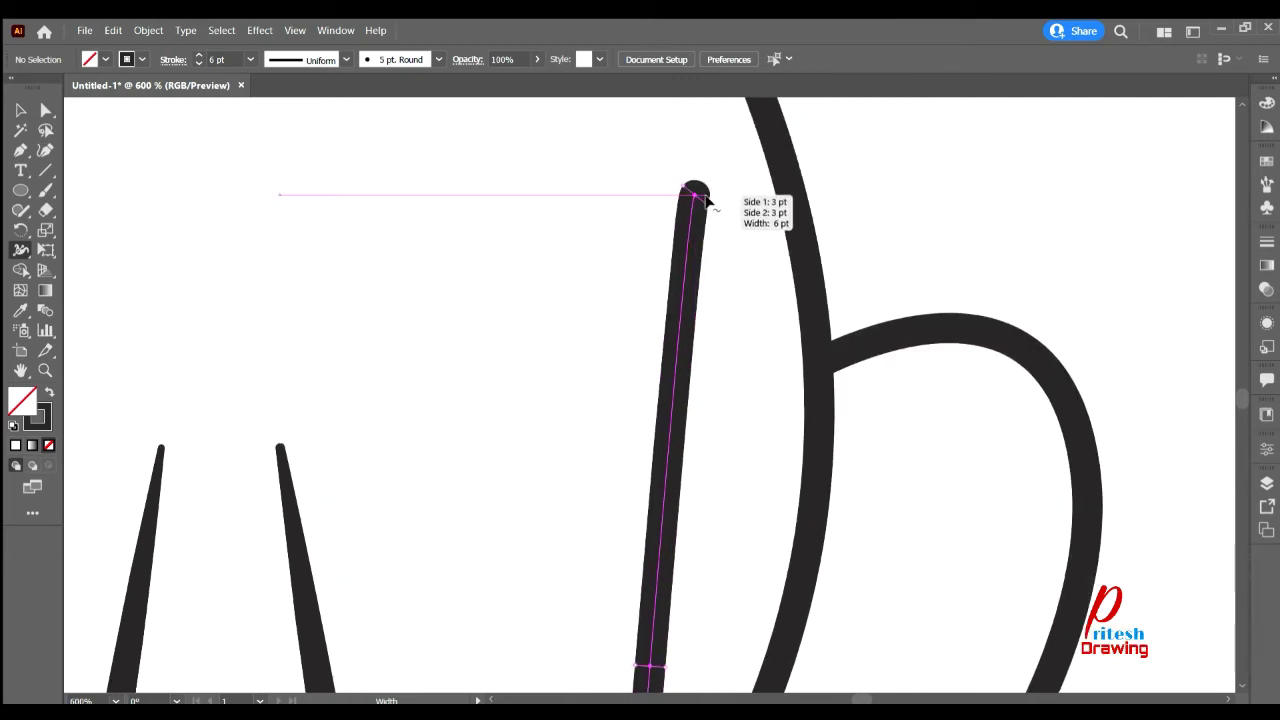
{"action": "left_click_drag", "start_coordinate": [706, 200], "coordinate": [690, 196]}
{"action": "scroll", "coordinate": [790, 500], "scroll_direction": "down", "scroll_amount": 5}
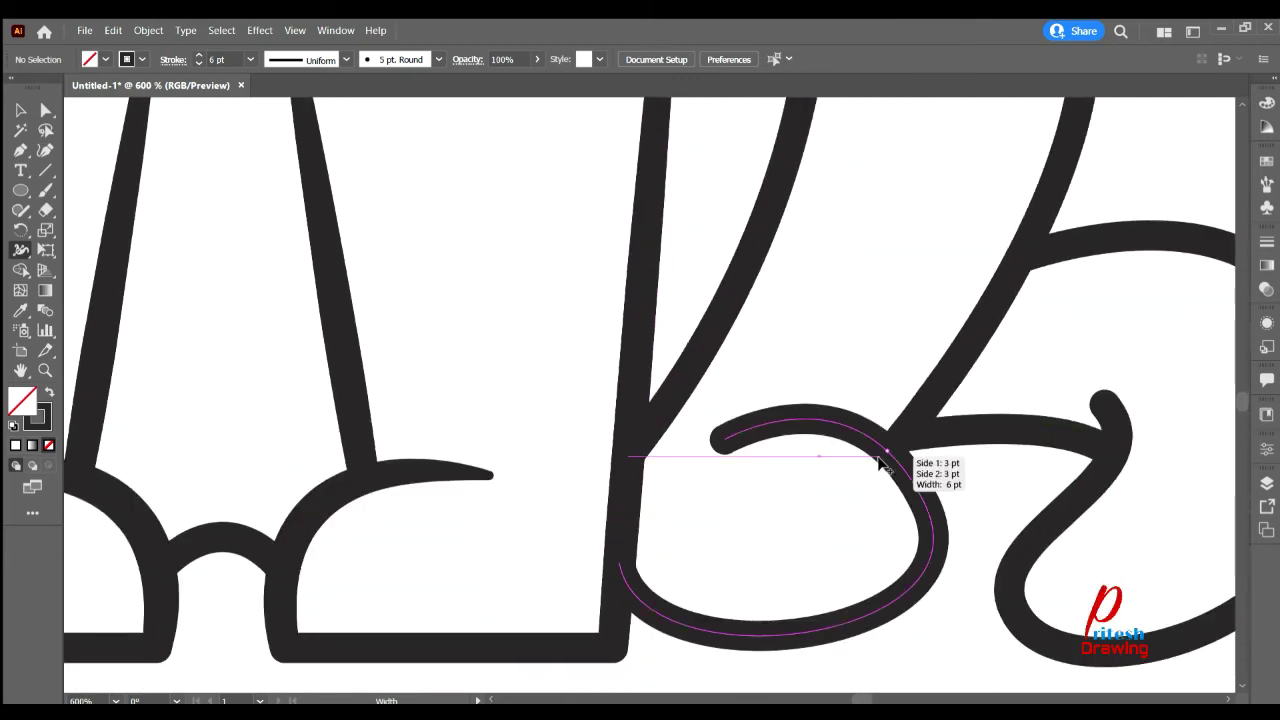
{"action": "left_click_drag", "start_coordinate": [724, 434], "coordinate": [723, 439]}
{"action": "scroll", "coordinate": [531, 503], "scroll_direction": "left", "scroll_amount": 3}
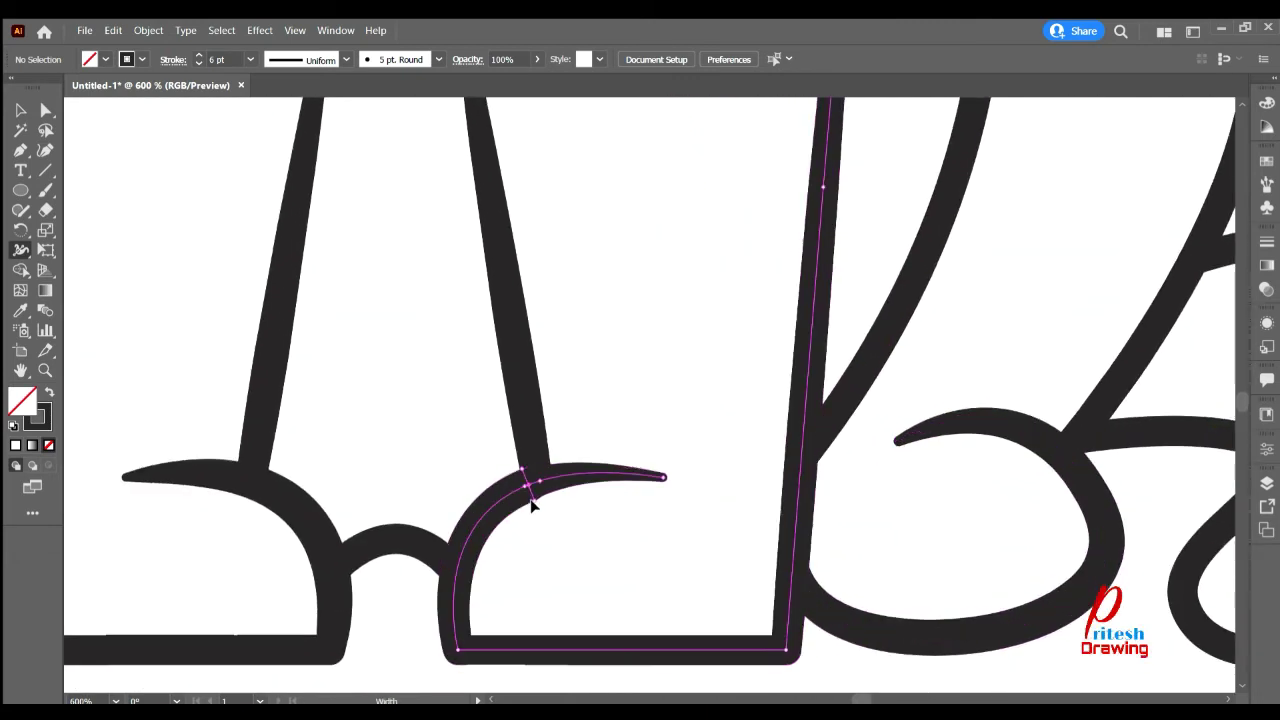
{"action": "scroll", "coordinate": [600, 575], "scroll_direction": "down", "scroll_amount": 3}
{"action": "scroll", "coordinate": [606, 586], "scroll_direction": "left", "scroll_amount": 5}
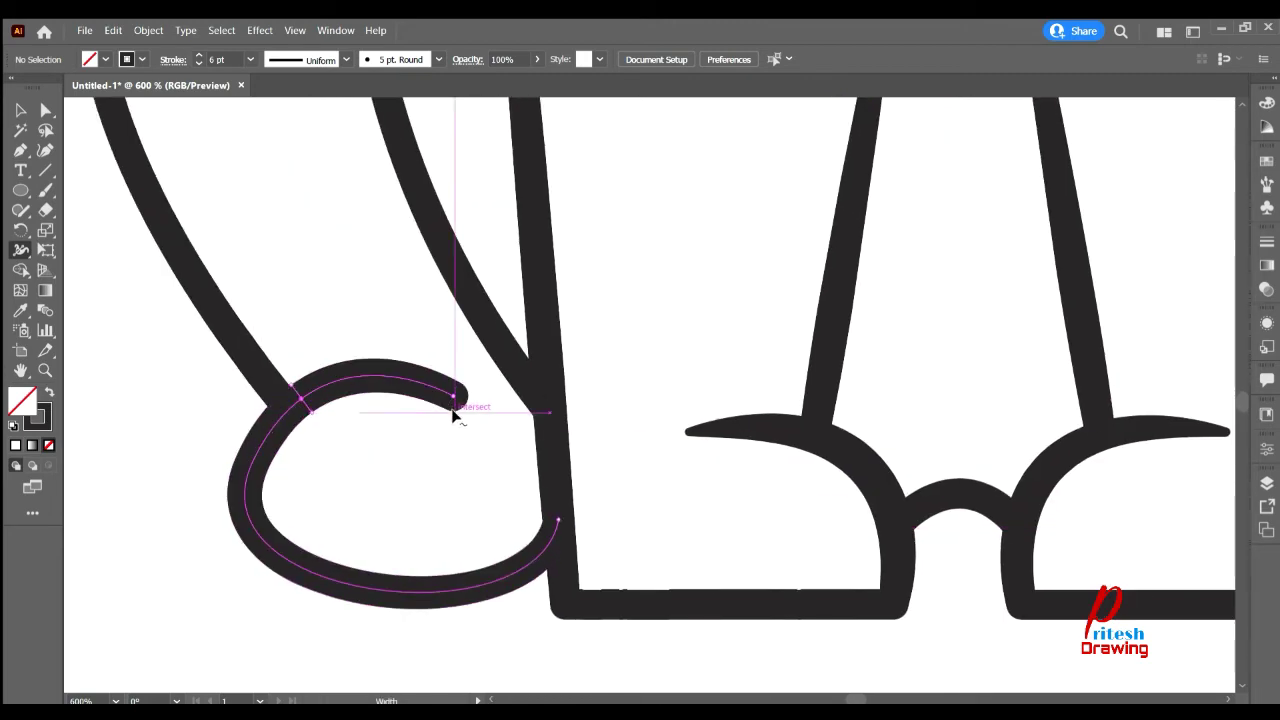
{"action": "left_click_drag", "start_coordinate": [451, 412], "coordinate": [455, 405]}
- Taper the whisker ends to fine points, undoing and redoing one attempt
{"action": "scroll", "coordinate": [586, 505], "scroll_direction": "down", "scroll_amount": 4}
{"action": "scroll", "coordinate": [555, 448], "scroll_direction": "down", "scroll_amount": 1}
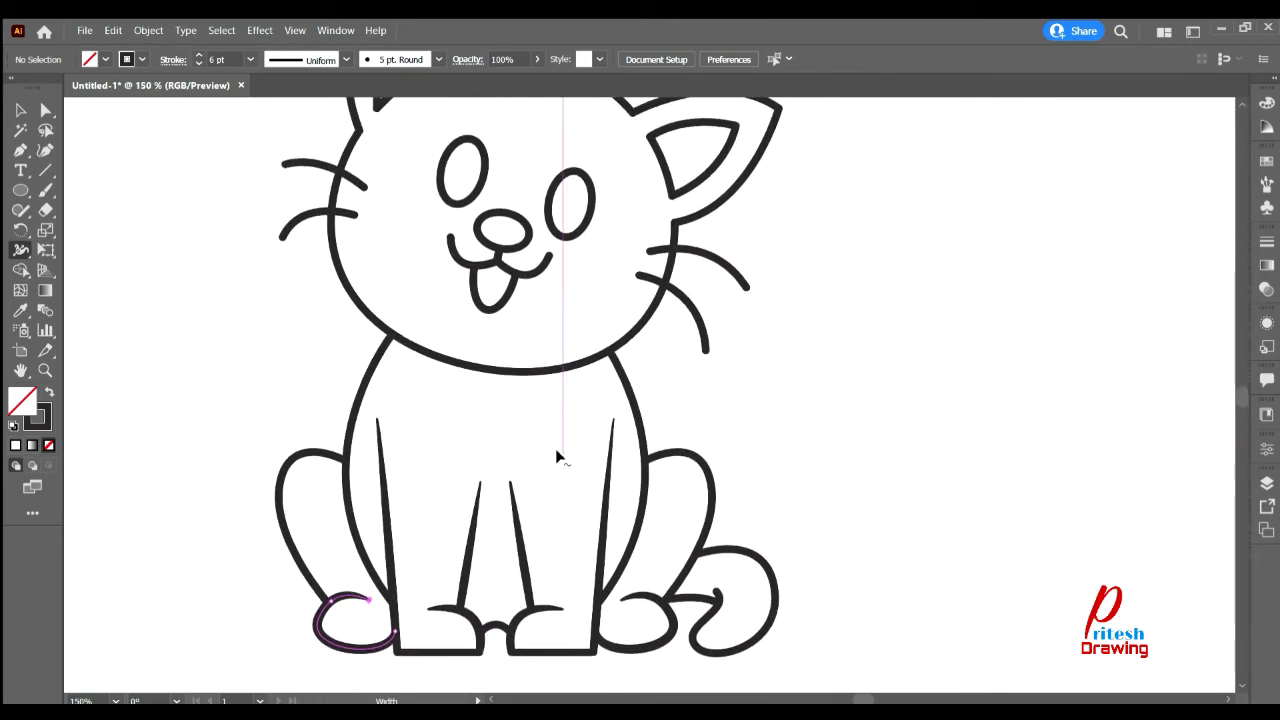
{"action": "scroll", "coordinate": [628, 352], "scroll_direction": "up", "scroll_amount": 1}
{"action": "scroll", "coordinate": [628, 354], "scroll_direction": "up", "scroll_amount": 3}
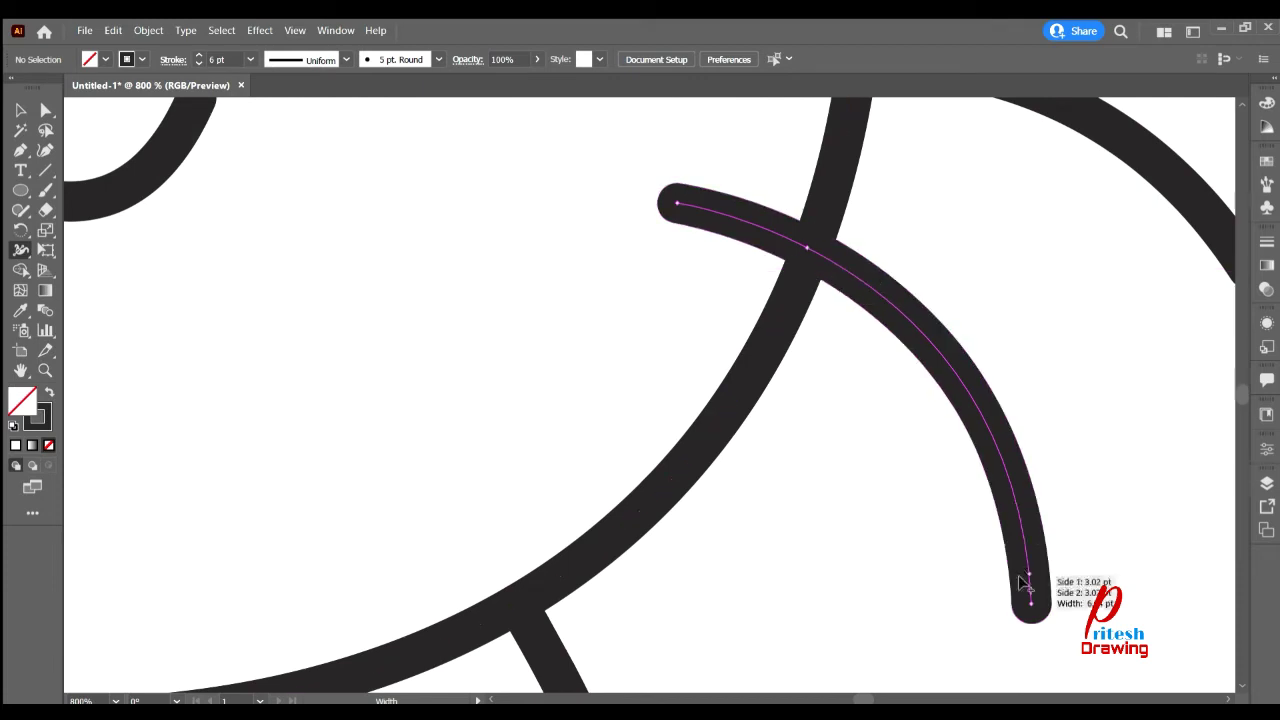
{"action": "left_click_drag", "start_coordinate": [1030, 603], "coordinate": [1022, 606]}
{"action": "key", "text": "ctrl+z"}
{"action": "scroll", "coordinate": [891, 363], "scroll_direction": "up", "scroll_amount": 3}
{"action": "scroll", "coordinate": [891, 363], "scroll_direction": "right", "scroll_amount": 3}
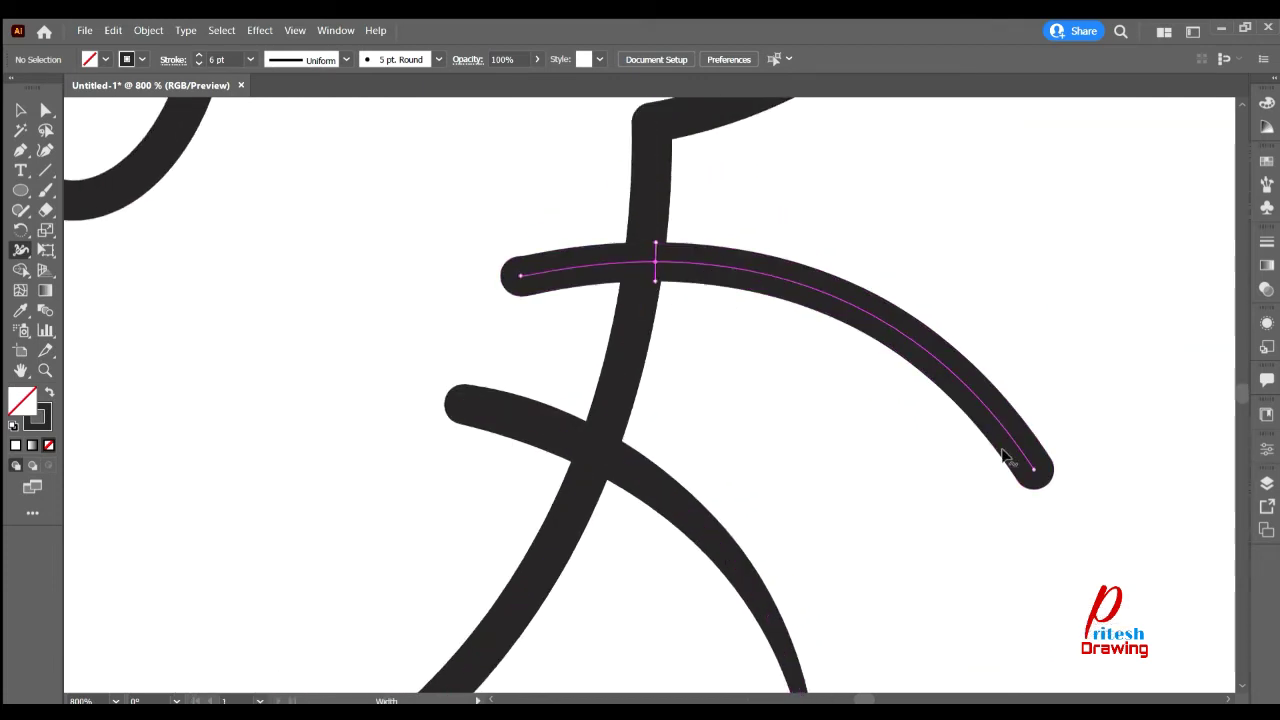
{"action": "left_click_drag", "start_coordinate": [1030, 480], "coordinate": [1027, 478]}
{"action": "scroll", "coordinate": [731, 426], "scroll_direction": "down", "scroll_amount": 3}
{"action": "scroll", "coordinate": [363, 389], "scroll_direction": "down", "scroll_amount": 3}
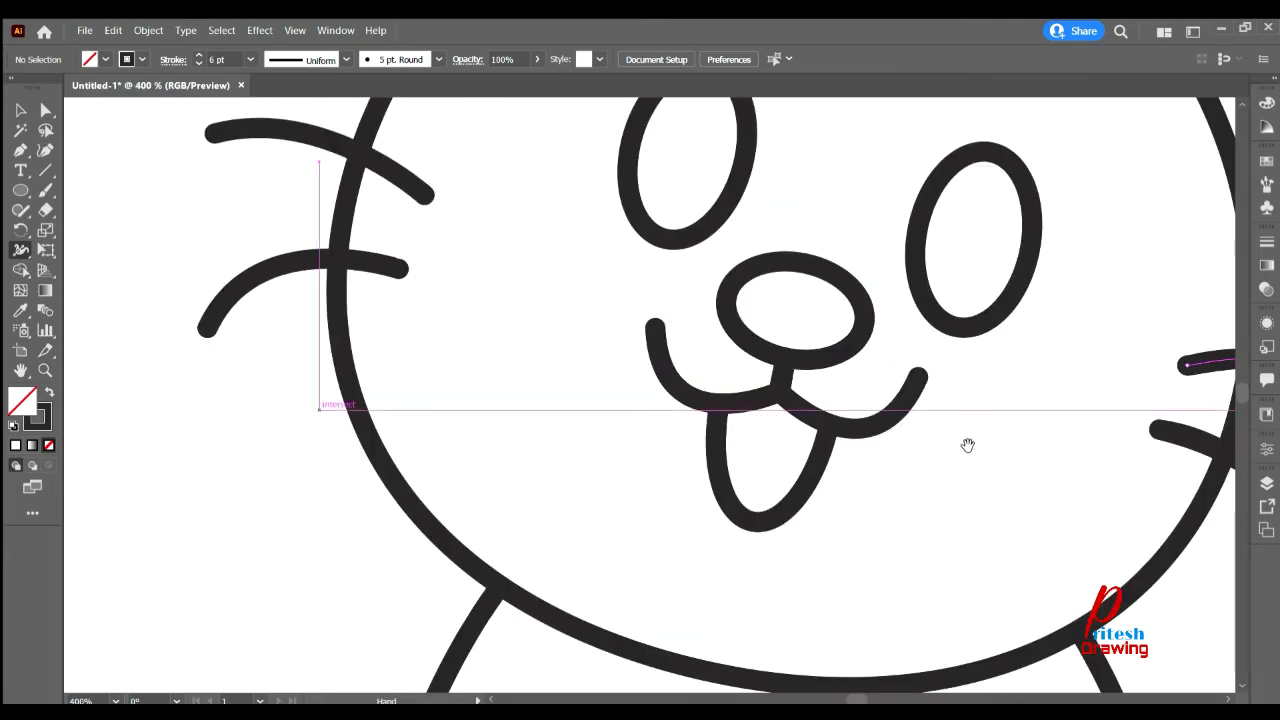
{"action": "scroll", "coordinate": [620, 380], "scroll_direction": "left", "scroll_amount": 3}
{"action": "scroll", "coordinate": [450, 360], "scroll_direction": "up", "scroll_amount": 3}
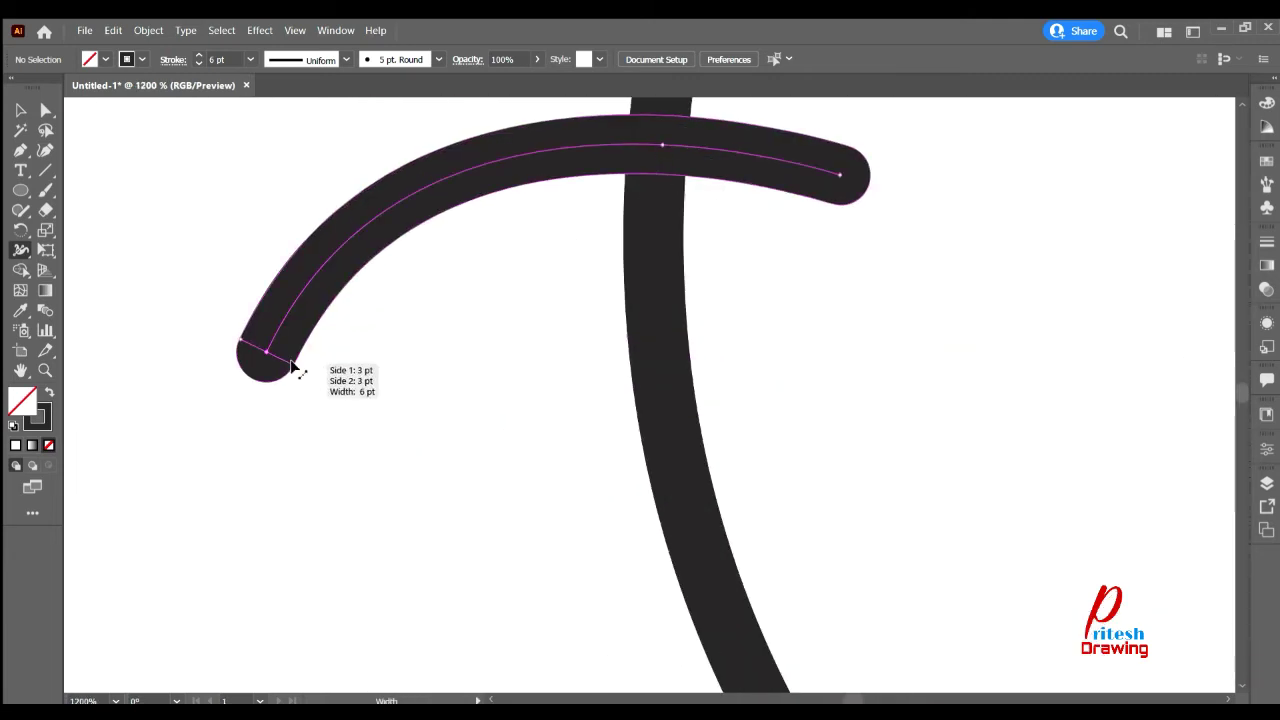
{"action": "scroll", "coordinate": [478, 294], "scroll_direction": "up", "scroll_amount": 3}
{"action": "scroll", "coordinate": [494, 320], "scroll_direction": "up", "scroll_amount": 3}
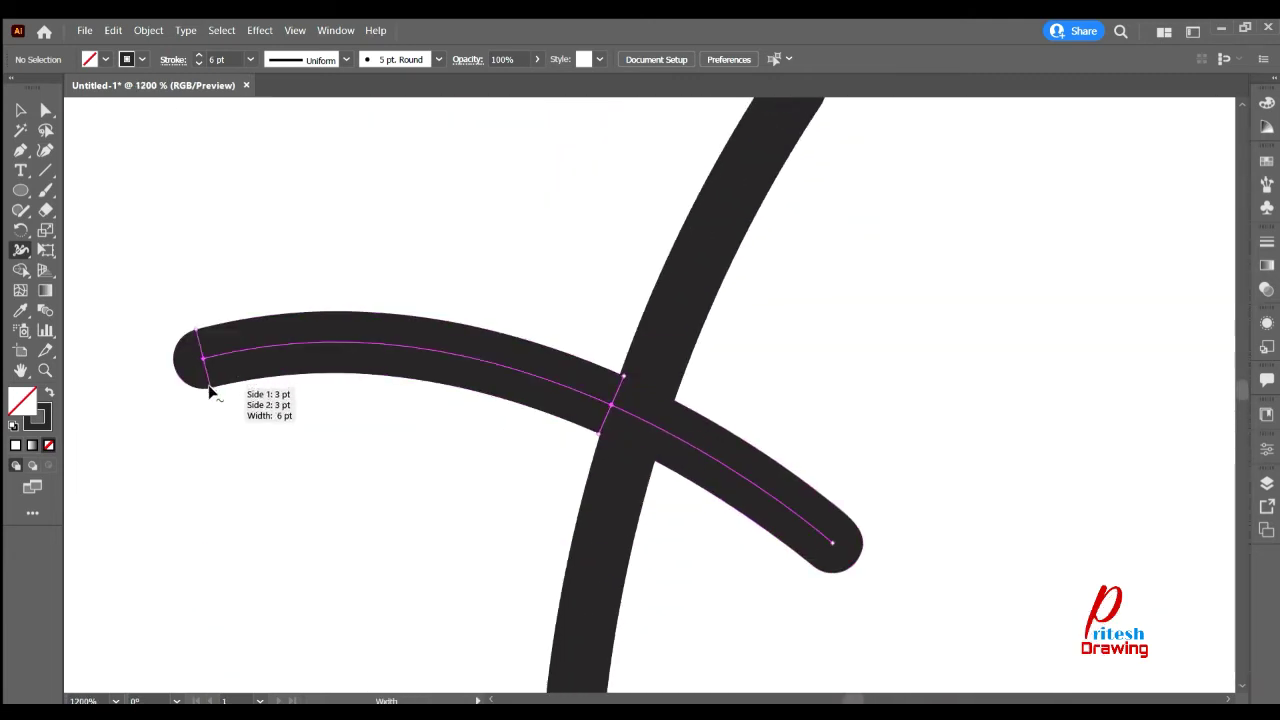
{"action": "left_click_drag", "start_coordinate": [209, 391], "coordinate": [202, 360]}
- Fill both eyes and the nose solid black
{"action": "key", "text": "v"}
{"action": "key", "text": "ctrl+0"}
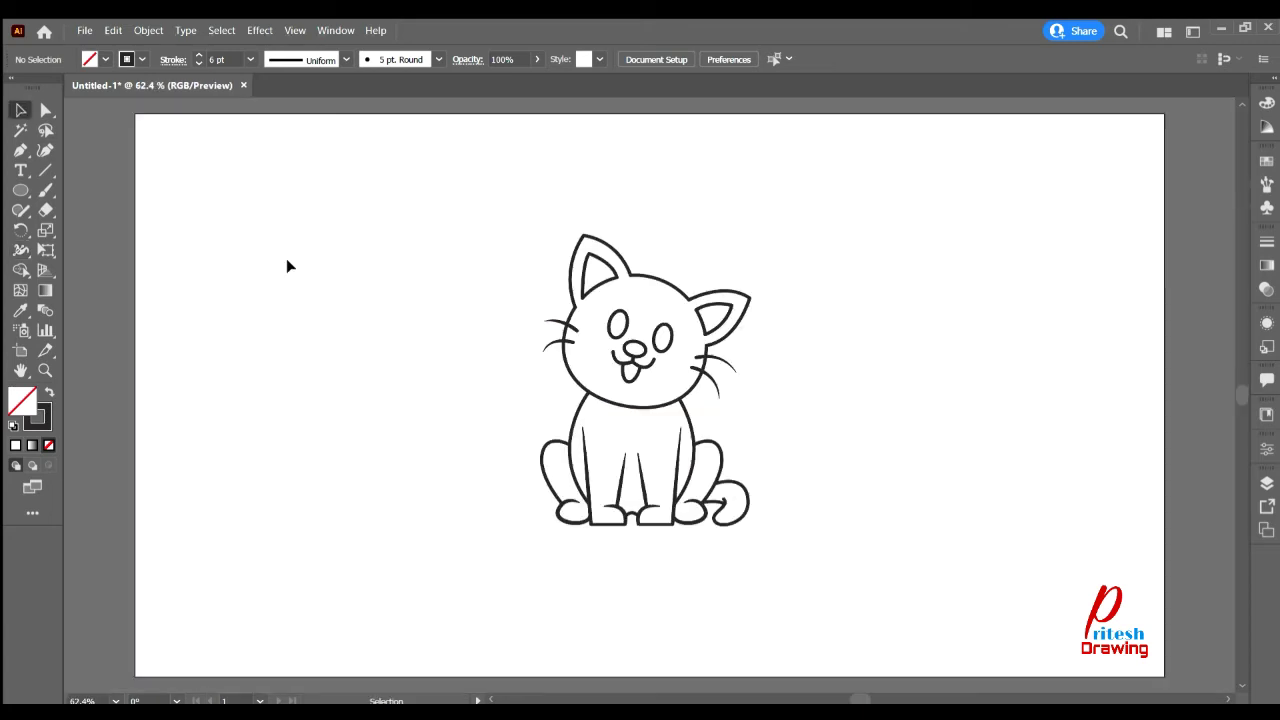
{"action": "left_click", "coordinate": [626, 337]}
{"action": "key", "text": "shift+x"}
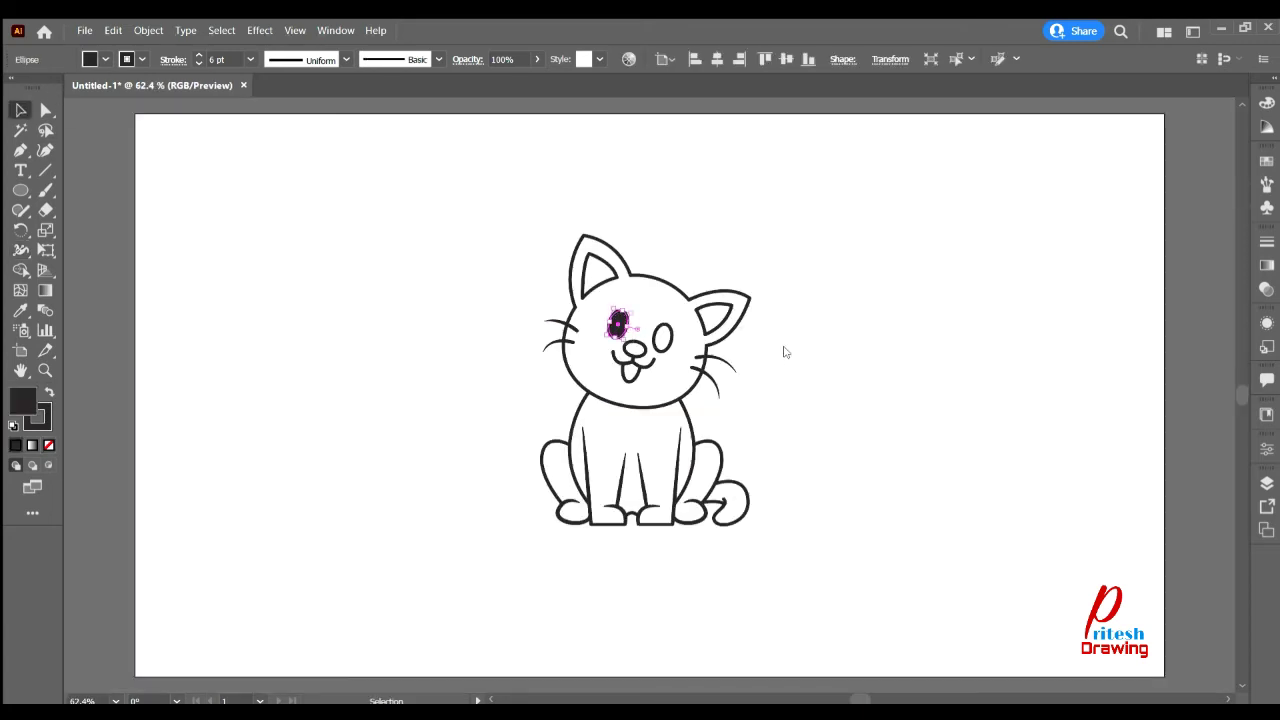
{"action": "left_click", "coordinate": [661, 349]}
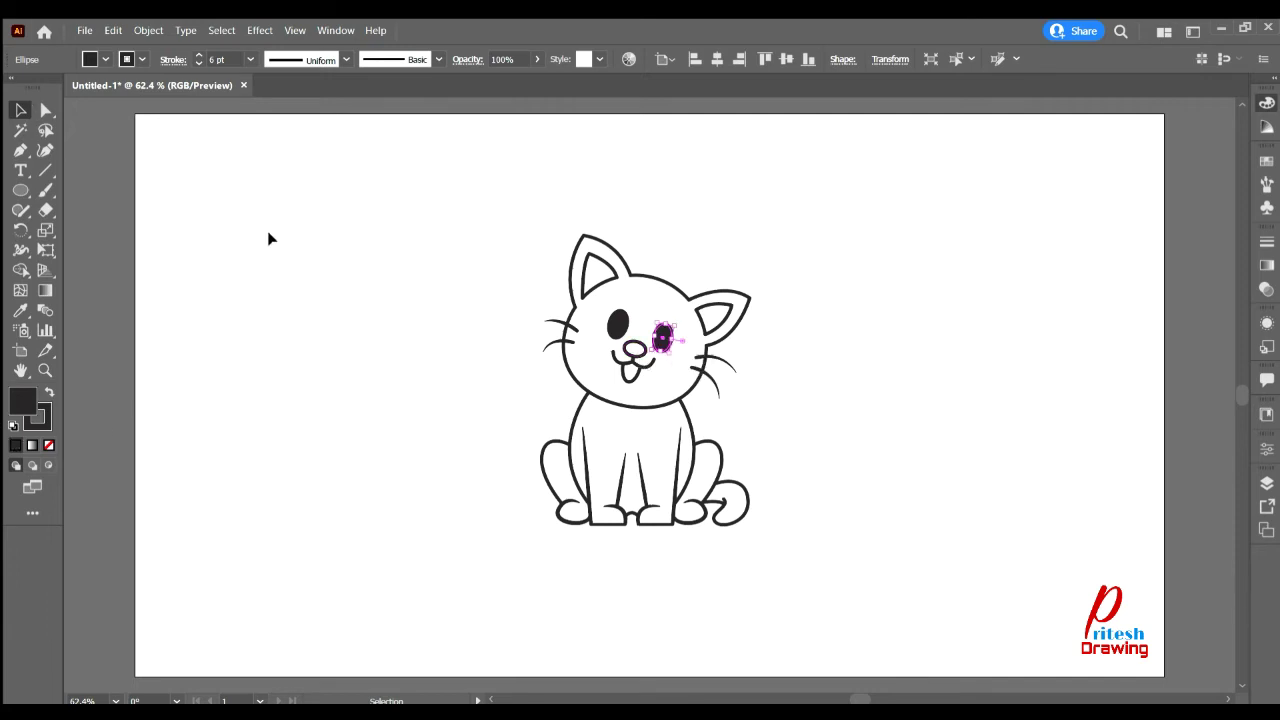
{"action": "left_click", "coordinate": [744, 368]}
{"action": "left_click", "coordinate": [636, 348]}
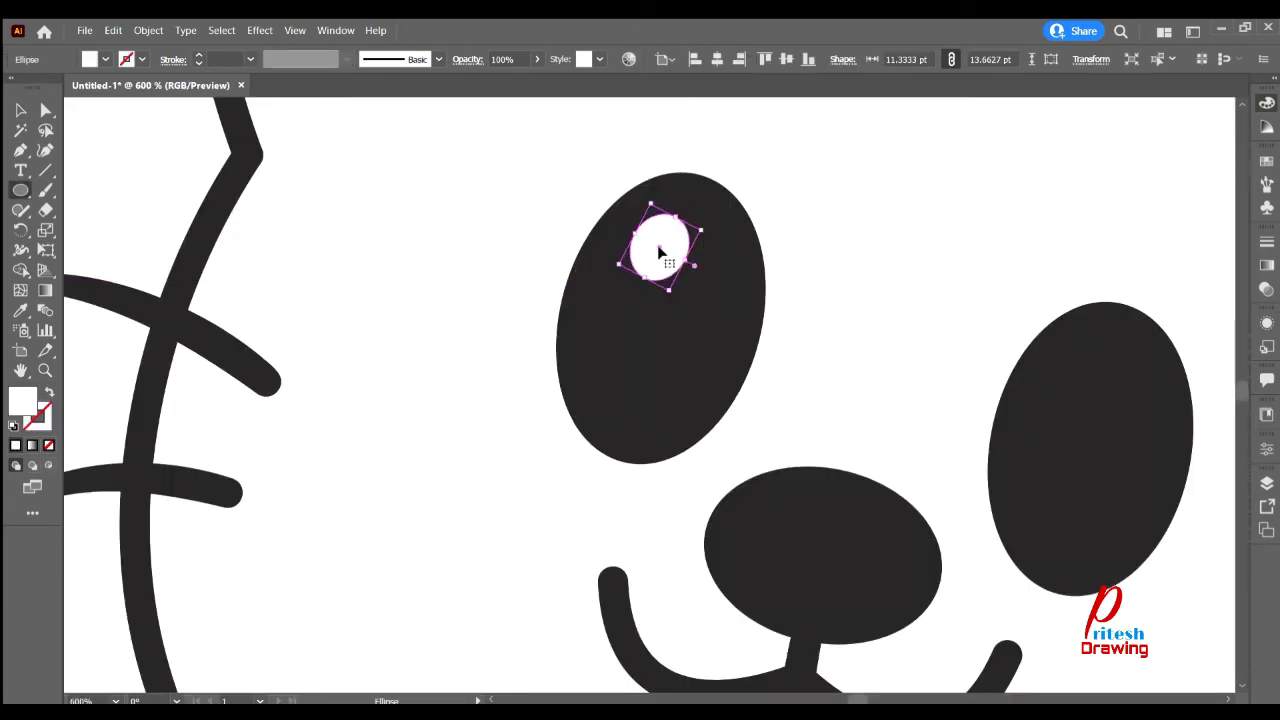
- Add white highlight ovals to the left eye and copy them into the right eye
{"action": "mouse_move", "coordinate": [660, 253]}
{"action": "left_mouse_down"}
{"action": "mouse_move", "coordinate": [640, 251]}
{"action": "mouse_move", "coordinate": [677, 370]}
{"action": "mouse_move", "coordinate": [722, 345]}
{"action": "left_mouse_up"}
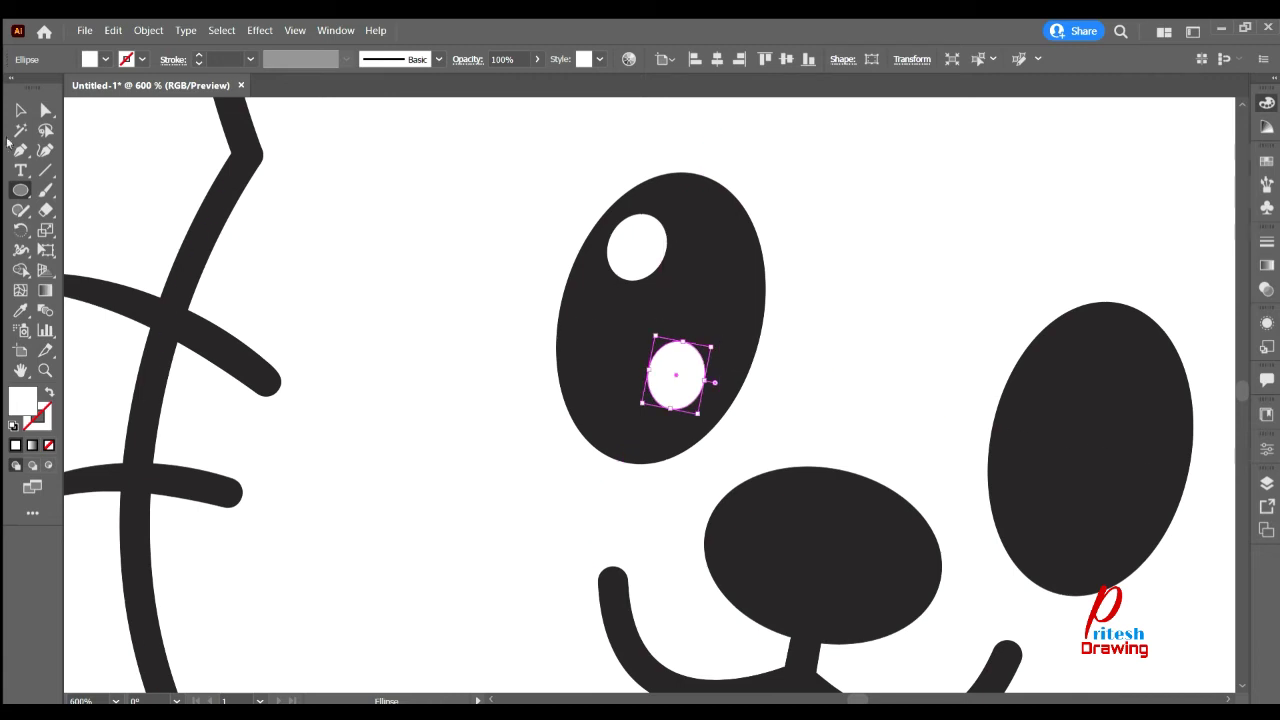
{"action": "key", "text": "v"}
{"action": "left_click", "coordinate": [634, 249]}
{"action": "left_click_drag", "start_coordinate": [634, 249], "coordinate": [1071, 365]}
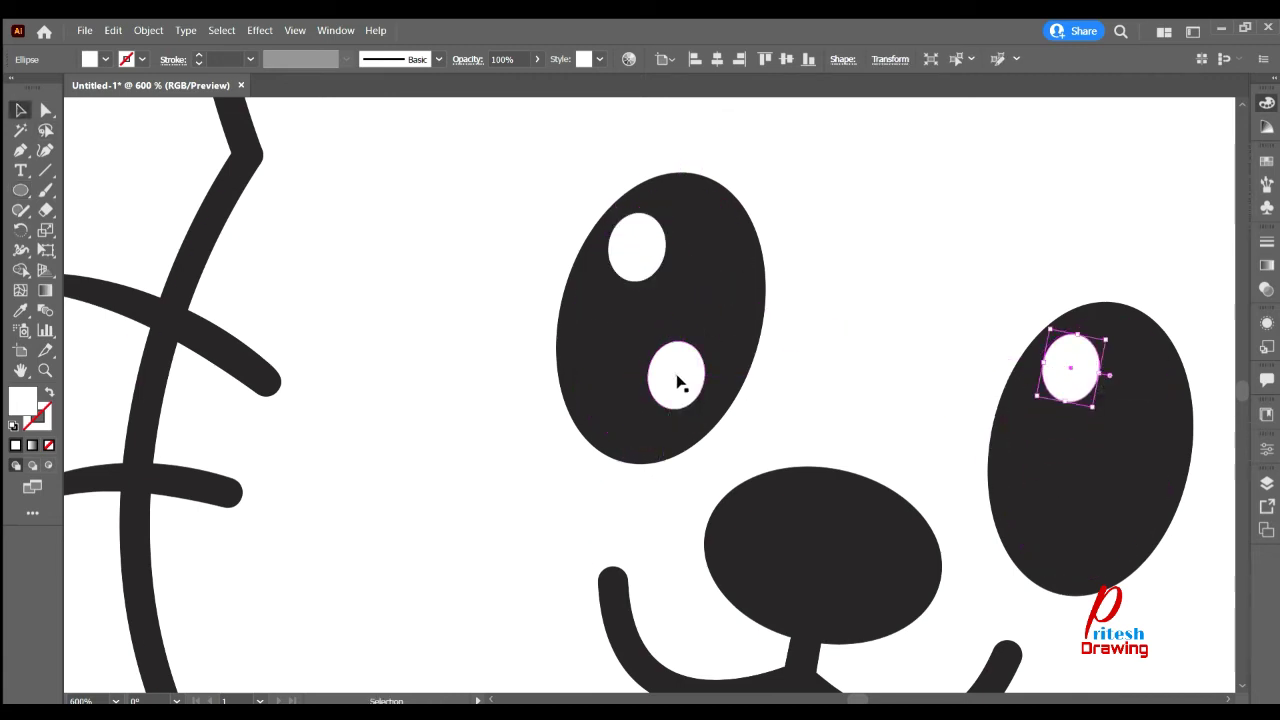
{"action": "mouse_move", "coordinate": [680, 376]}
{"action": "left_mouse_down"}
{"action": "mouse_move", "coordinate": [1114, 514]}
{"action": "mouse_move", "coordinate": [1100, 520]}
{"action": "left_mouse_up"}
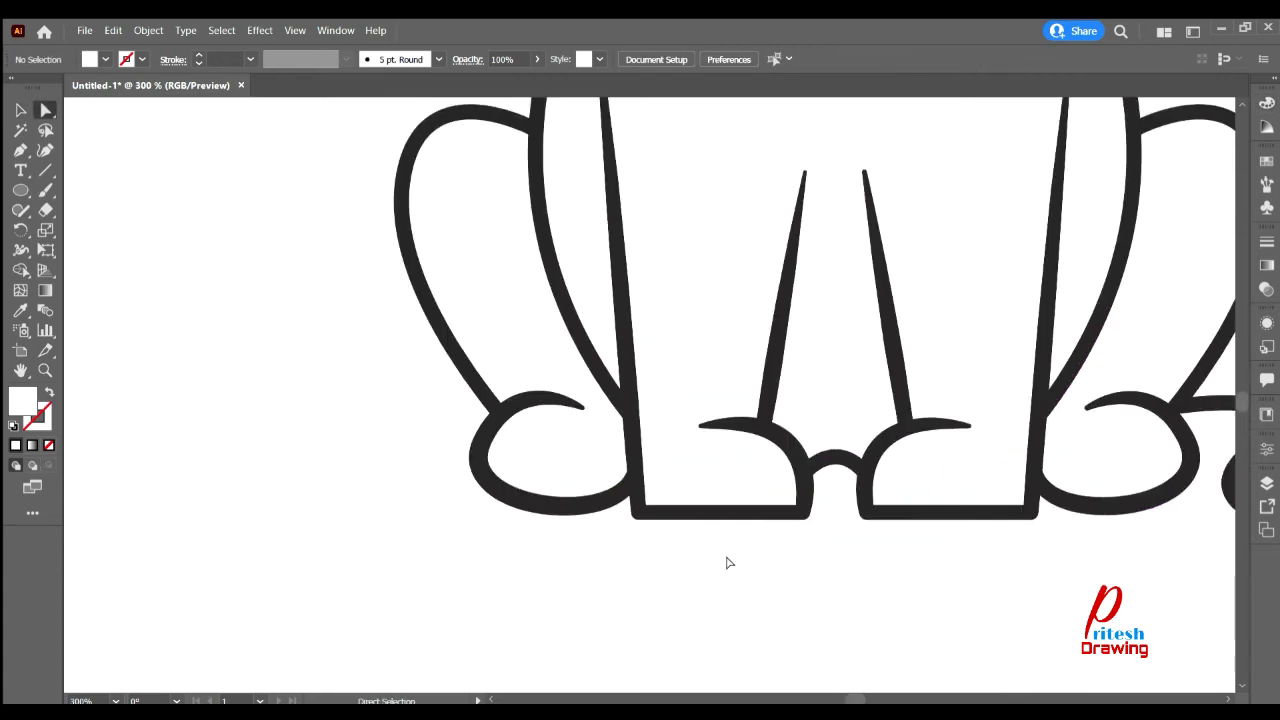
- Round off the body's bottom corners with the live corner widgets
{"action": "scroll", "coordinate": [729, 535], "scroll_direction": "up", "scroll_amount": 3}
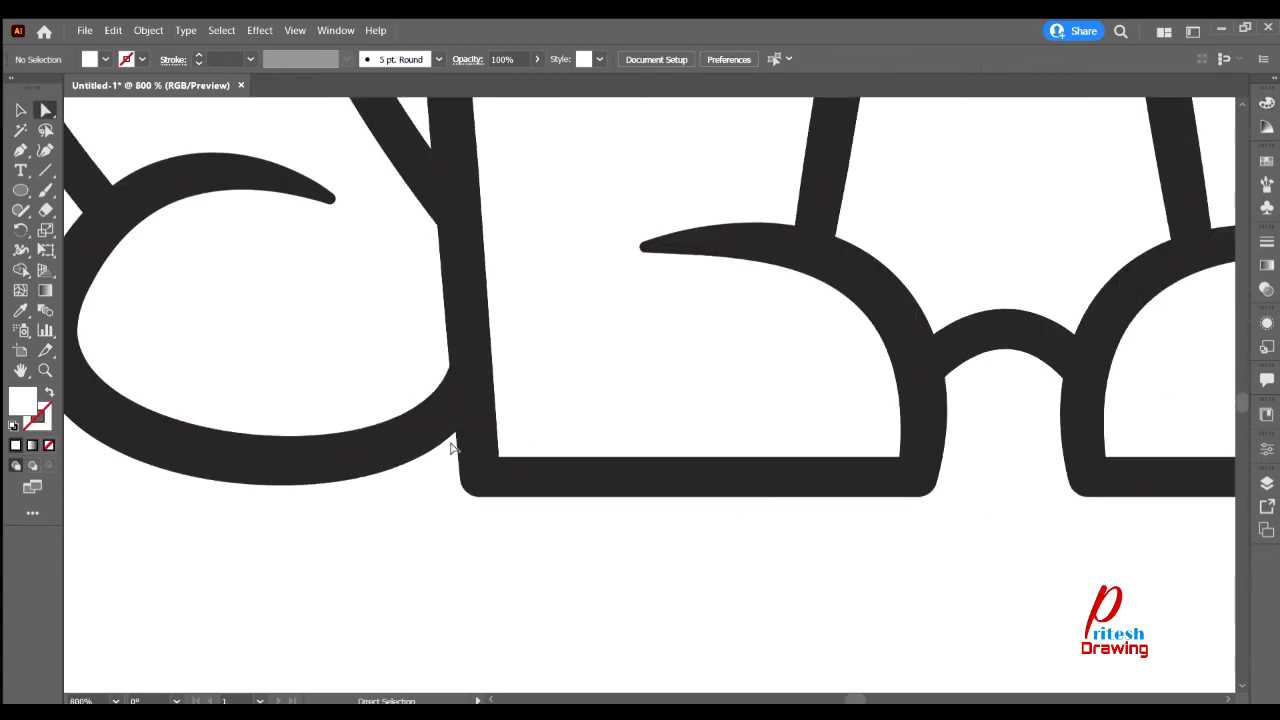
{"action": "left_click", "coordinate": [455, 440]}
{"action": "left_click_drag", "start_coordinate": [497, 455], "coordinate": [535, 360]}
- Start the lavender fur path above the muzzle and curve it up the head's left outline
{"action": "scroll", "coordinate": [915, 634], "scroll_direction": "right", "scroll_amount": 5}
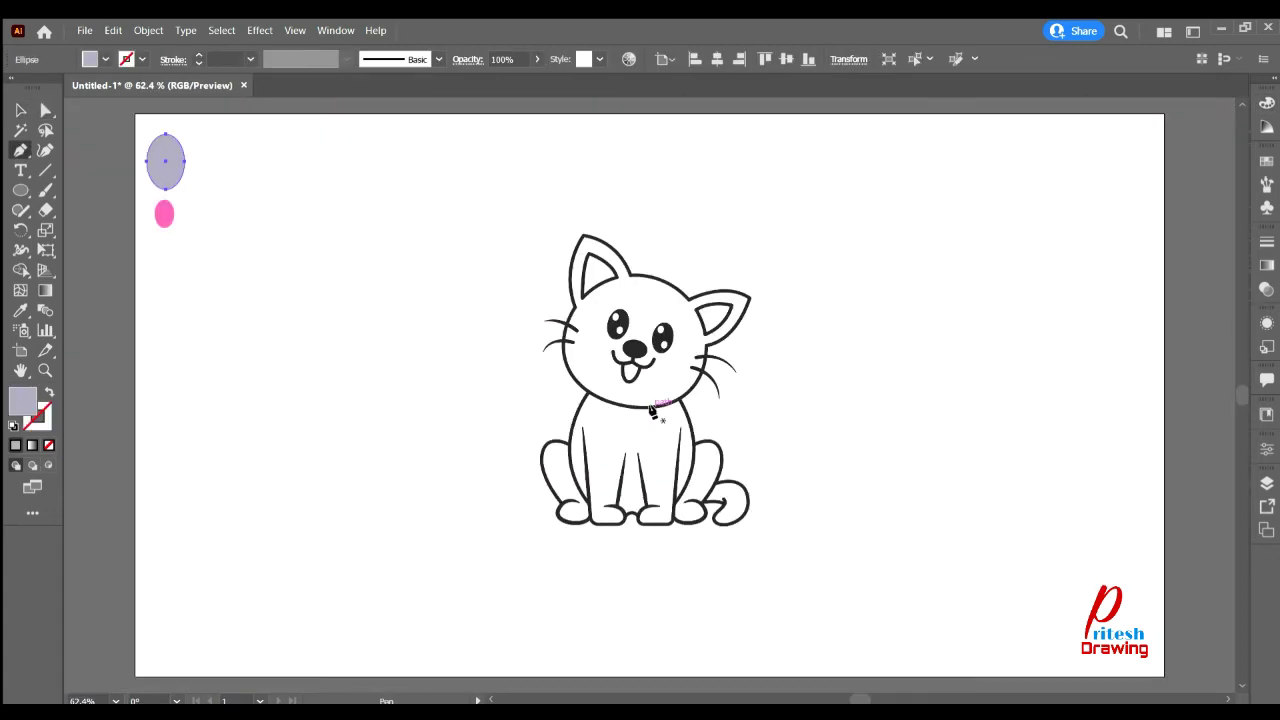
{"action": "scroll", "coordinate": [643, 370], "scroll_direction": "up", "scroll_amount": 5}
{"action": "scroll", "coordinate": [643, 370], "scroll_direction": "up", "scroll_amount": 1}
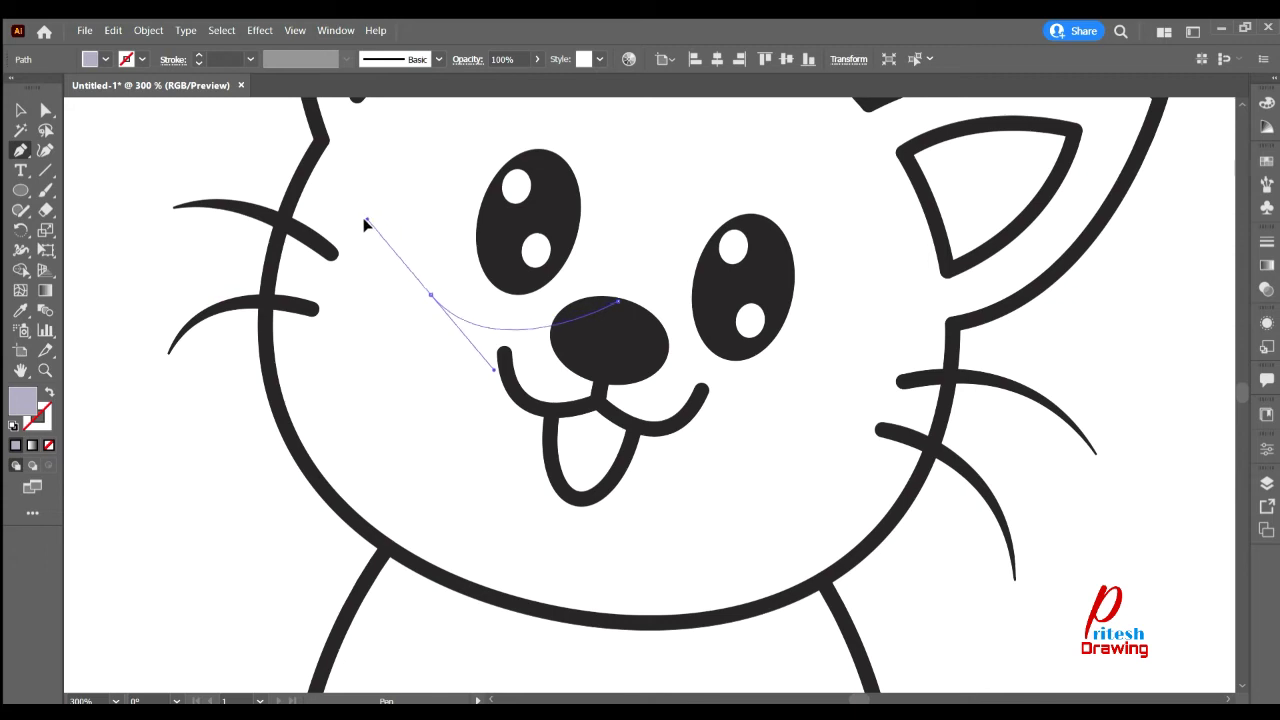
{"action": "left_click_drag", "start_coordinate": [366, 222], "coordinate": [347, 240]}
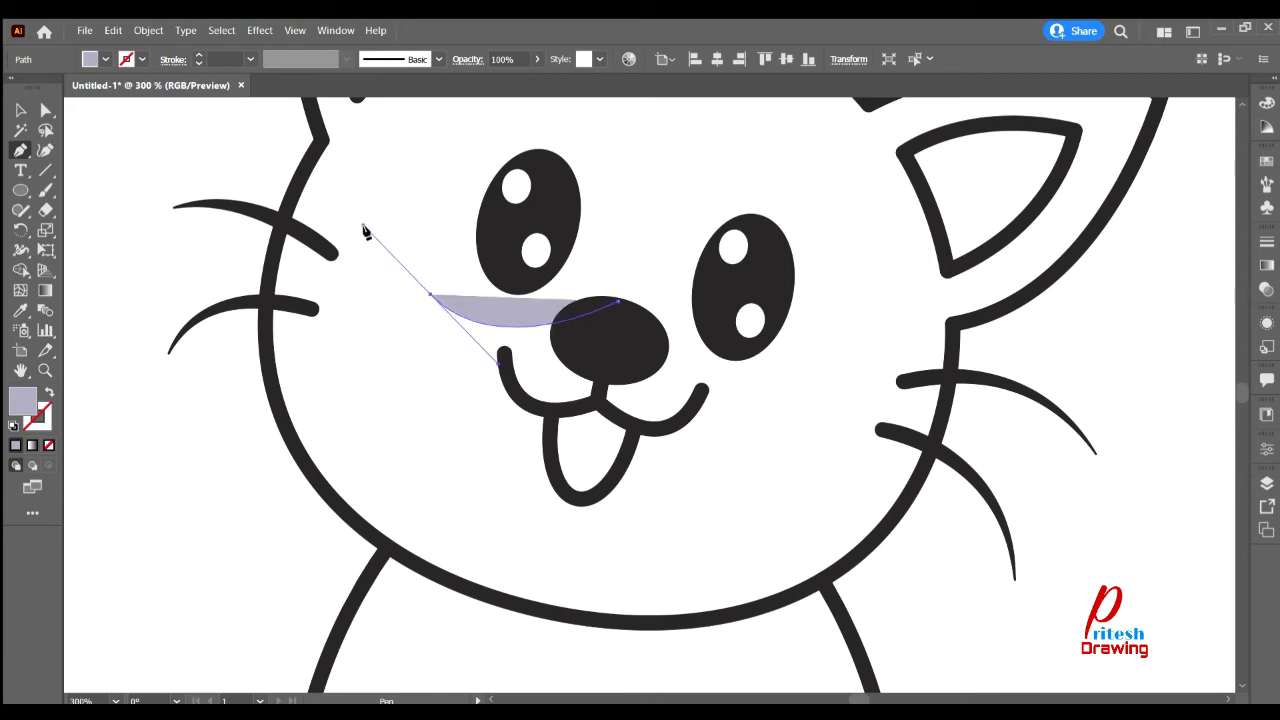
{"action": "left_click", "coordinate": [268, 398]}
{"action": "mouse_move", "coordinate": [268, 398]}
{"action": "left_mouse_down"}
{"action": "mouse_move", "coordinate": [280, 443]}
{"action": "mouse_move", "coordinate": [310, 466]}
{"action": "left_mouse_up"}
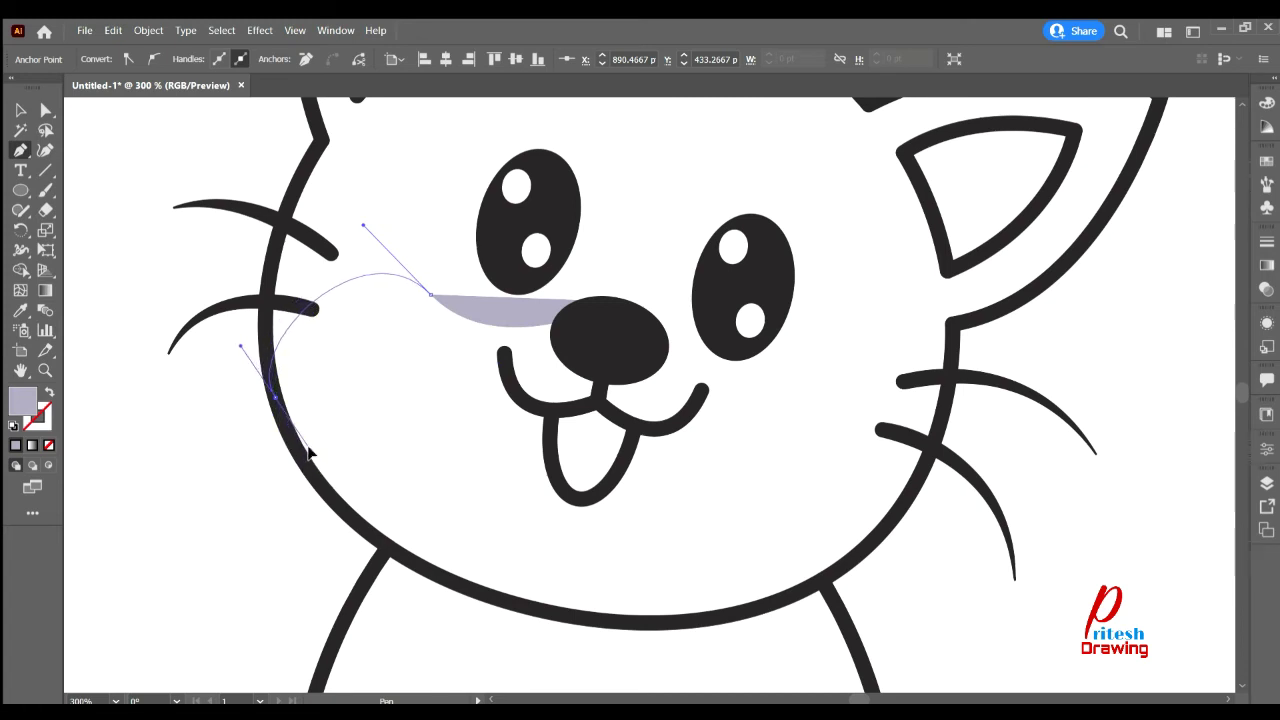
{"action": "mouse_move", "coordinate": [308, 432]}
{"action": "left_mouse_down"}
{"action": "mouse_move", "coordinate": [295, 472]}
{"action": "mouse_move", "coordinate": [310, 484]}
{"action": "left_mouse_up"}
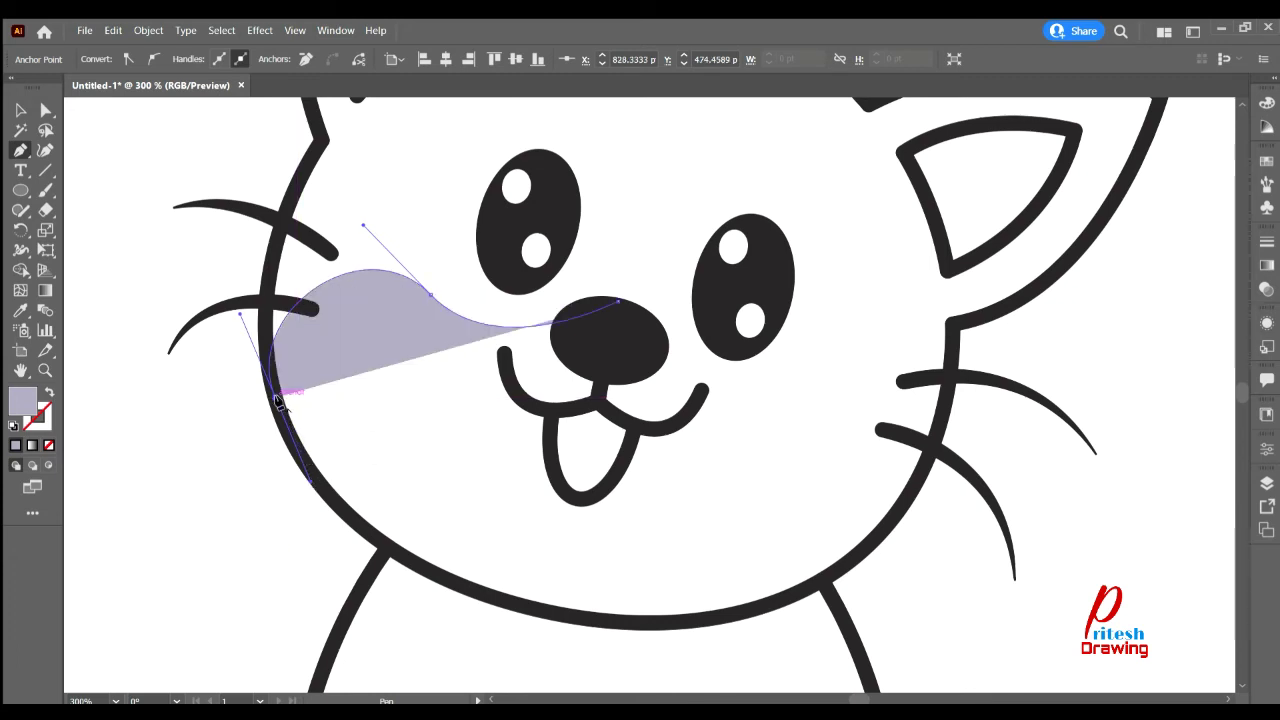
{"action": "scroll", "coordinate": [280, 400], "scroll_direction": "up", "scroll_amount": 3}
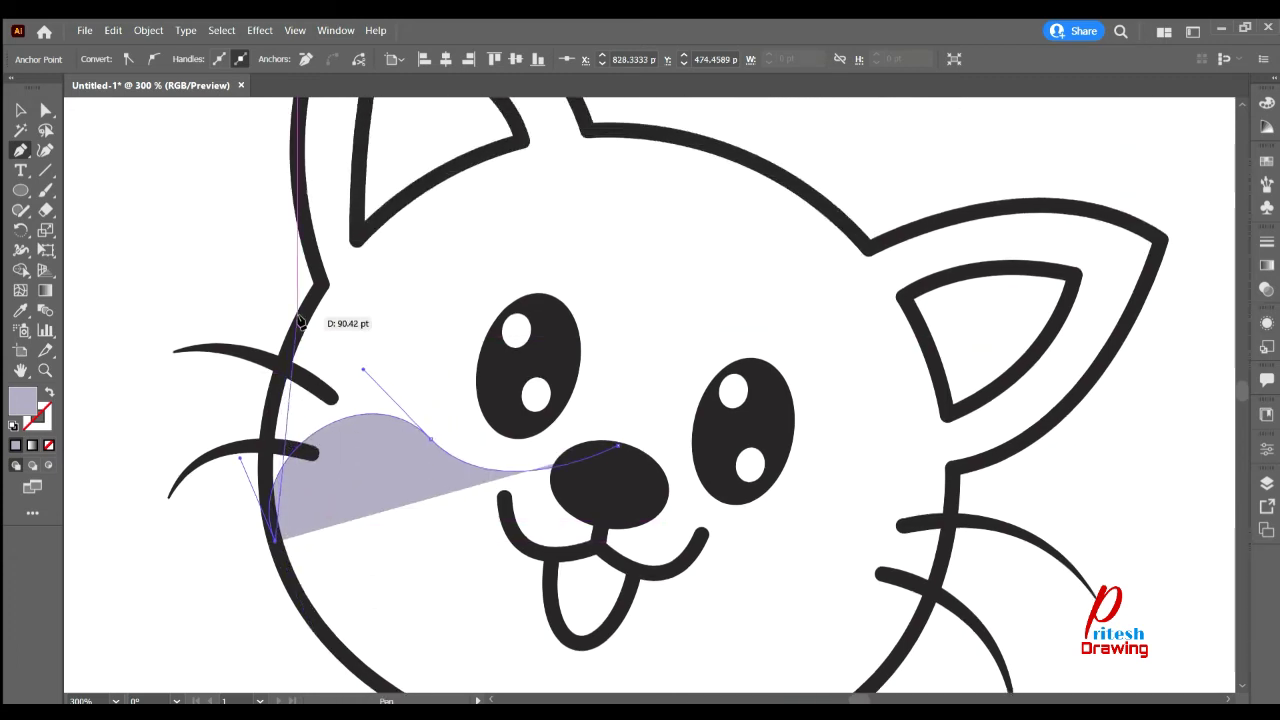
{"action": "left_click_drag", "start_coordinate": [280, 400], "coordinate": [297, 330]}
{"action": "mouse_move", "coordinate": [262, 467]}
{"action": "left_mouse_down"}
{"action": "mouse_move", "coordinate": [322, 290]}
{"action": "mouse_move", "coordinate": [319, 252]}
{"action": "left_mouse_up"}
{"action": "scroll", "coordinate": [310, 252], "scroll_direction": "up", "scroll_amount": 2}
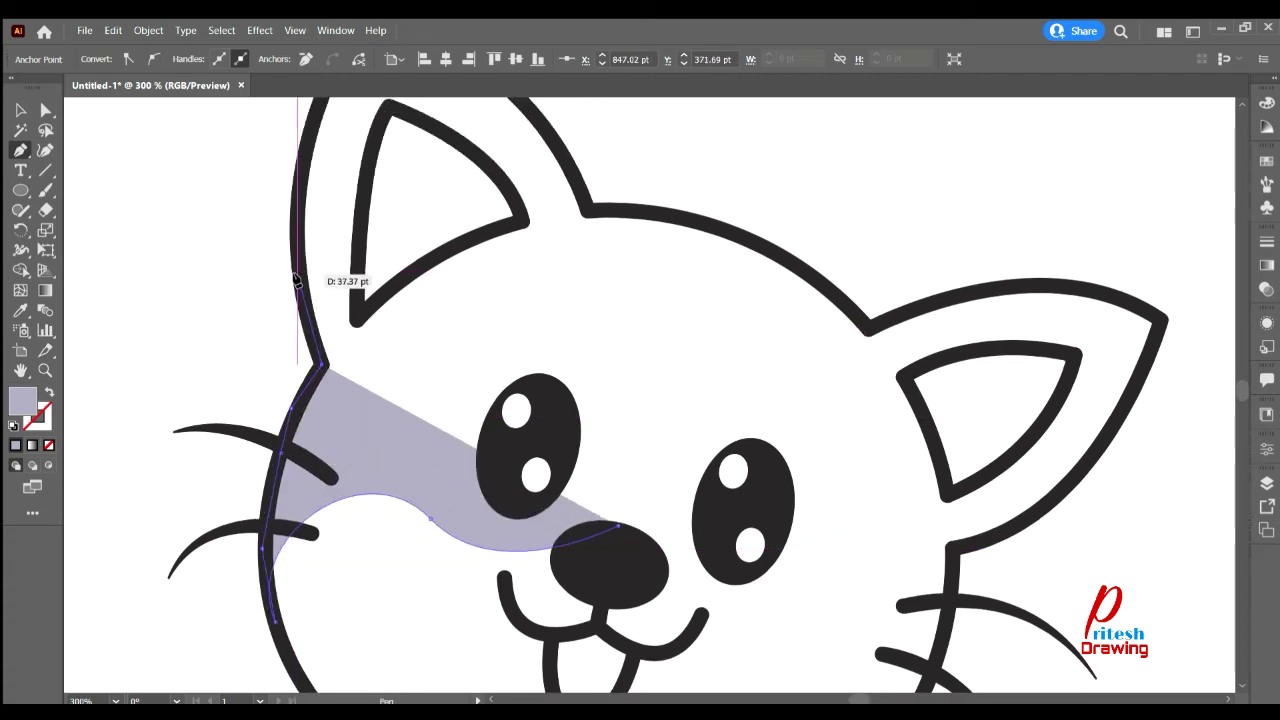
{"action": "left_click", "coordinate": [296, 280]}
{"action": "scroll", "coordinate": [296, 280], "scroll_direction": "up", "scroll_amount": 2}
{"action": "scroll", "coordinate": [296, 280], "scroll_direction": "up", "scroll_amount": 1}
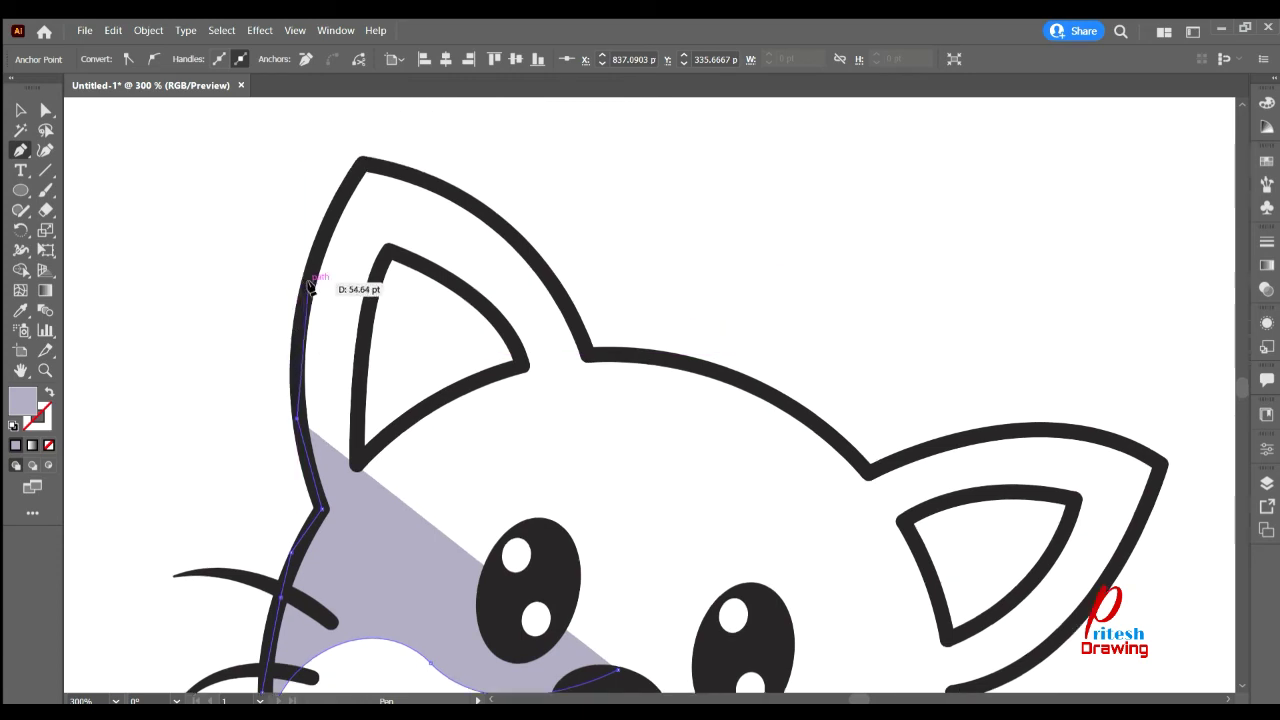
- Trace the fur path over the left ear tip and across the top of the head
{"action": "left_click", "coordinate": [309, 281]}
{"action": "left_click", "coordinate": [362, 160]}
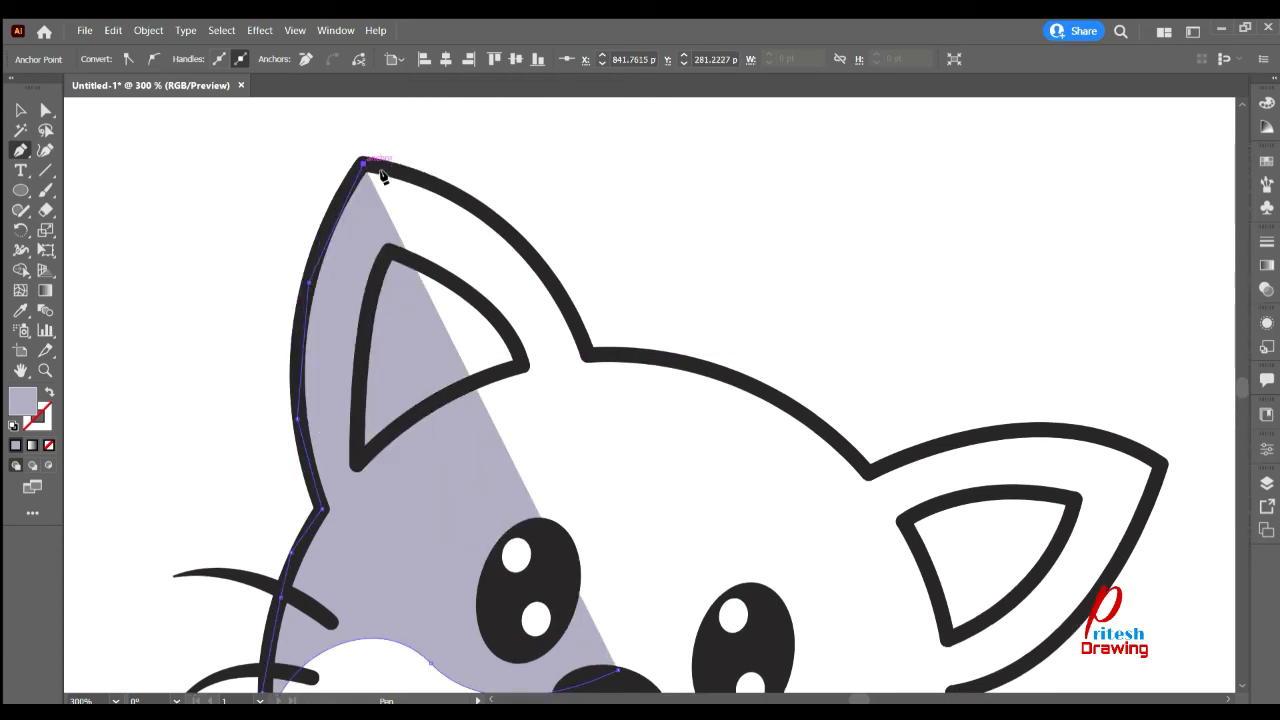
{"action": "left_click", "coordinate": [404, 176]}
{"action": "left_click", "coordinate": [477, 208]}
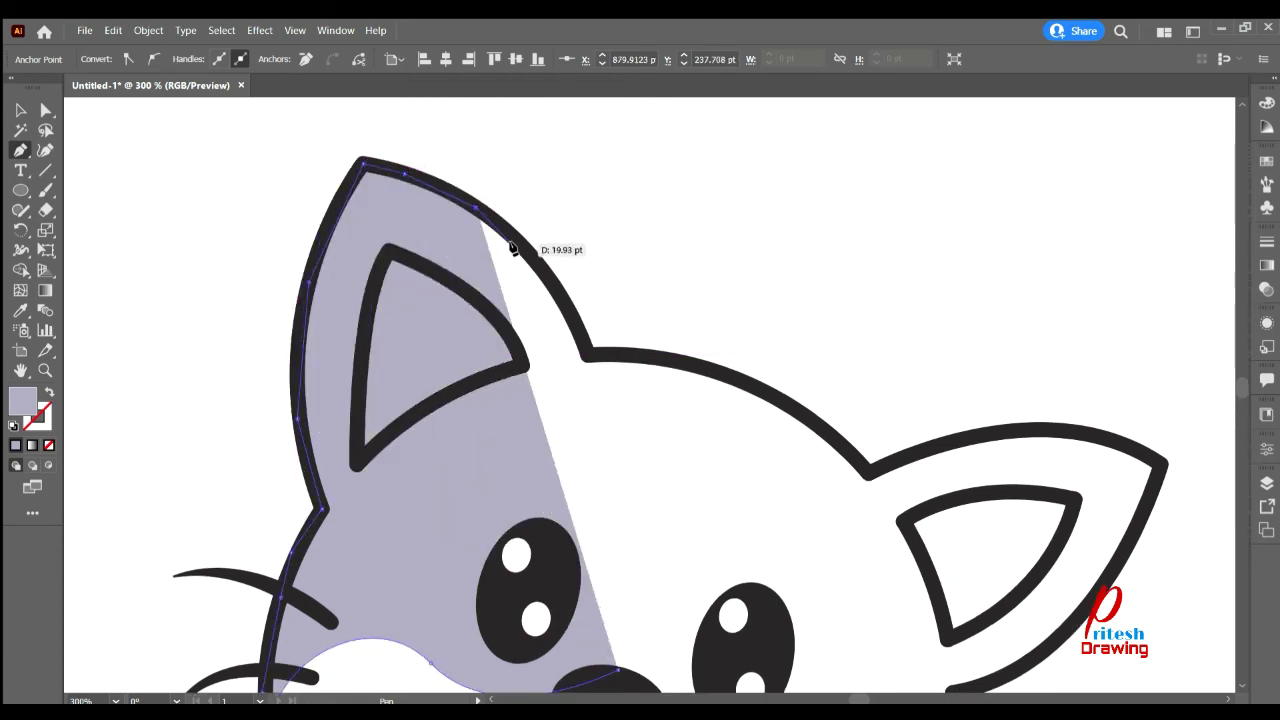
{"action": "left_click", "coordinate": [526, 250]}
{"action": "left_click", "coordinate": [570, 315]}
{"action": "left_click", "coordinate": [588, 355]}
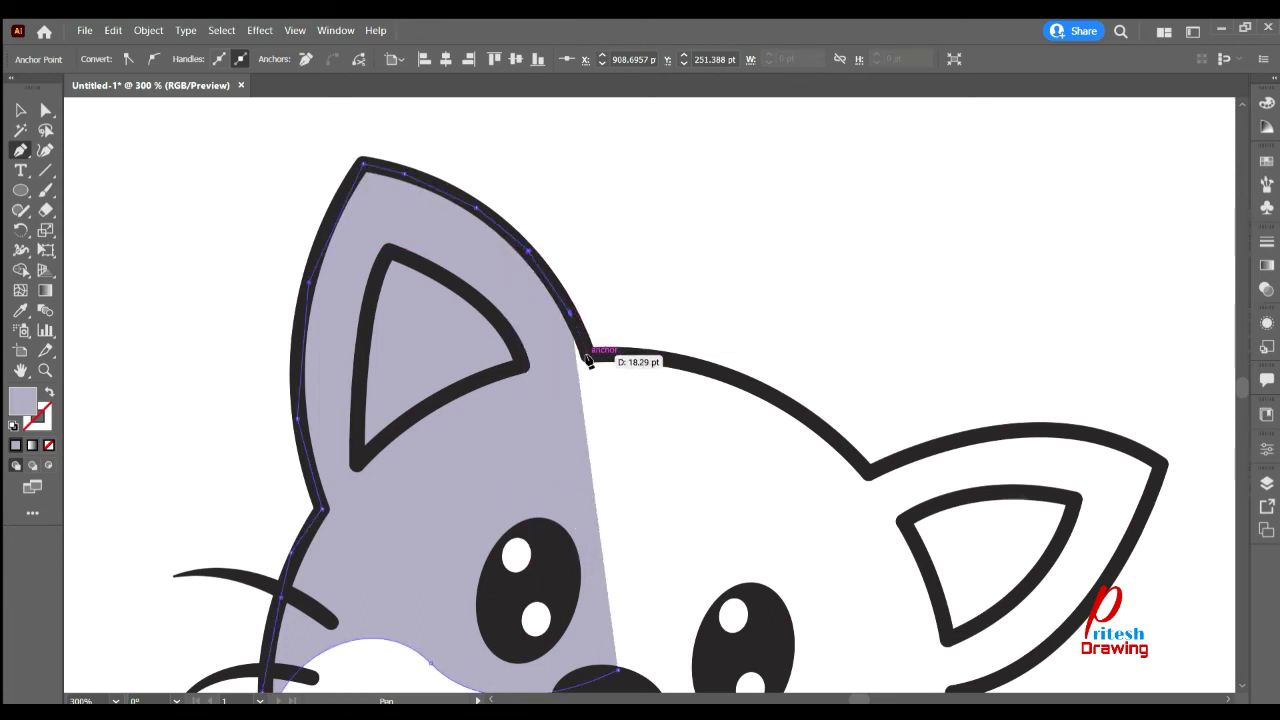
{"action": "left_click", "coordinate": [637, 352]}
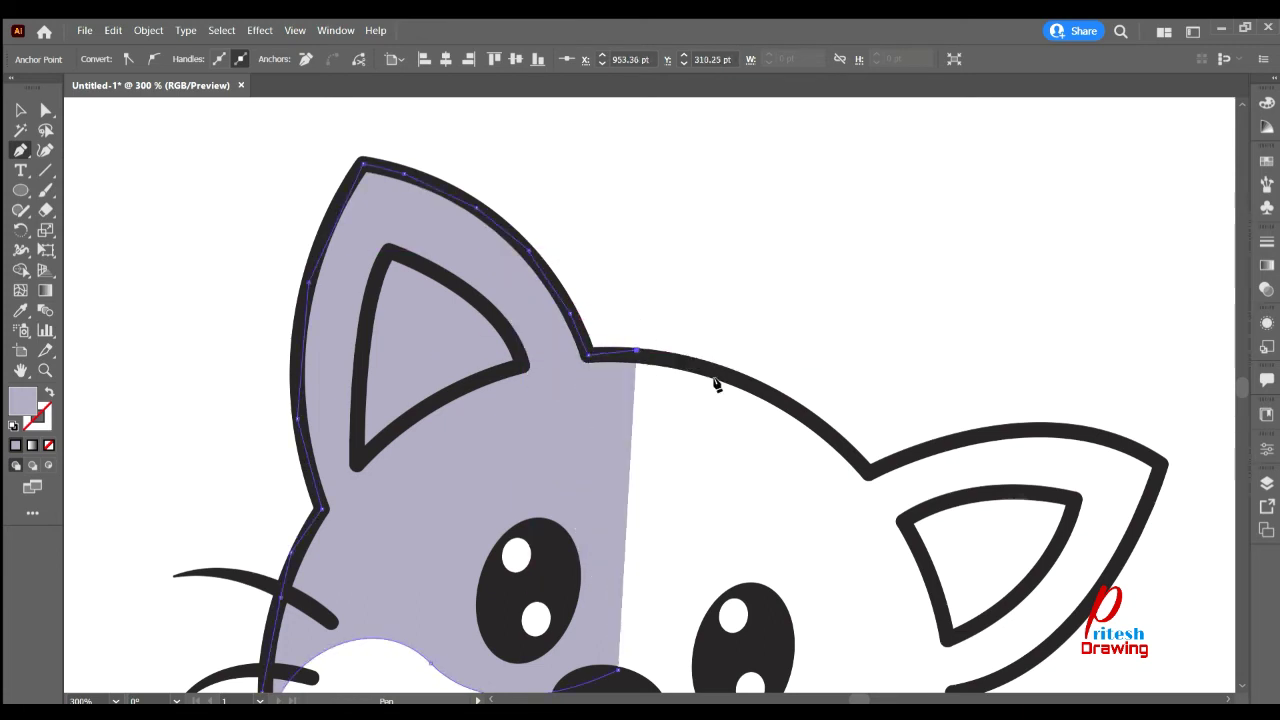
{"action": "left_click", "coordinate": [726, 376]}
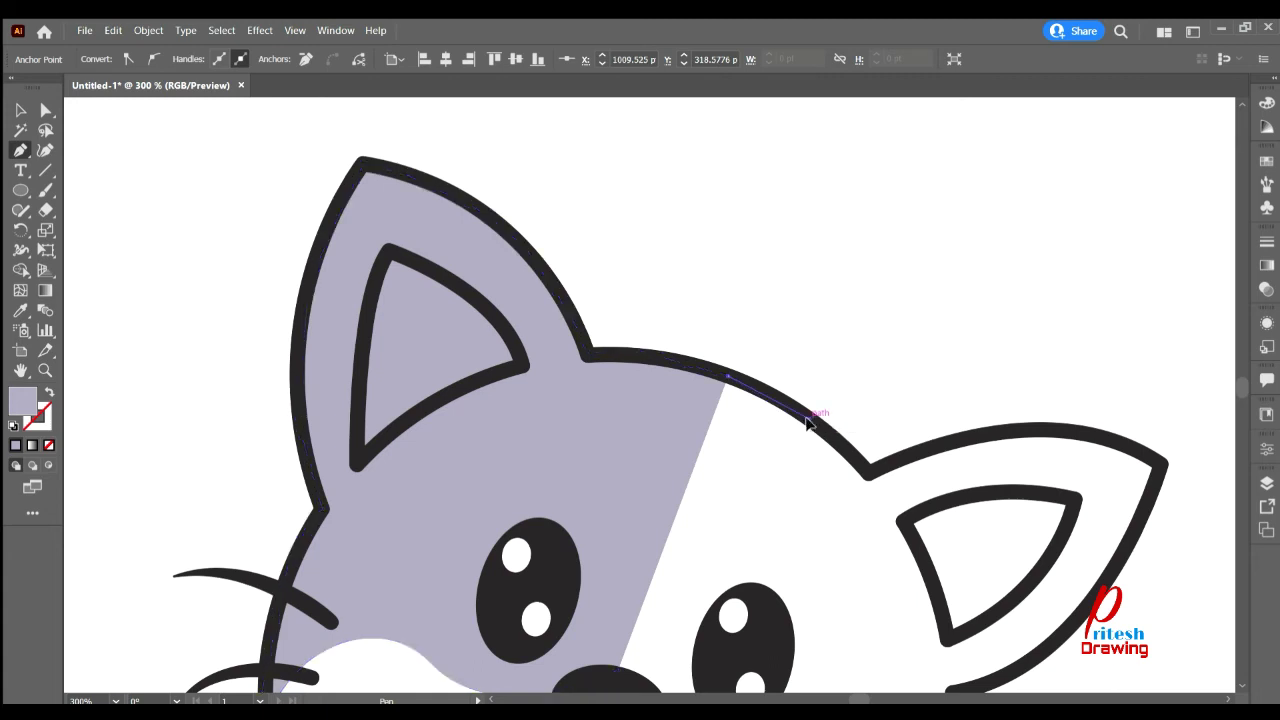
{"action": "left_click", "coordinate": [806, 420]}
{"action": "left_click", "coordinate": [869, 474]}
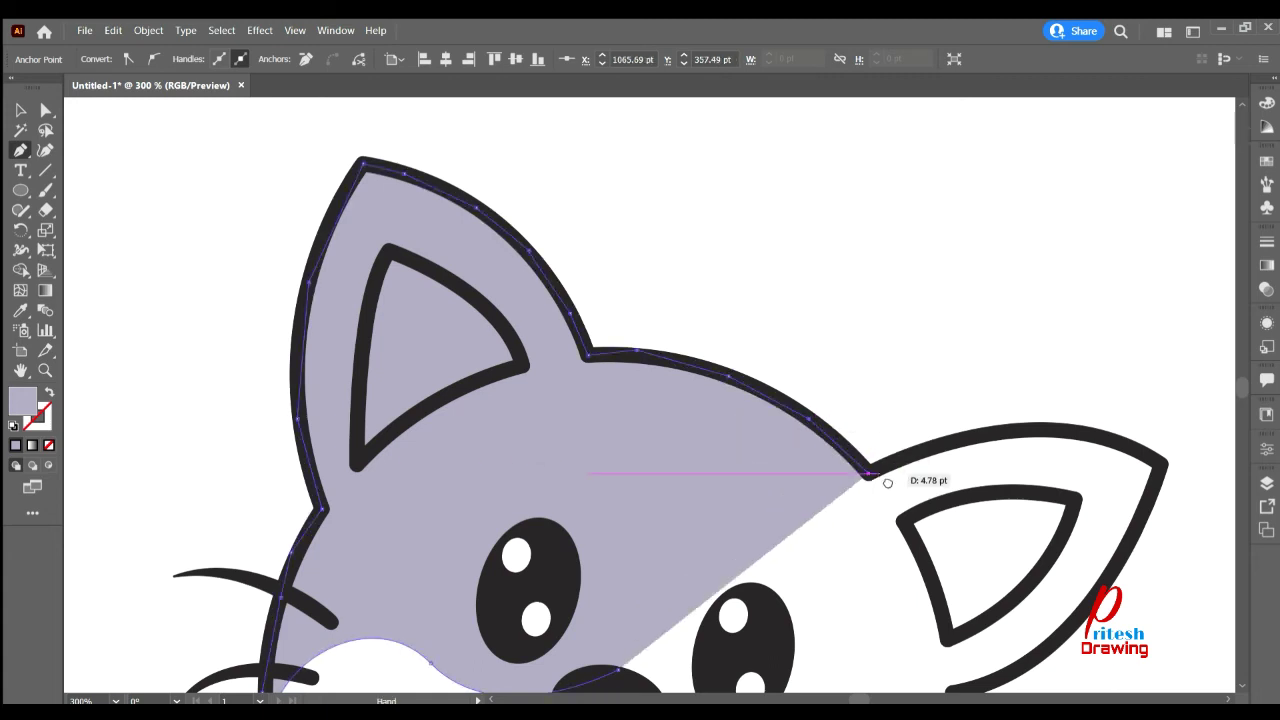
- Continue the fur path up, over and down the right ear
{"action": "left_click_drag", "start_coordinate": [886, 480], "coordinate": [485, 399]}
{"action": "left_click", "coordinate": [531, 367]}
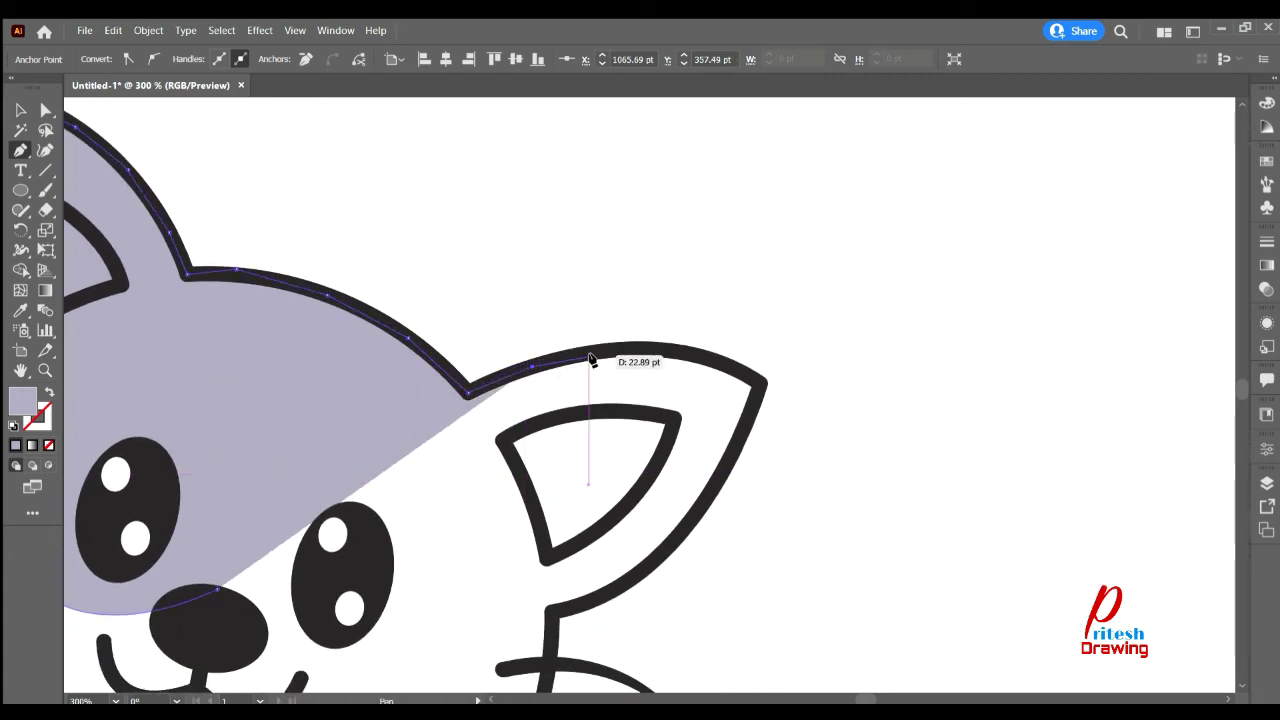
{"action": "left_click", "coordinate": [593, 349]}
{"action": "left_click", "coordinate": [642, 349]}
{"action": "left_click", "coordinate": [691, 355]}
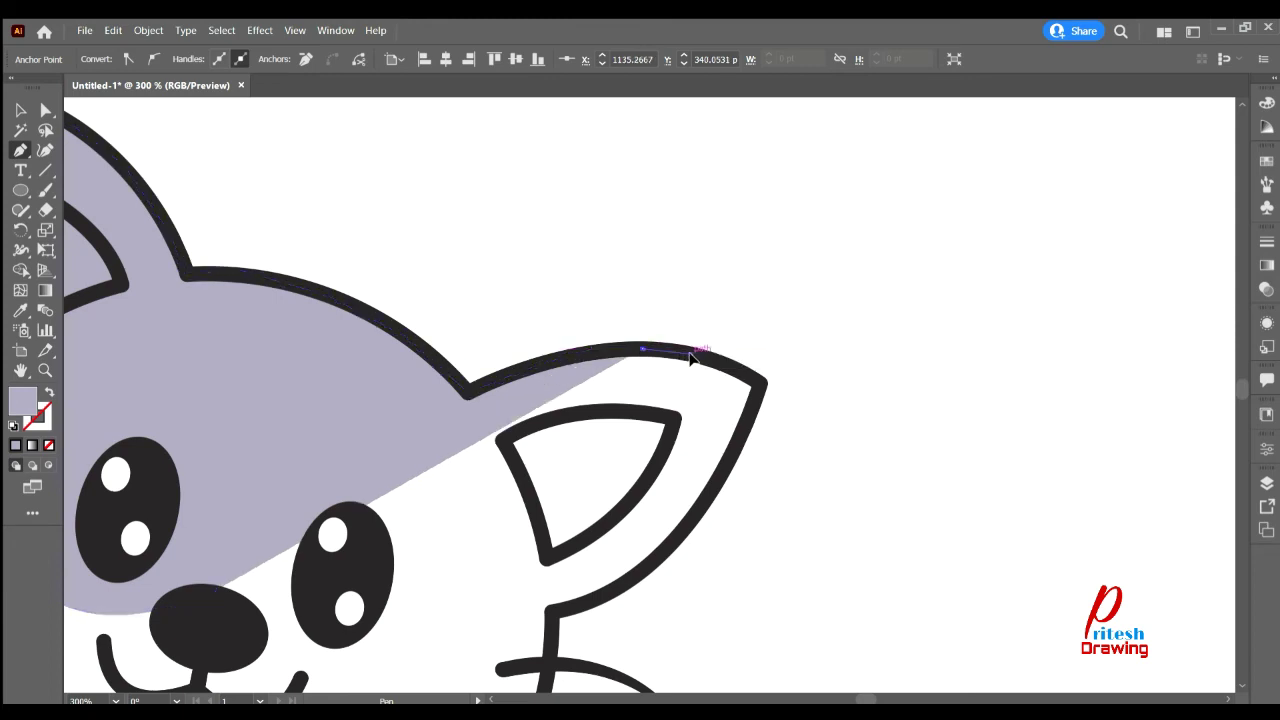
{"action": "left_click", "coordinate": [741, 372]}
{"action": "left_click", "coordinate": [760, 388]}
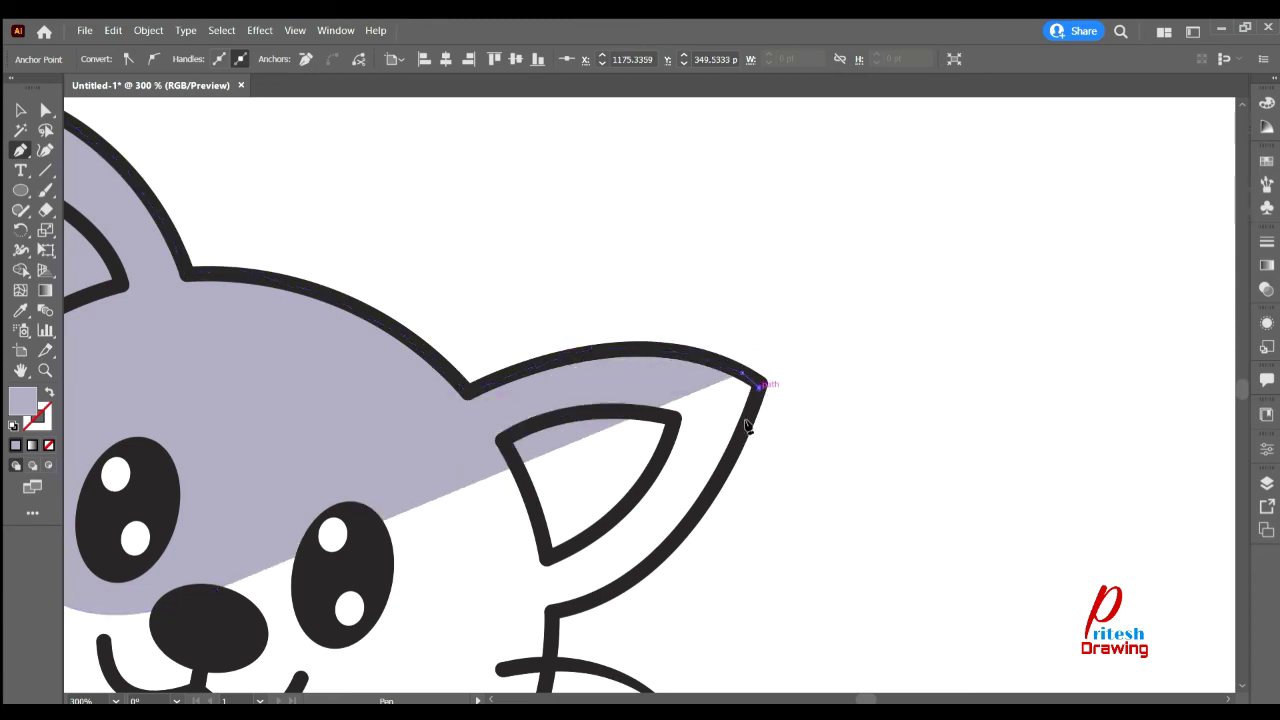
{"action": "left_click", "coordinate": [736, 448]}
{"action": "left_click", "coordinate": [692, 530]}
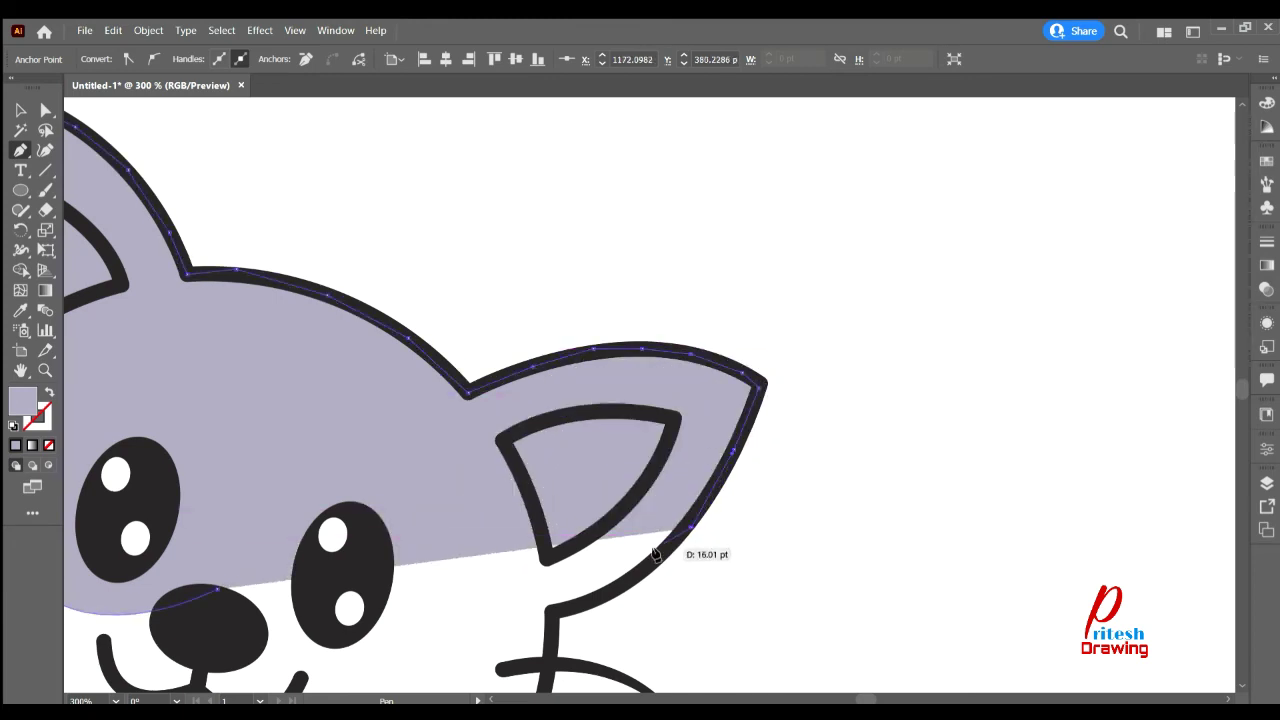
{"action": "left_click", "coordinate": [586, 600]}
- Run the fur path from the right ear's base down the right cheek
{"action": "scroll", "coordinate": [574, 575], "scroll_direction": "down", "scroll_amount": 4}
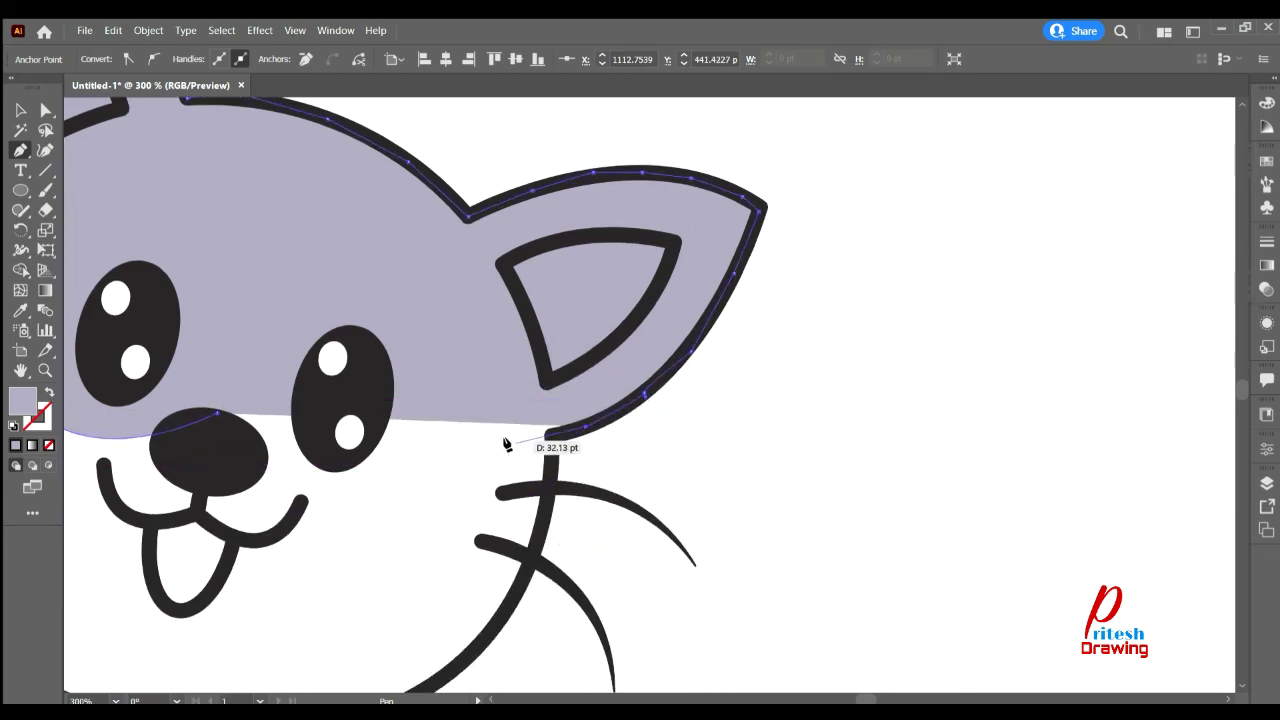
{"action": "left_click_drag", "start_coordinate": [542, 448], "coordinate": [745, 283]}
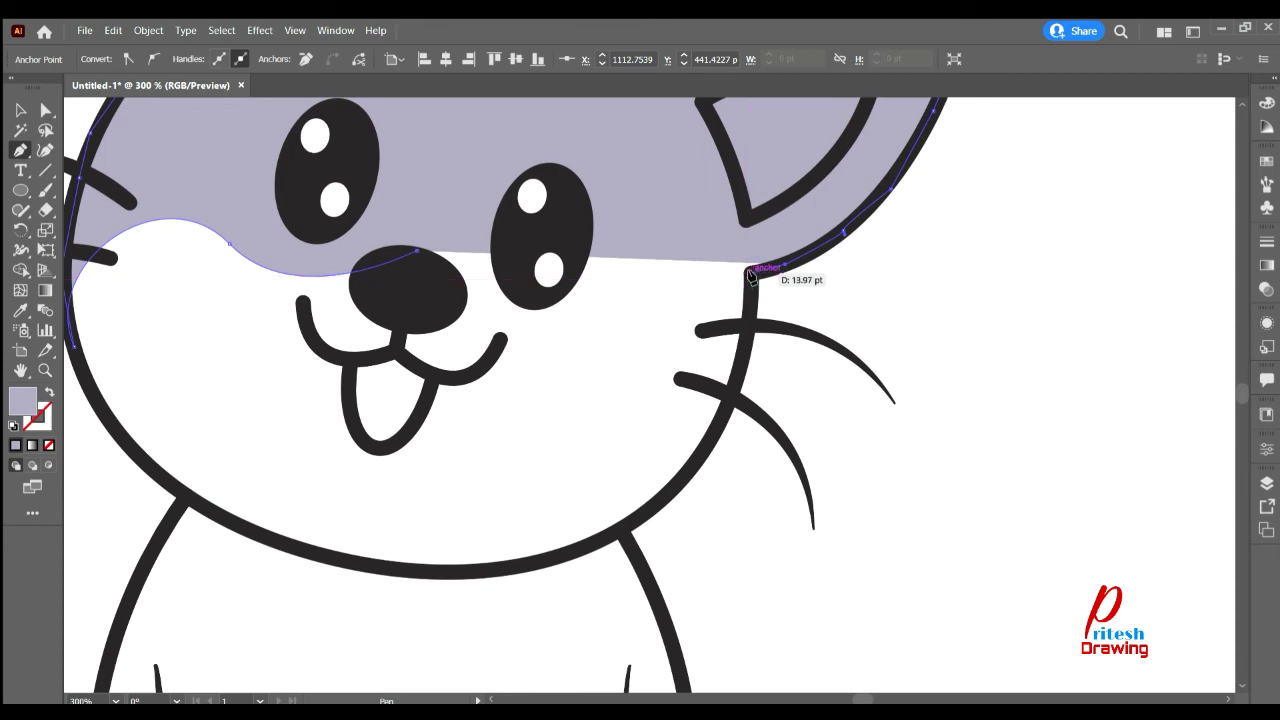
{"action": "left_click", "coordinate": [746, 272]}
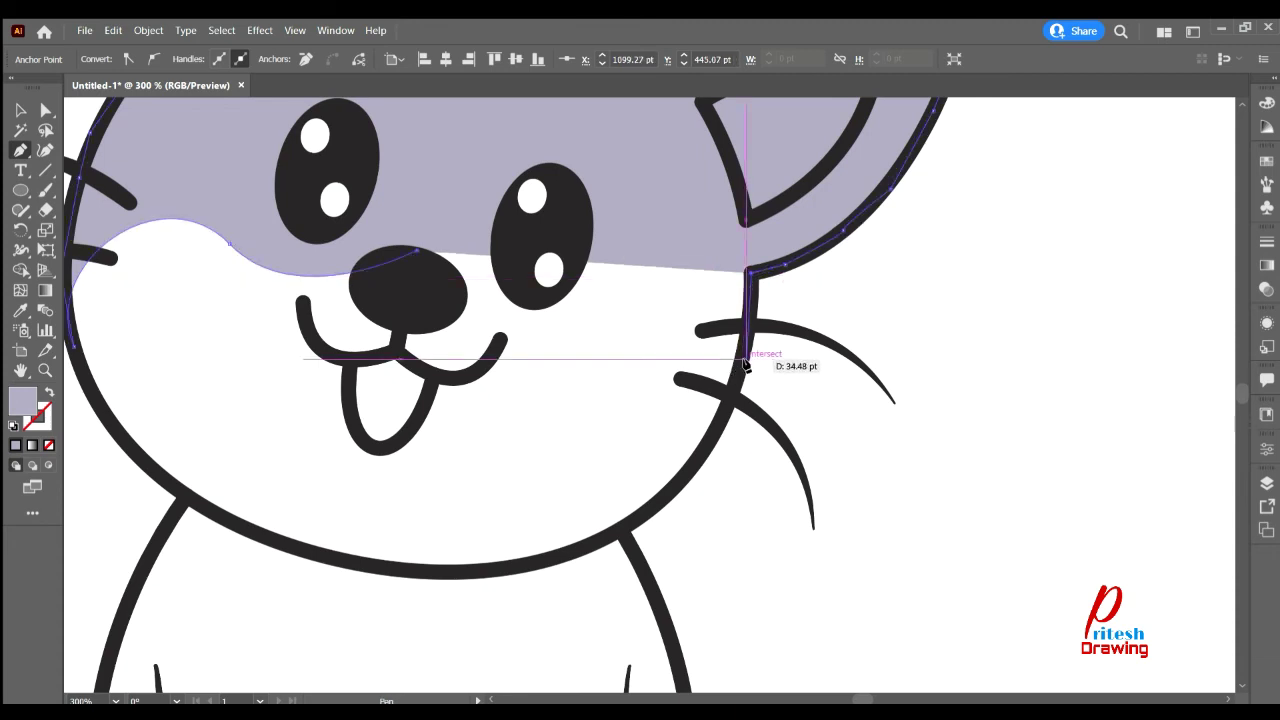
{"action": "left_click", "coordinate": [742, 357]}
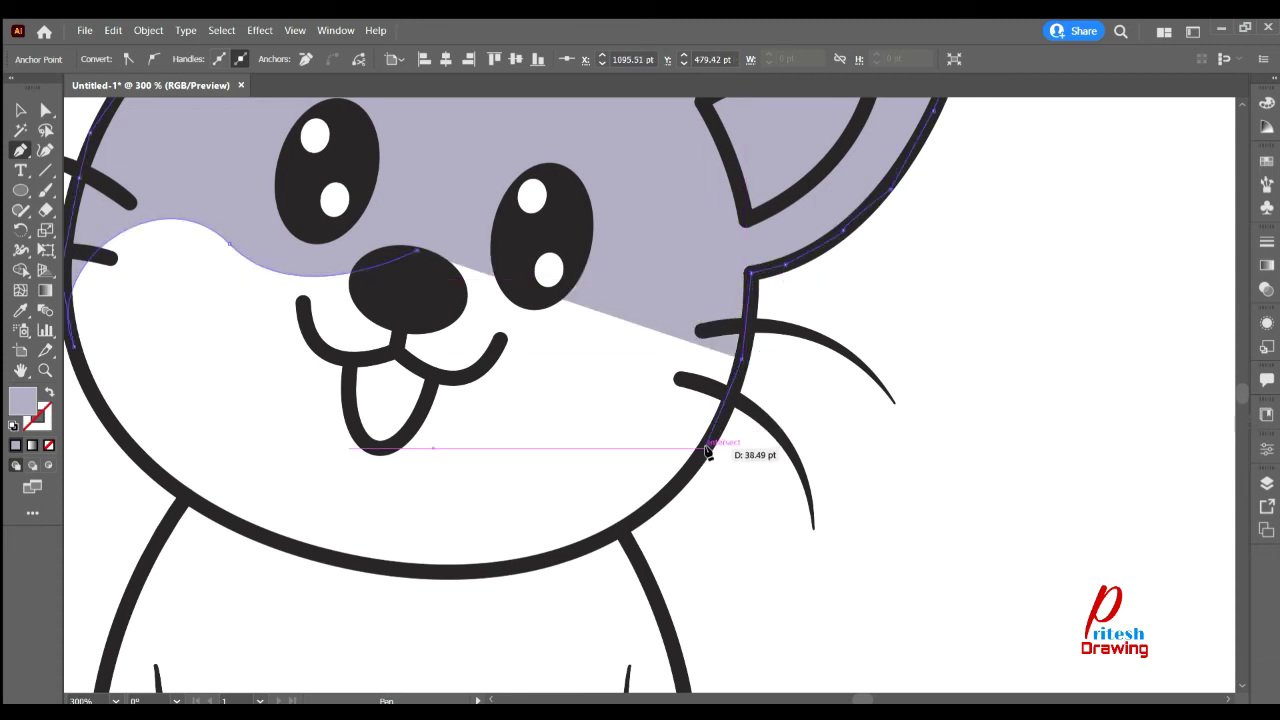
{"action": "left_click", "coordinate": [705, 448]}
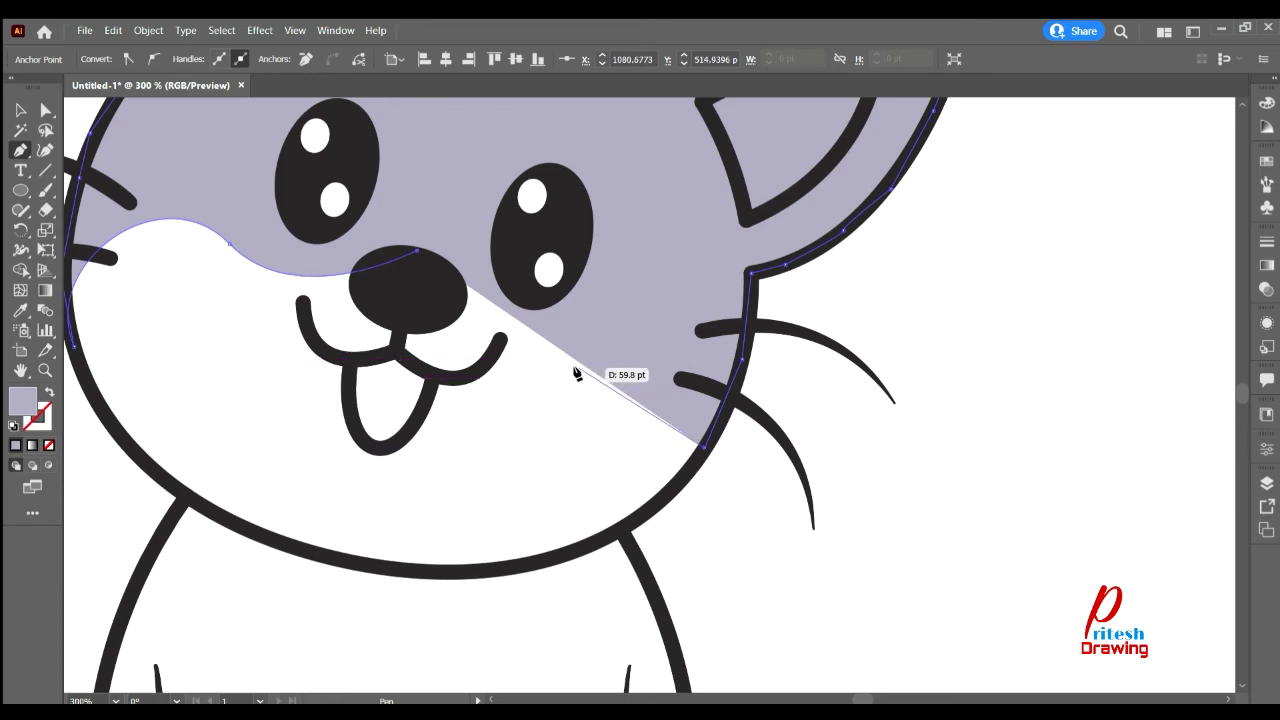
- Curve the fur edge across the lower face toward the nose, reworking the curve
{"action": "mouse_move", "coordinate": [577, 366]}
{"action": "left_mouse_down"}
{"action": "mouse_move", "coordinate": [537, 392]}
{"action": "mouse_move", "coordinate": [470, 399]}
{"action": "left_mouse_up"}
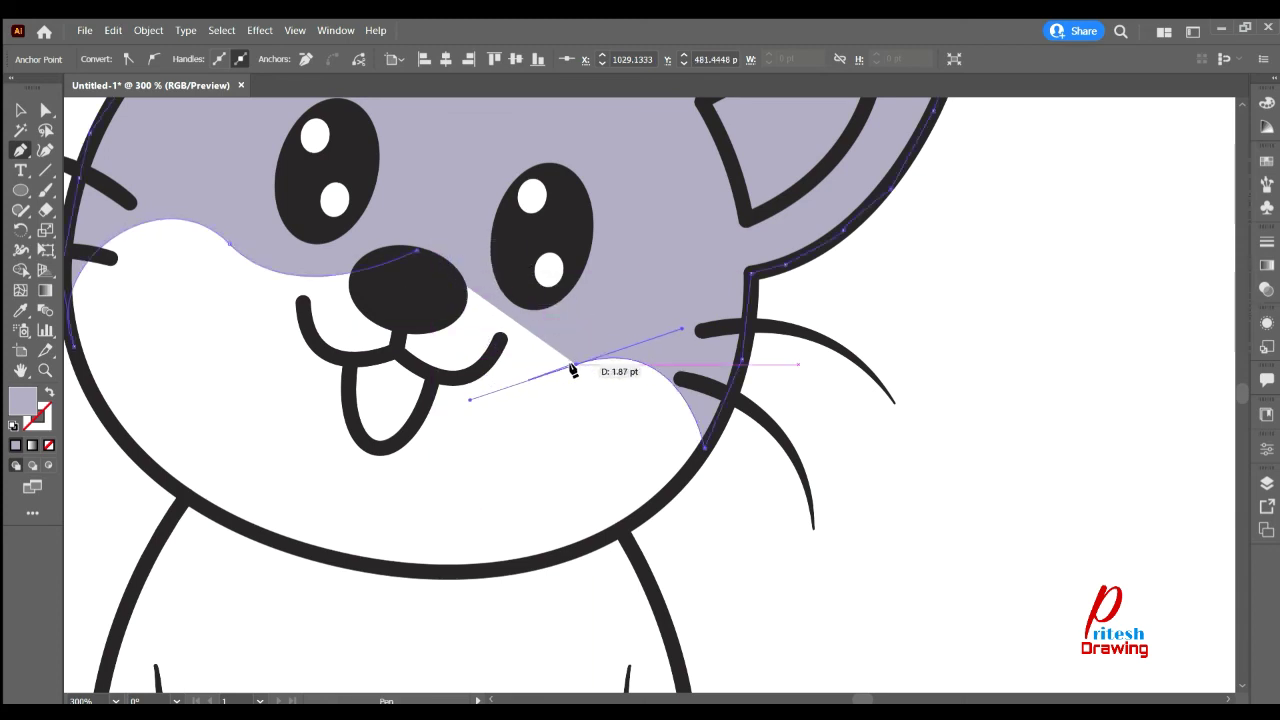
{"action": "left_click_drag", "start_coordinate": [420, 255], "coordinate": [418, 252]}
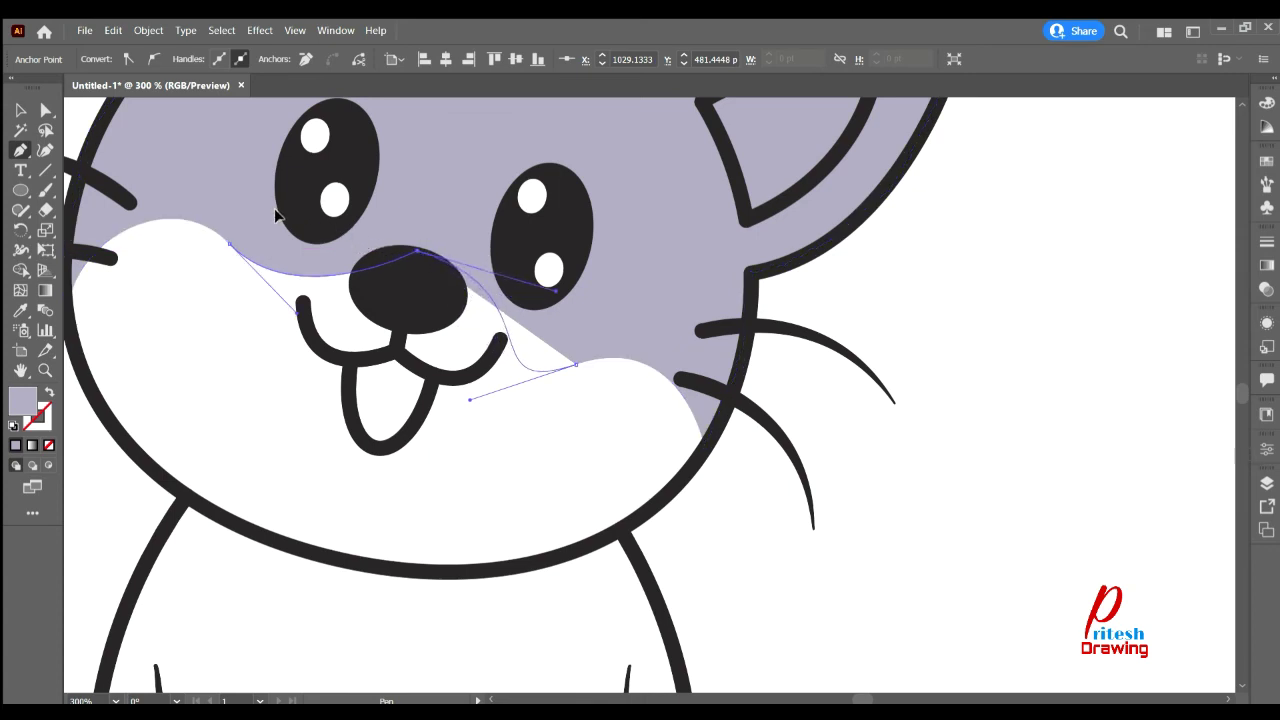
{"action": "left_click", "coordinate": [418, 254]}
{"action": "left_click_drag", "start_coordinate": [418, 268], "coordinate": [499, 318]}
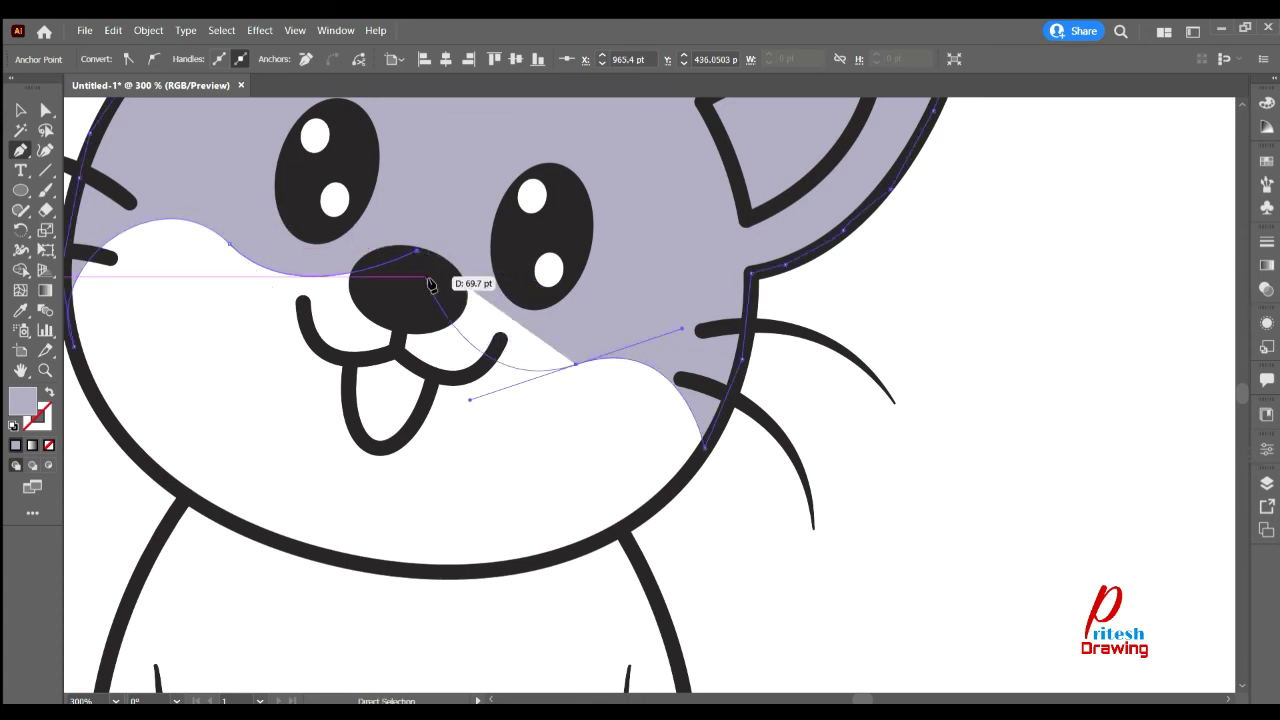
{"action": "left_click_drag", "start_coordinate": [576, 364], "coordinate": [500, 335]}
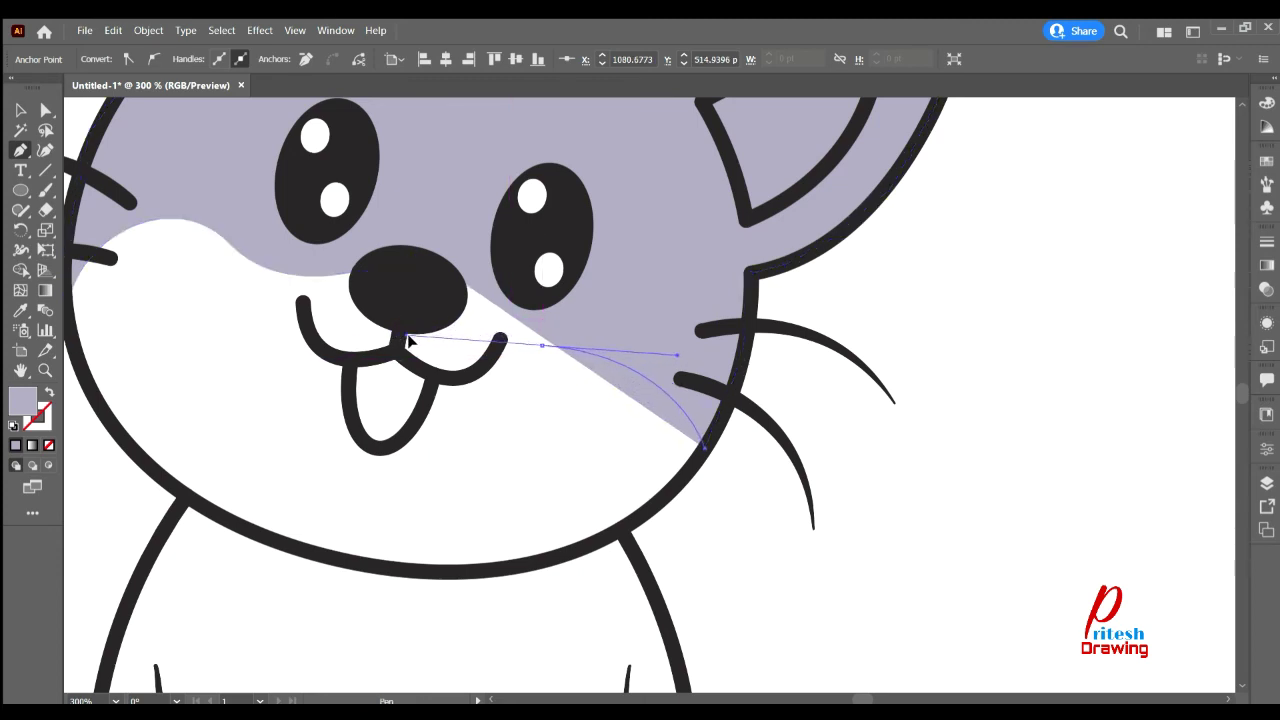
{"action": "left_click_drag", "start_coordinate": [415, 348], "coordinate": [434, 220]}
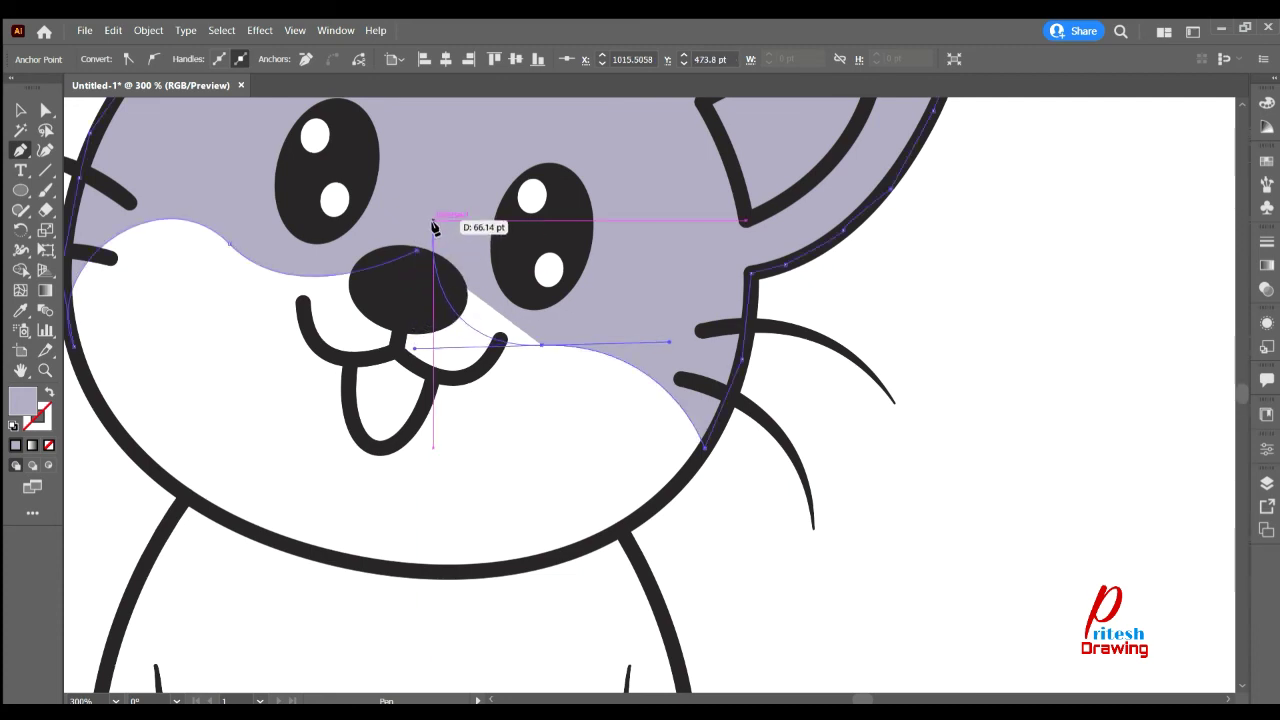
{"action": "mouse_move", "coordinate": [500, 338]}
{"action": "left_mouse_down"}
{"action": "mouse_move", "coordinate": [588, 373]}
{"action": "mouse_move", "coordinate": [577, 360]}
{"action": "left_mouse_up"}
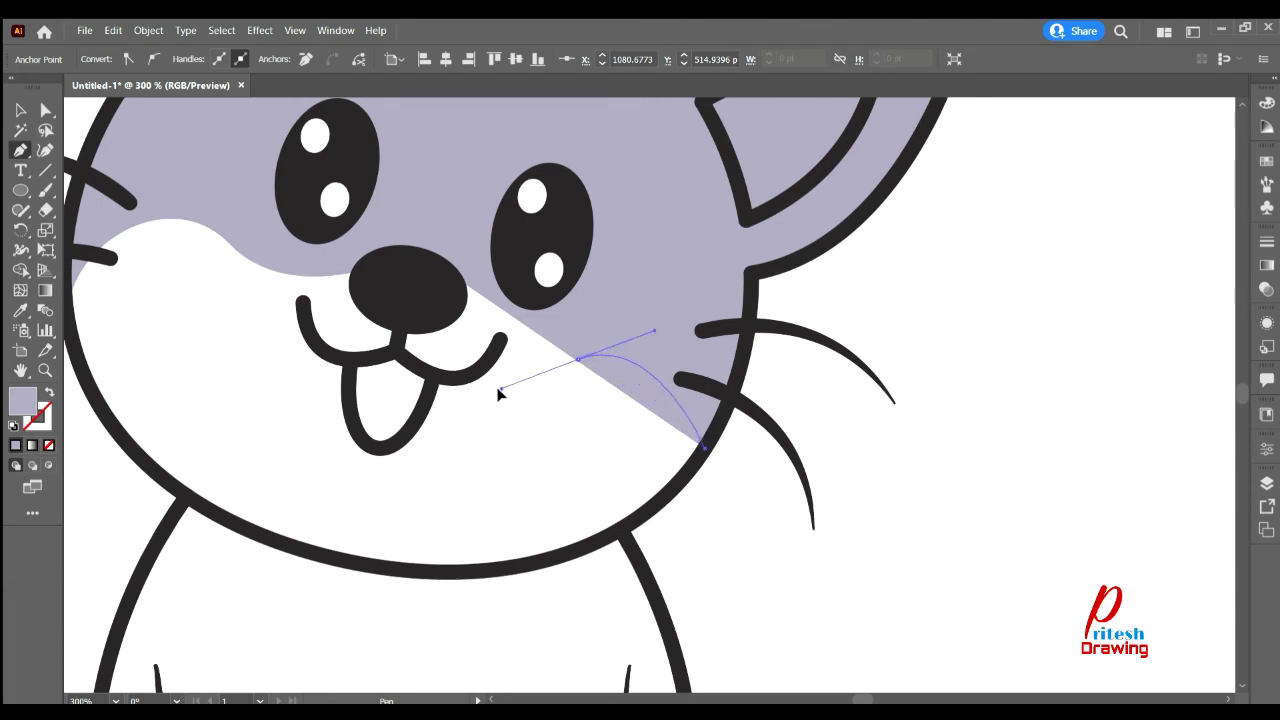
- Replace the bad anchor with a smooth muzzle curve, close the path at the nose, and deselect
{"action": "key", "text": "ctrl+z"}
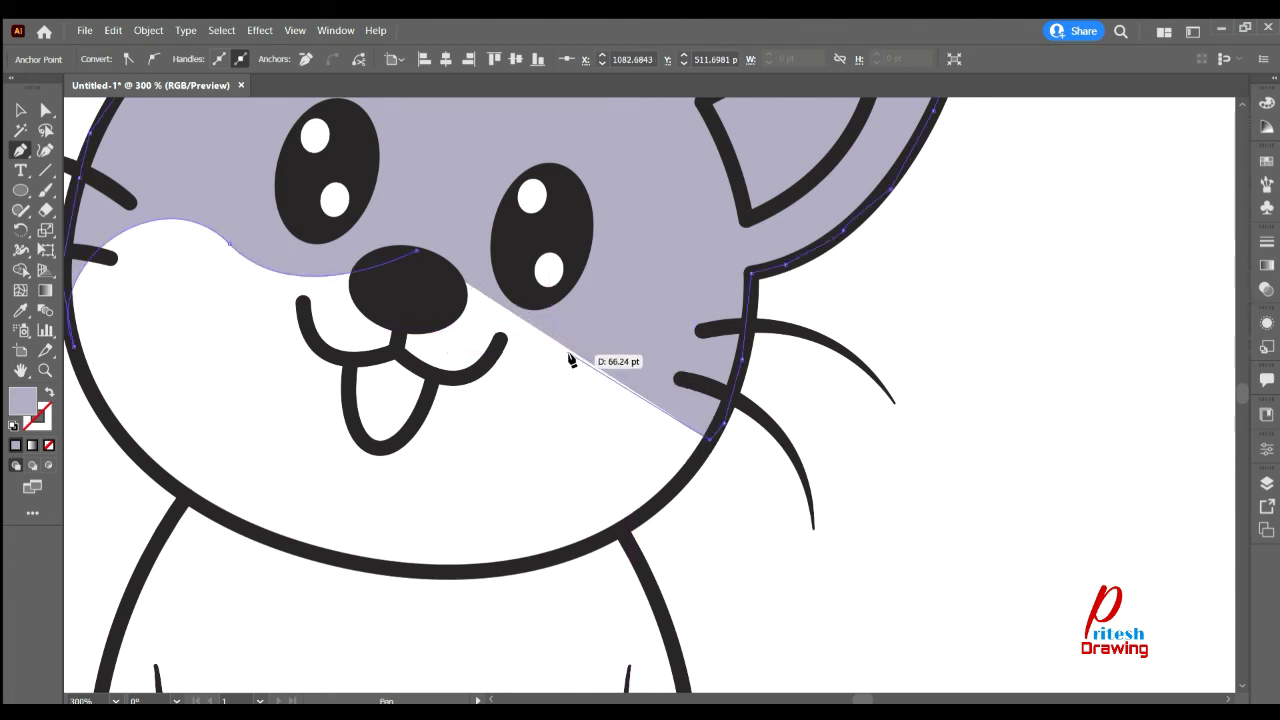
{"action": "left_click_drag", "start_coordinate": [564, 348], "coordinate": [477, 376]}
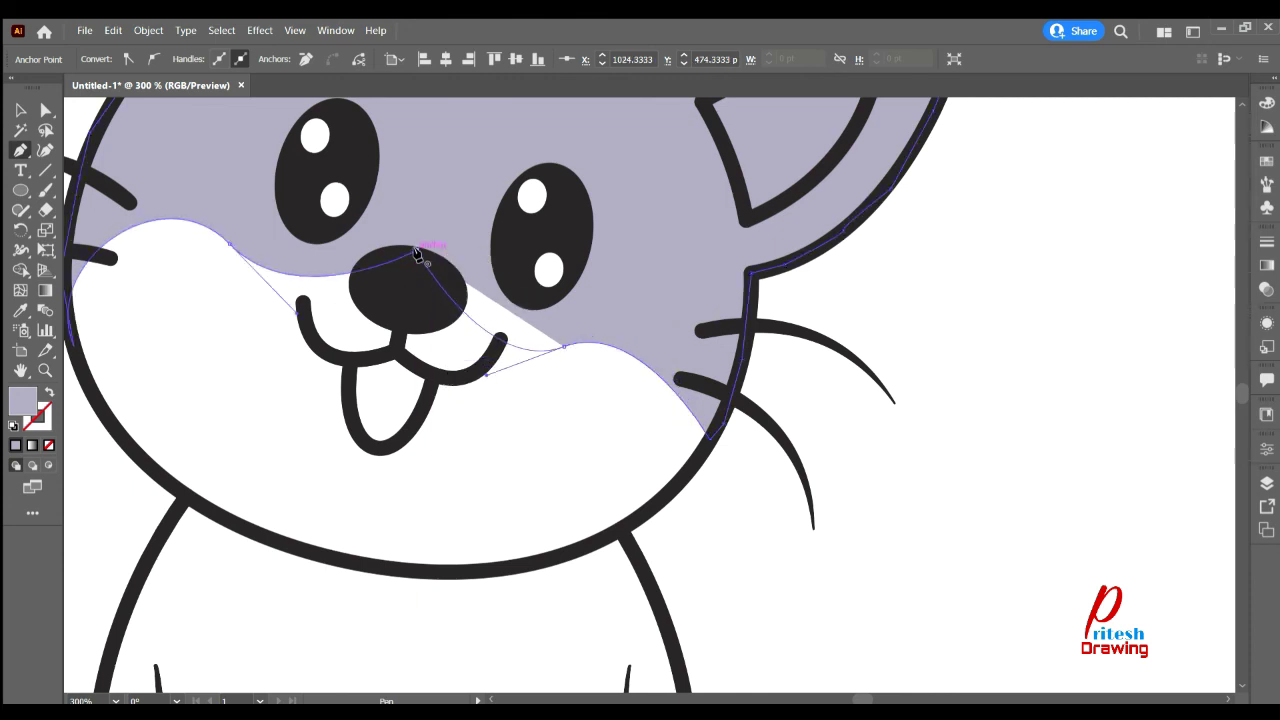
{"action": "left_click_drag", "start_coordinate": [417, 252], "coordinate": [465, 305]}
{"action": "left_click", "coordinate": [22, 110]}
{"action": "left_click", "coordinate": [1069, 351]}
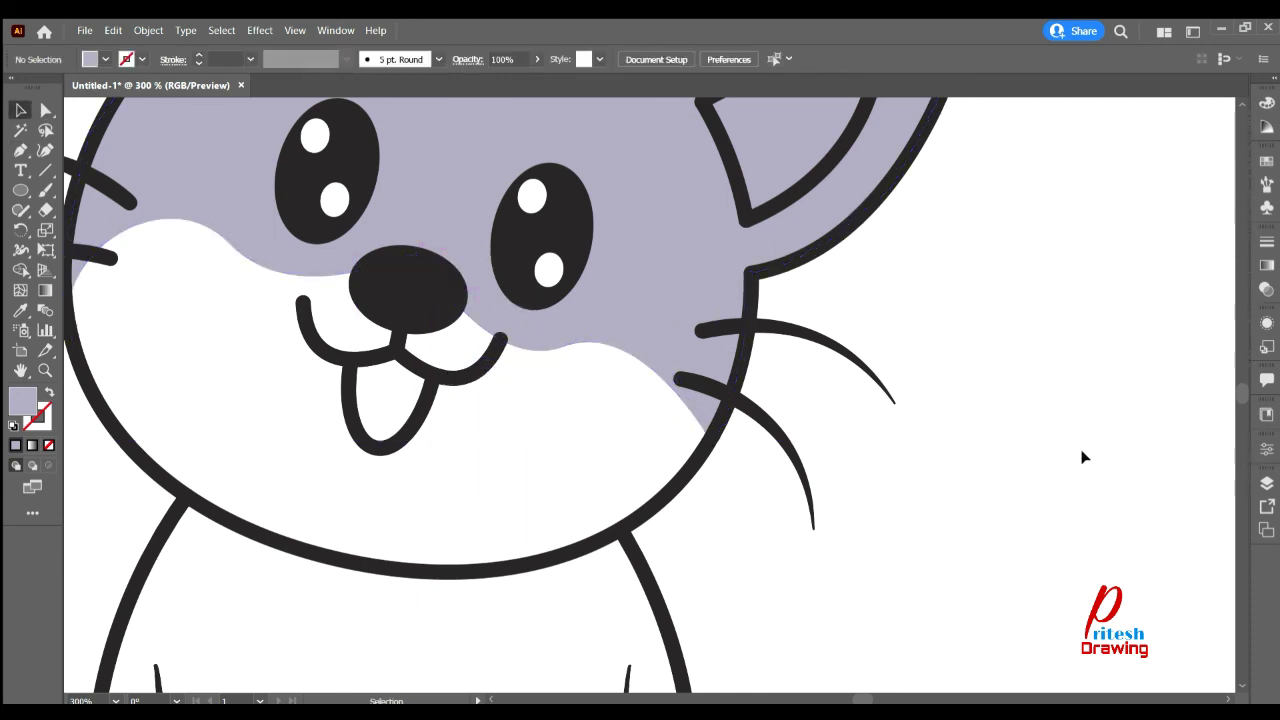
- Trace the lavender body fur down the shoulder, around the haunch and along the paw tops
{"action": "left_click", "coordinate": [637, 415]}
{"action": "left_click", "coordinate": [630, 470]}
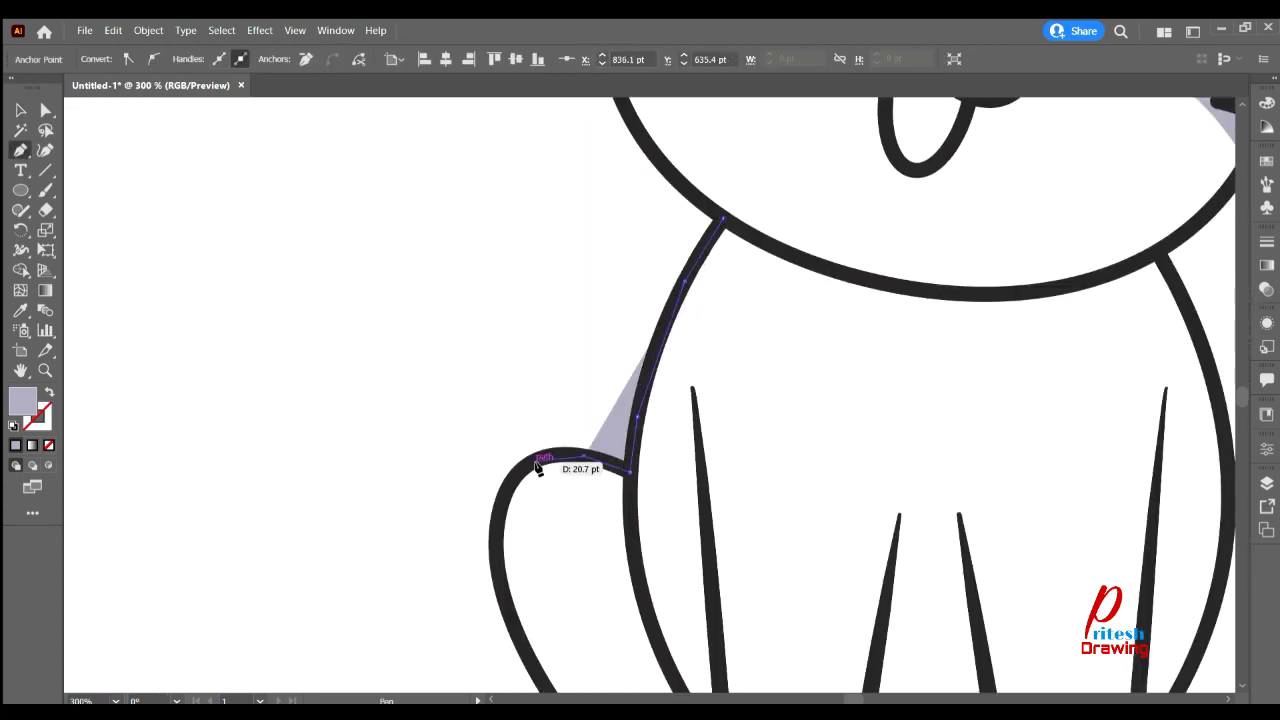
{"action": "left_click", "coordinate": [540, 460]}
{"action": "left_click_drag", "start_coordinate": [513, 495], "coordinate": [455, 228]}
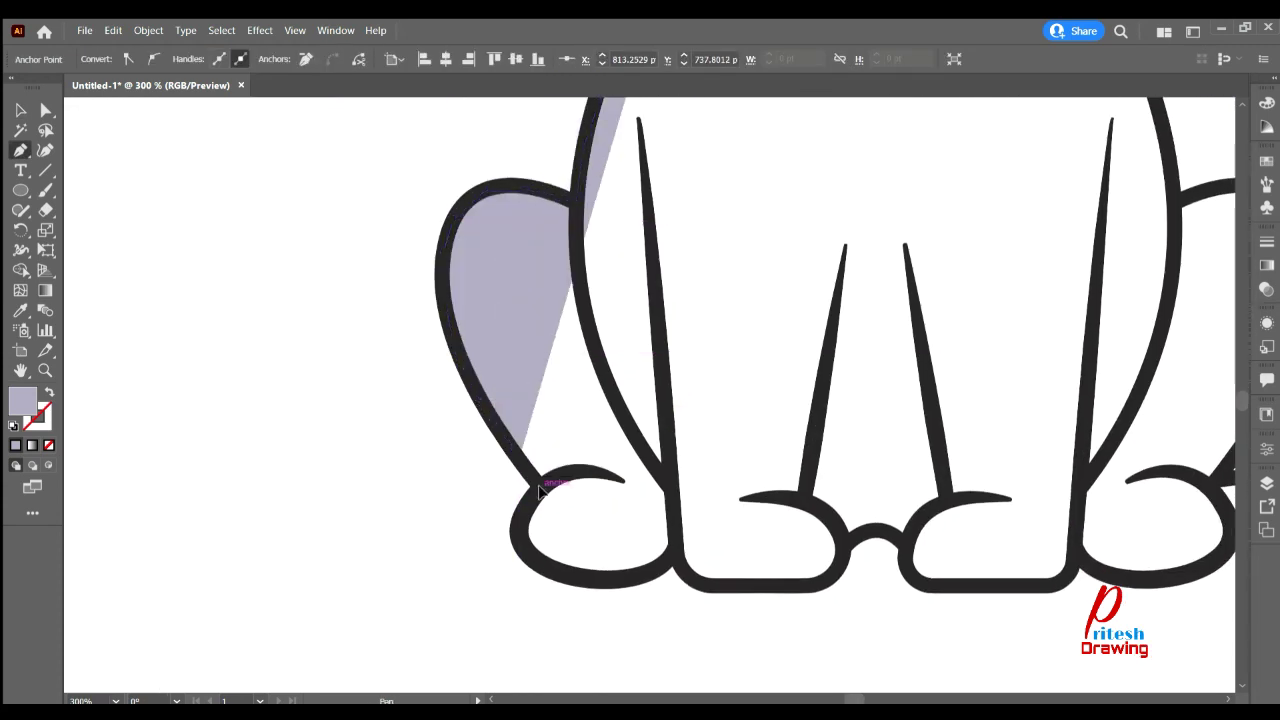
{"action": "left_click_drag", "start_coordinate": [540, 488], "coordinate": [625, 443]}
{"action": "left_click", "coordinate": [668, 490]}
{"action": "left_click", "coordinate": [800, 495]}
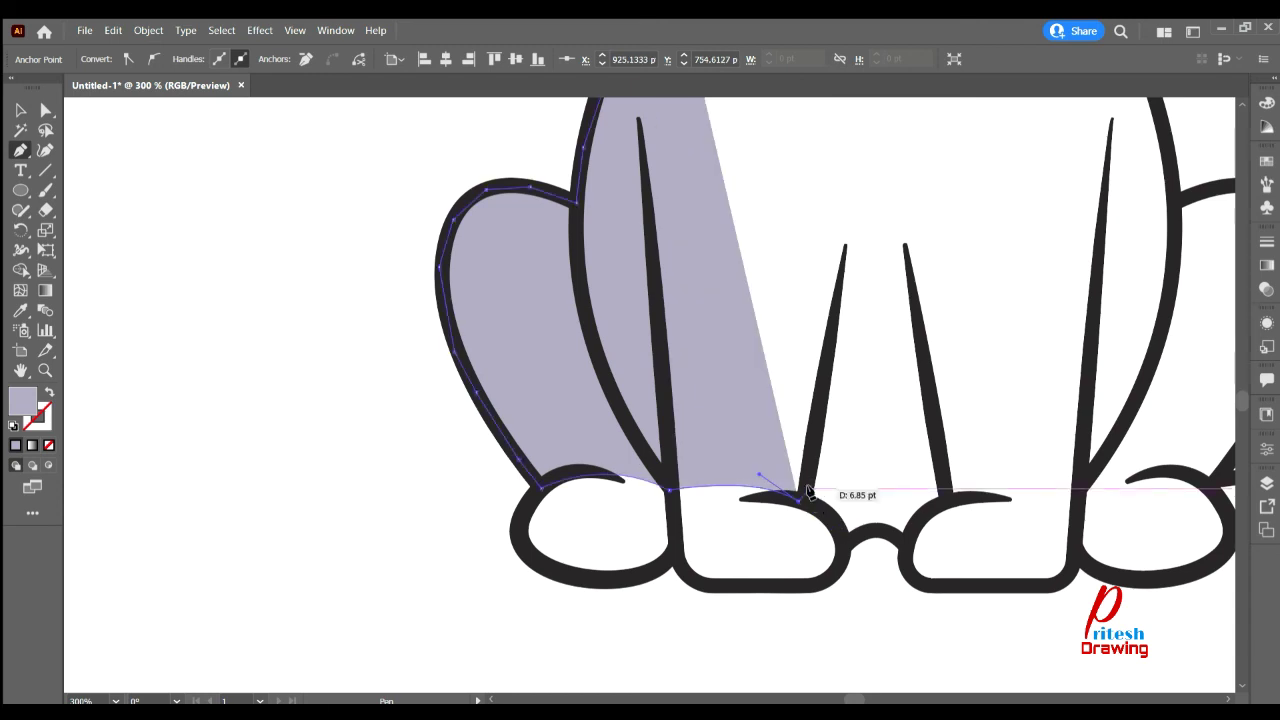
{"action": "left_click", "coordinate": [845, 532]}
{"action": "left_click", "coordinate": [868, 530]}
{"action": "left_click", "coordinate": [905, 536]}
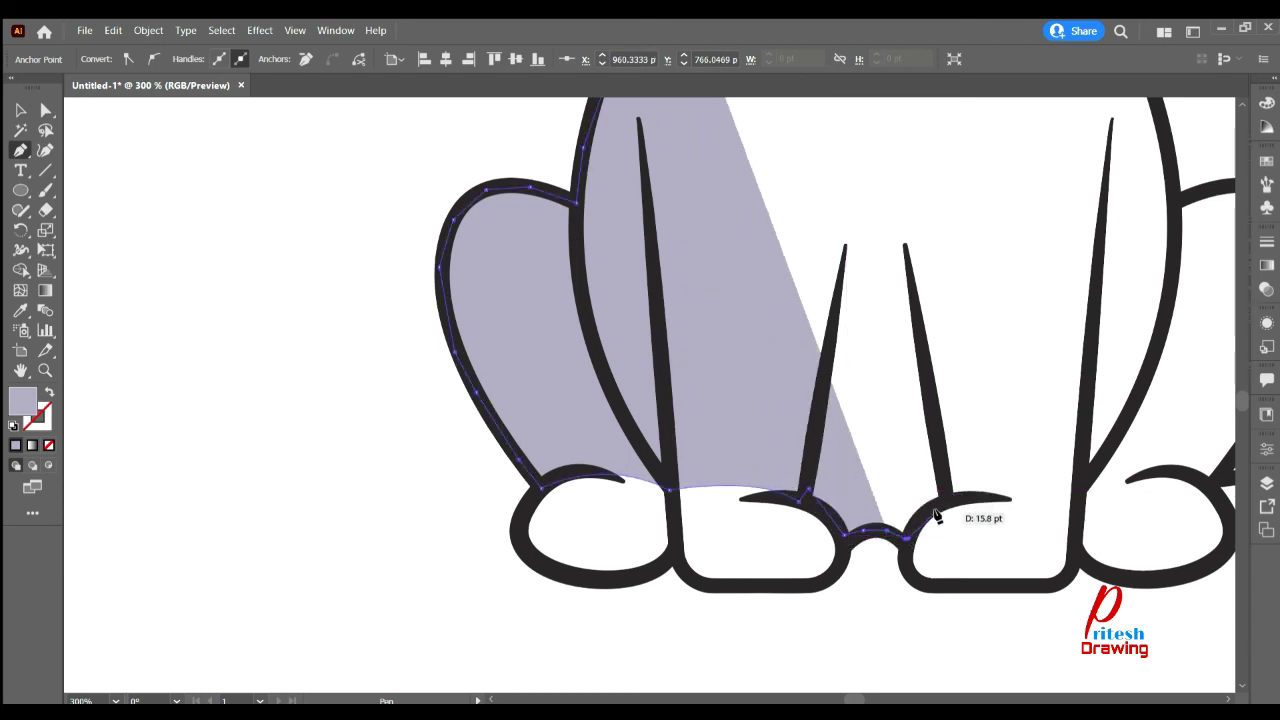
{"action": "left_click", "coordinate": [943, 498]}
{"action": "left_click", "coordinate": [1075, 505]}
- Continue the fur outline around the tail, up the right haunch and under the chin, then close it
{"action": "left_click_drag", "start_coordinate": [1075, 505], "coordinate": [785, 521]}
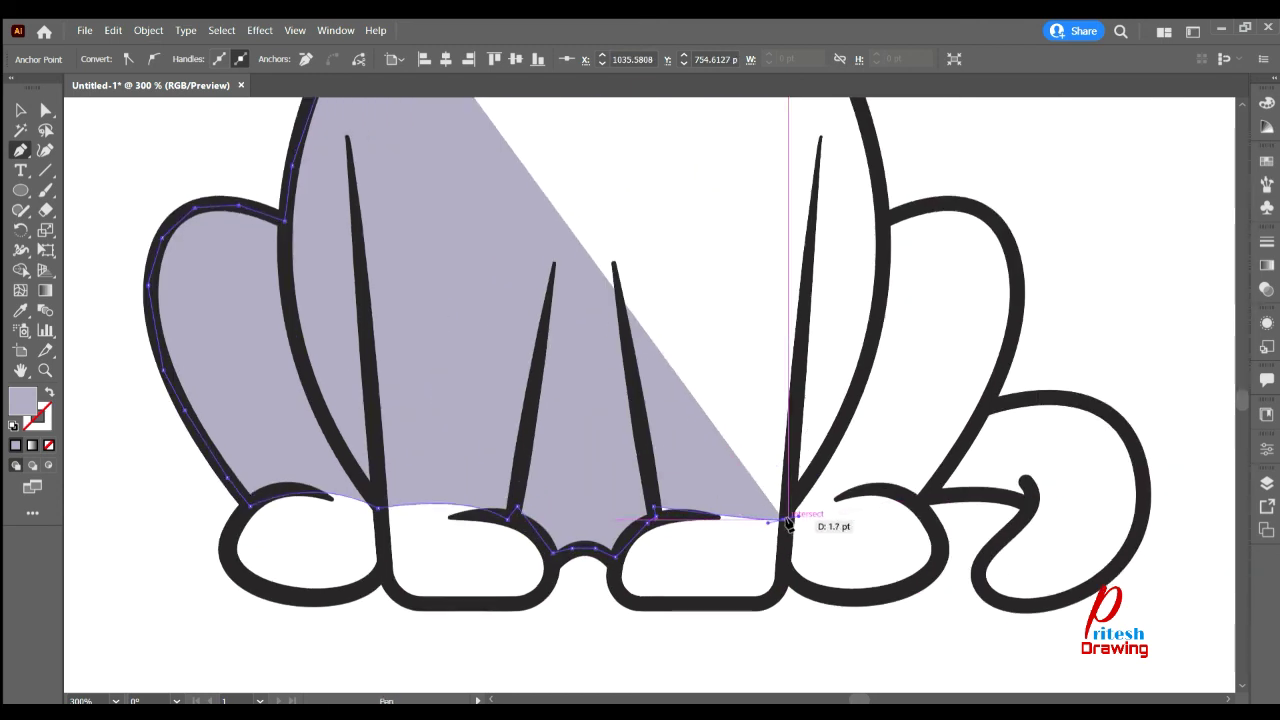
{"action": "left_click", "coordinate": [880, 476]}
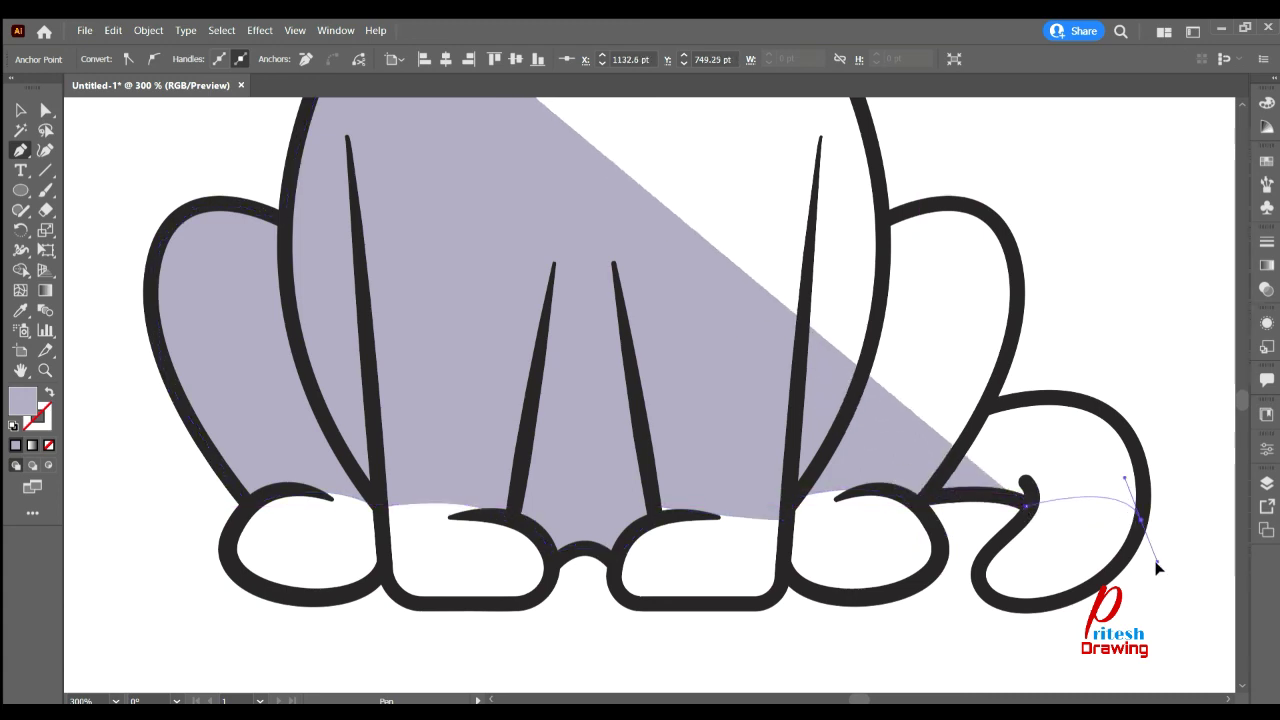
{"action": "left_click_drag", "start_coordinate": [1140, 515], "coordinate": [1090, 482]}
{"action": "left_click_drag", "start_coordinate": [1107, 412], "coordinate": [1035, 375]}
{"action": "left_click", "coordinate": [985, 407]}
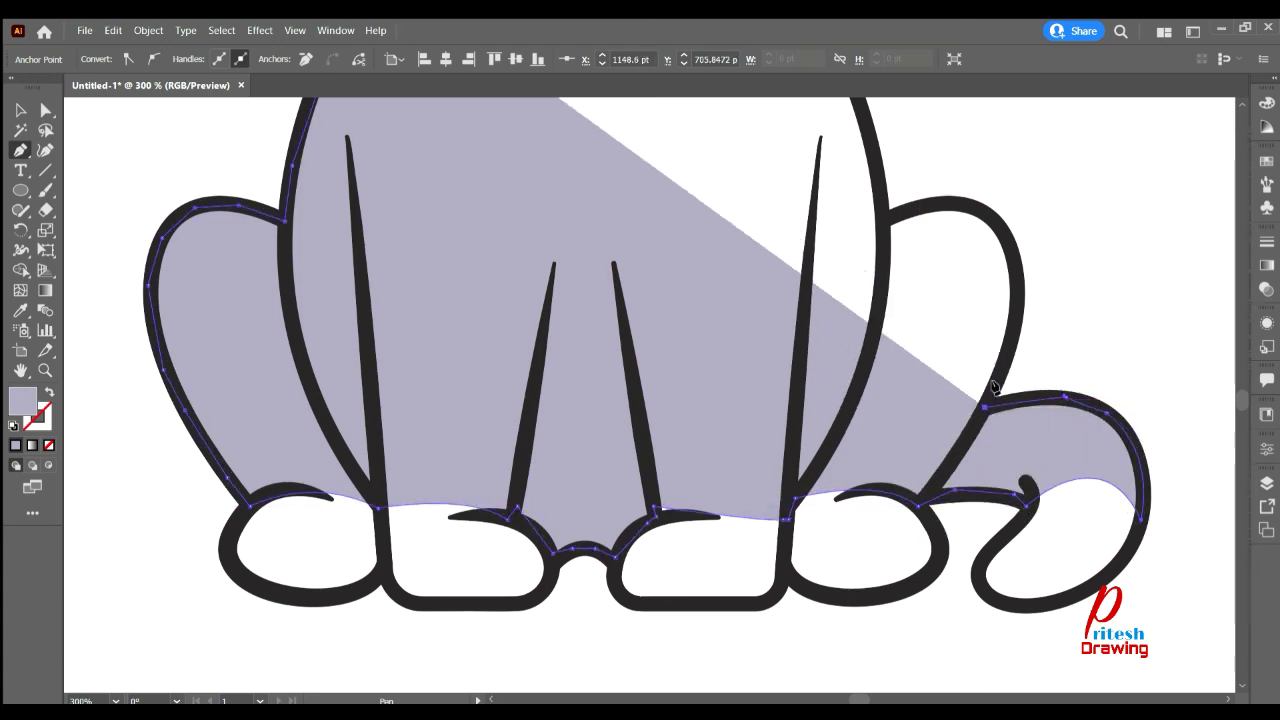
{"action": "left_click", "coordinate": [1016, 258]}
{"action": "left_click_drag", "start_coordinate": [953, 202], "coordinate": [881, 225]}
{"action": "scroll", "coordinate": [866, 257], "scroll_direction": "up", "scroll_amount": 3}
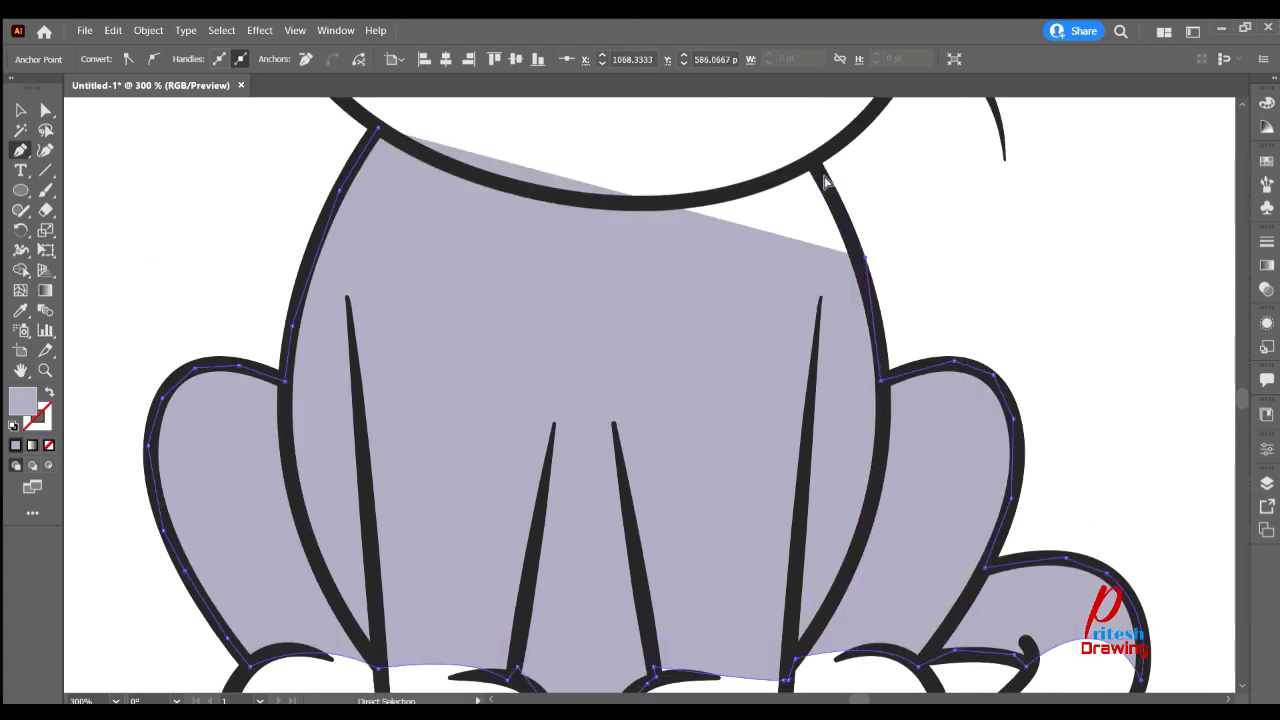
{"action": "left_click_drag", "start_coordinate": [823, 172], "coordinate": [851, 271]}
{"action": "left_click", "coordinate": [745, 188]}
{"action": "left_click_drag", "start_coordinate": [656, 203], "coordinate": [527, 193]}
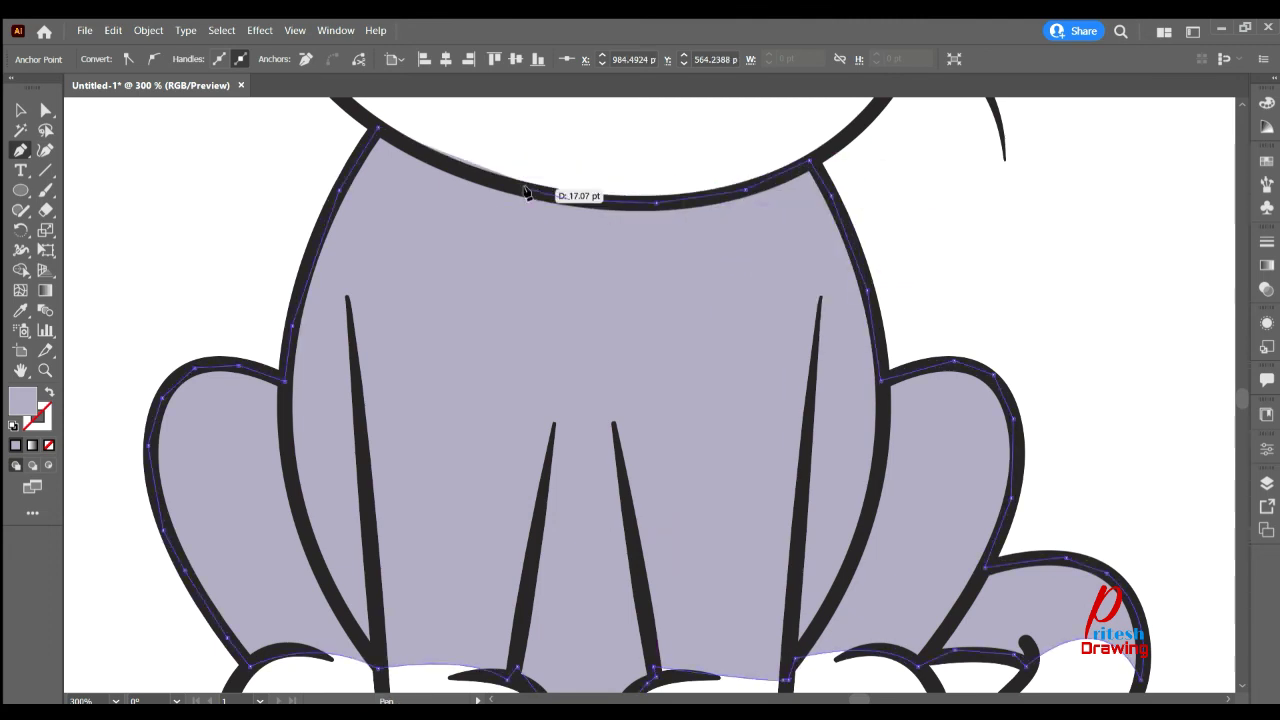
{"action": "left_click", "coordinate": [371, 129]}
{"action": "scroll", "coordinate": [371, 186], "scroll_direction": "up", "scroll_amount": 3}
- Draw the white chest oval with the Ellipse tool
{"action": "key", "text": "l"}
{"action": "scroll", "coordinate": [473, 152], "scroll_direction": "down", "scroll_amount": 4}
{"action": "mouse_move", "coordinate": [473, 152]}
{"action": "left_mouse_down"}
{"action": "mouse_move", "coordinate": [703, 535]}
{"action": "mouse_move", "coordinate": [713, 665]}
{"action": "left_mouse_up"}
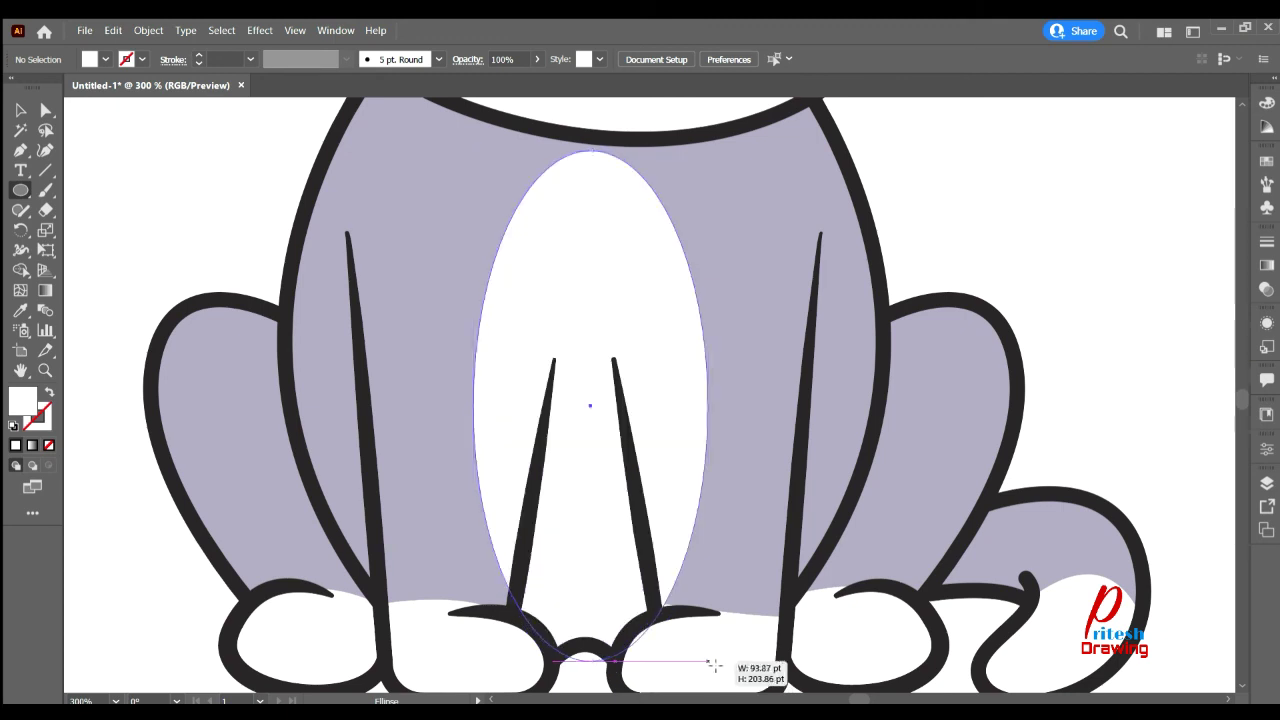
- Draw the closed fur shape between the front legs with the Pen tool
{"action": "key", "text": "p"}
{"action": "left_click", "coordinate": [346, 234]}
{"action": "left_click", "coordinate": [553, 358]}
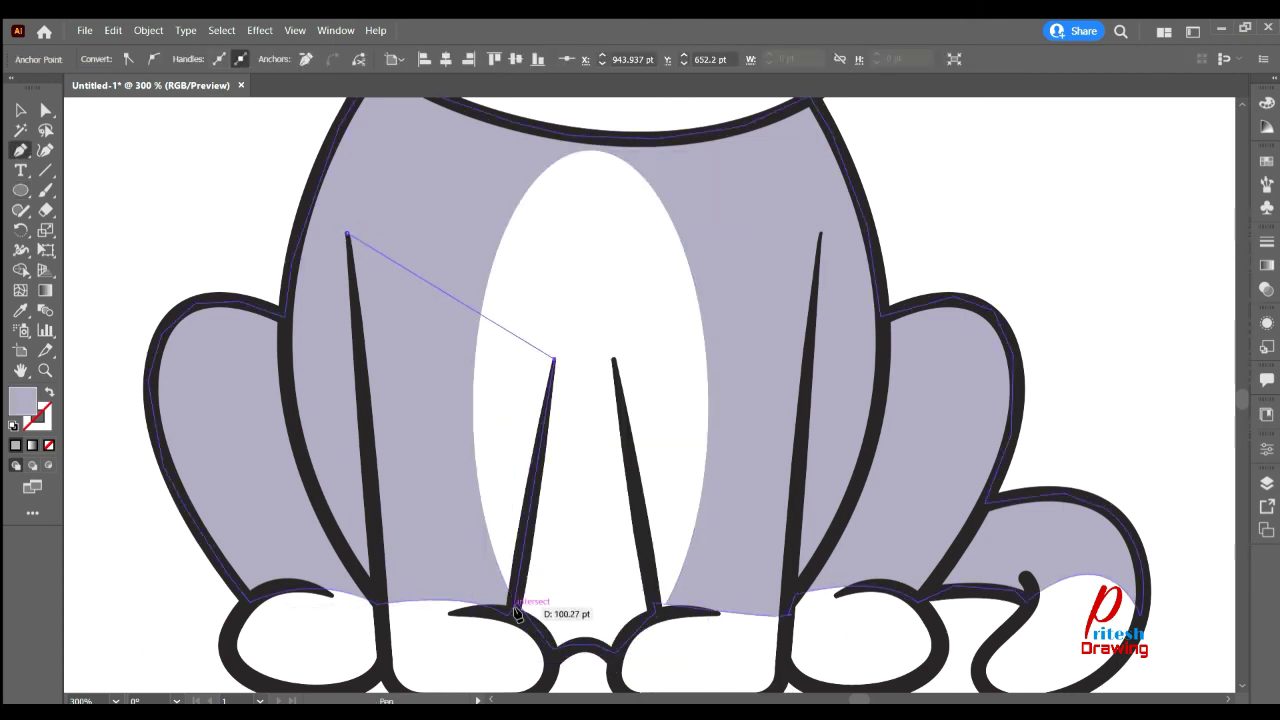
{"action": "left_click", "coordinate": [613, 360]}
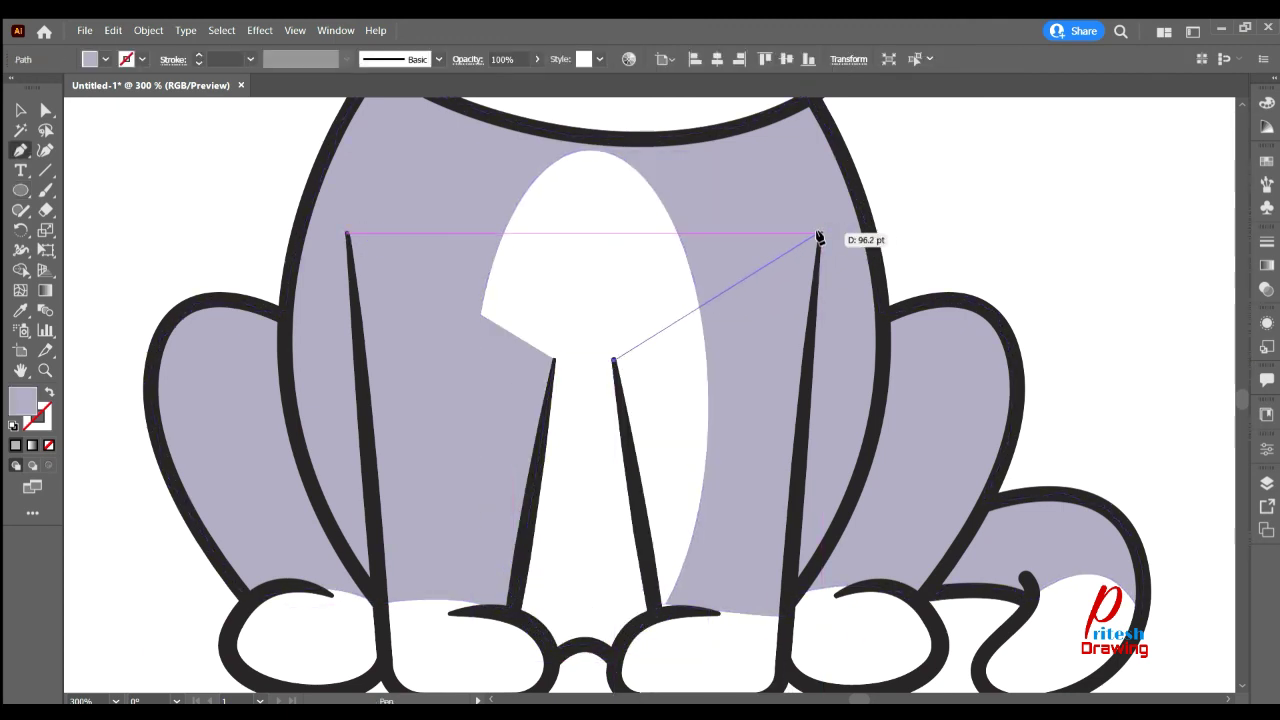
{"action": "left_click", "coordinate": [818, 237]}
{"action": "left_click", "coordinate": [783, 613]}
{"action": "left_click", "coordinate": [655, 608]}
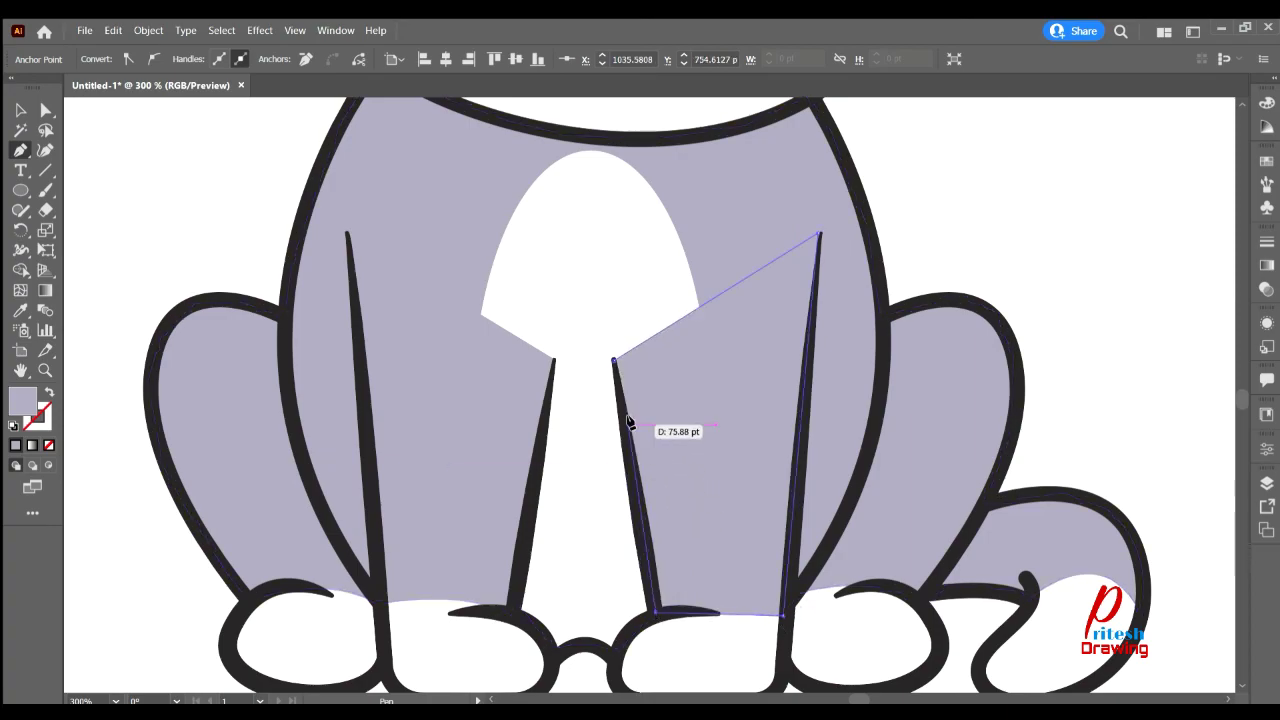
{"action": "left_click", "coordinate": [613, 360]}
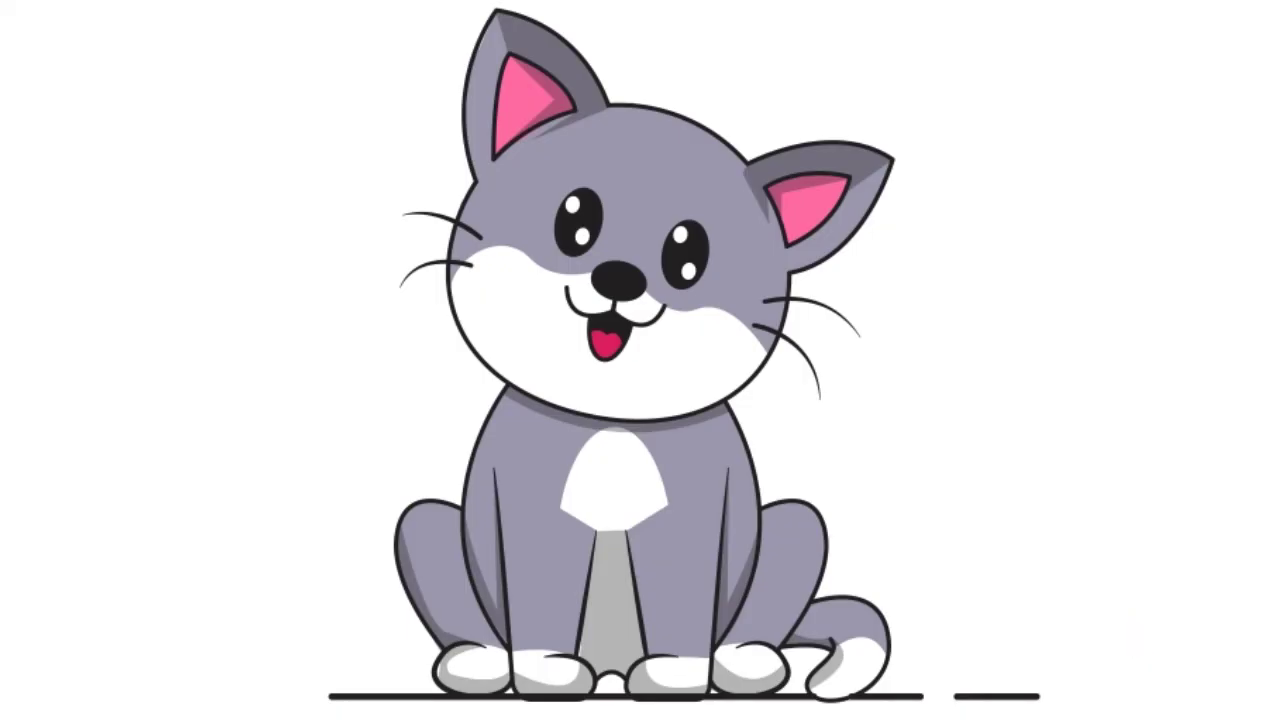